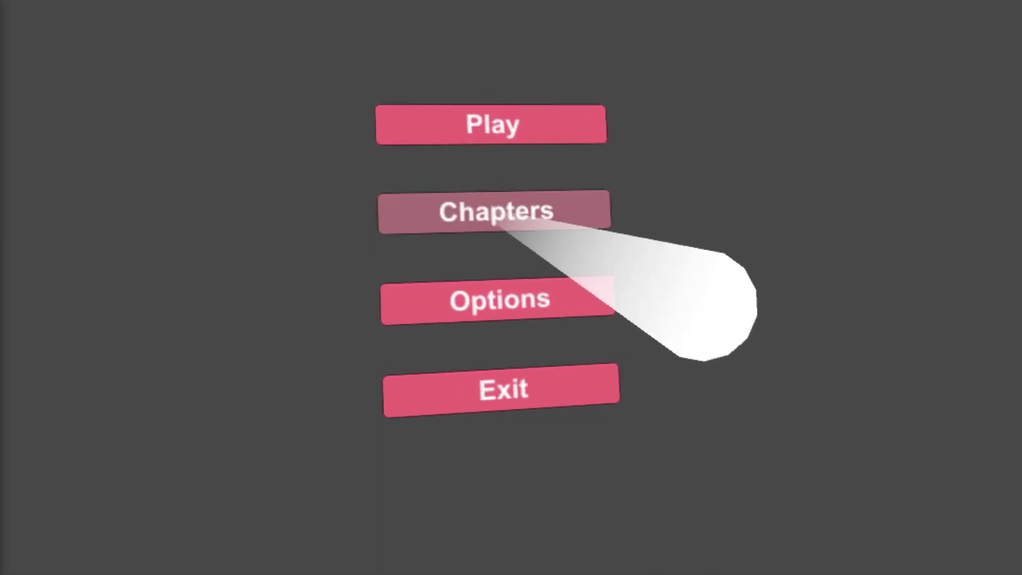
# Try the VR menu demo: open Chapters, go back, open Chapters again, go back, then open Options
pyautogui.click(501, 226)
pyautogui.click(513, 389)
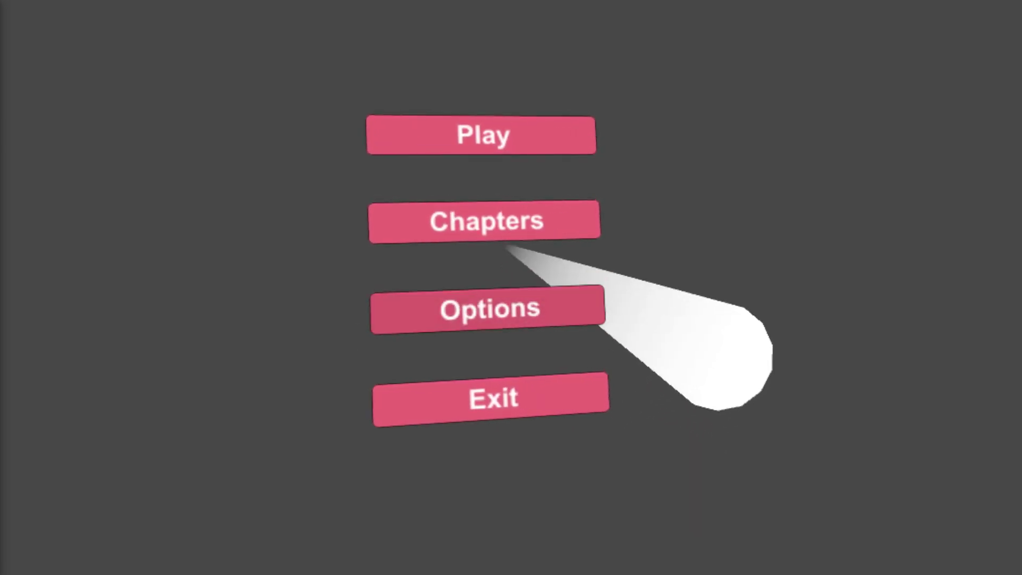
pyautogui.click(548, 228)
pyautogui.press('Escape')
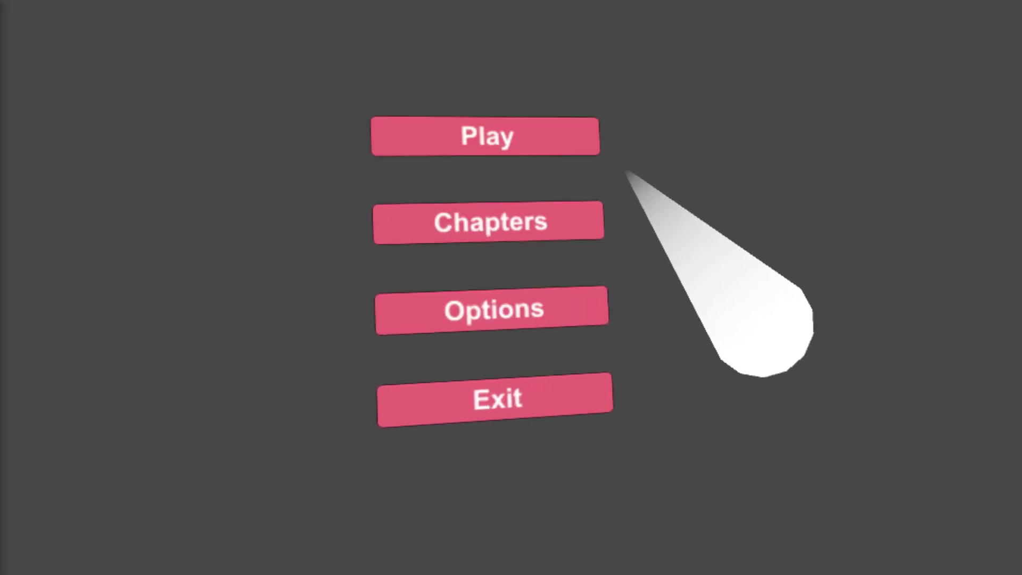
pyautogui.click(548, 301)
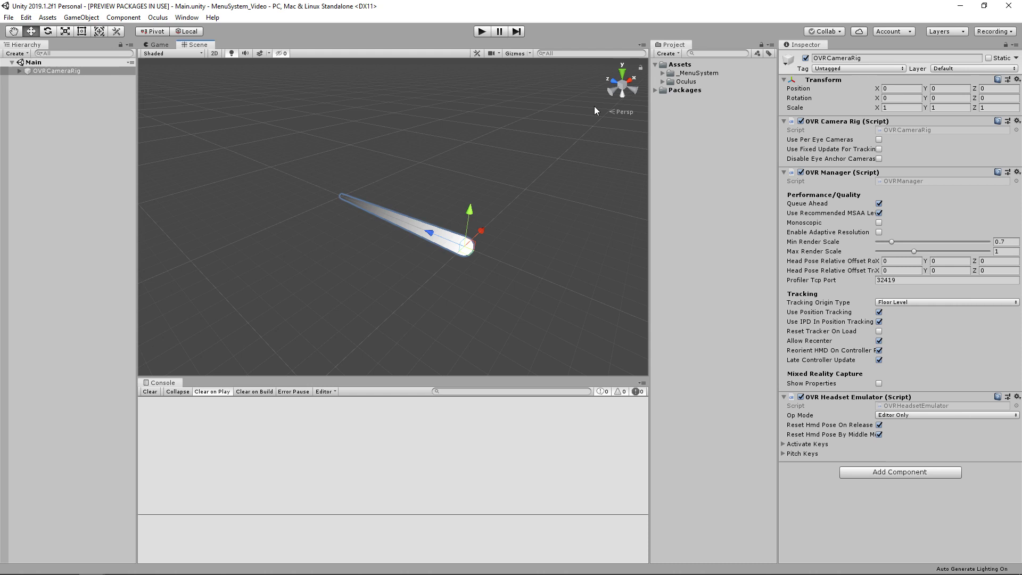
# Expand _MenuSystem > Scripts and its Pointer and MenuSystem subfolders to show all four scripts
pyautogui.click(662, 73)
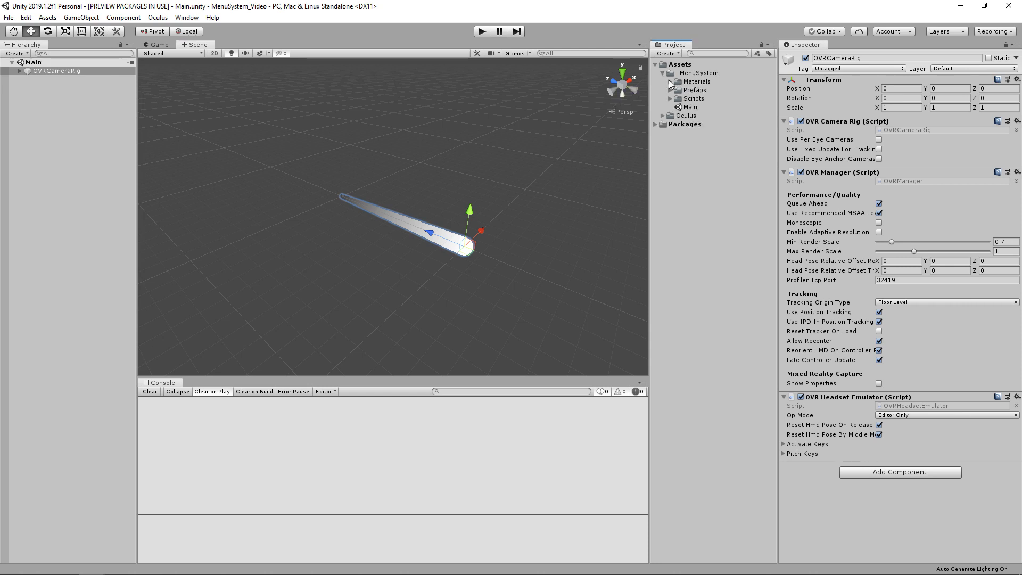
pyautogui.click(670, 82)
pyautogui.click(670, 82)
pyautogui.click(670, 90)
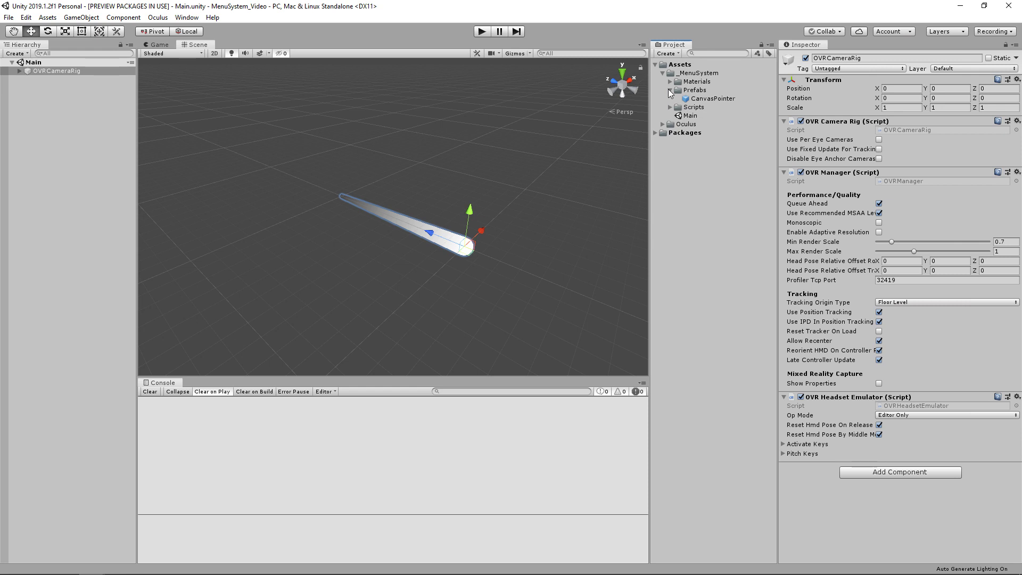
pyautogui.click(669, 89)
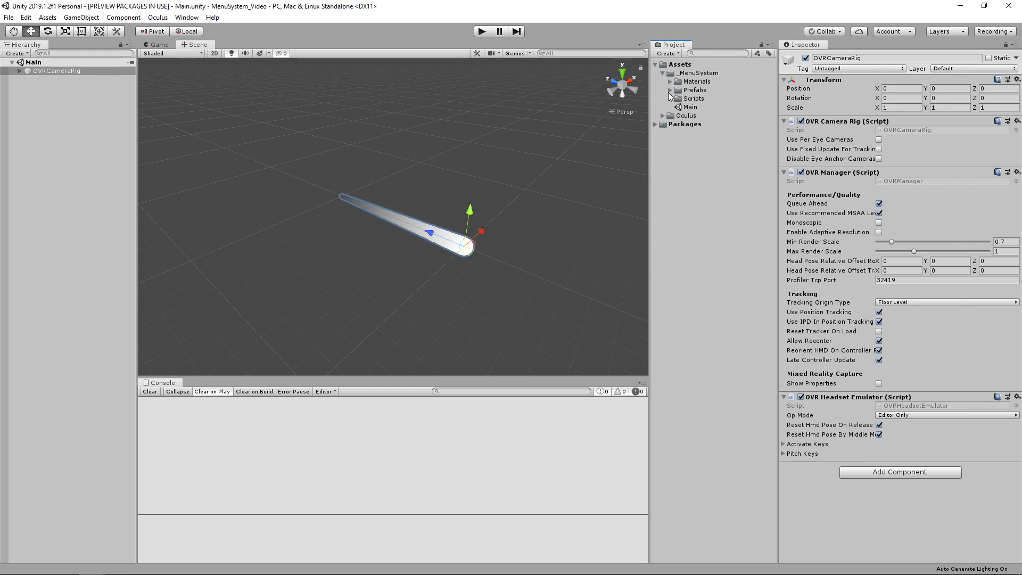
pyautogui.click(670, 98)
pyautogui.click(676, 116)
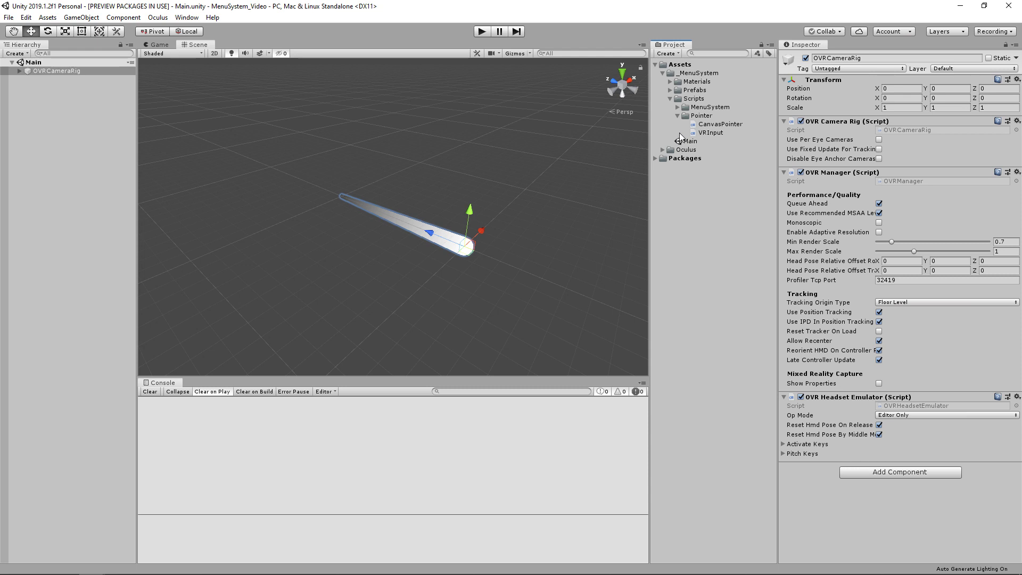
pyautogui.click(677, 106)
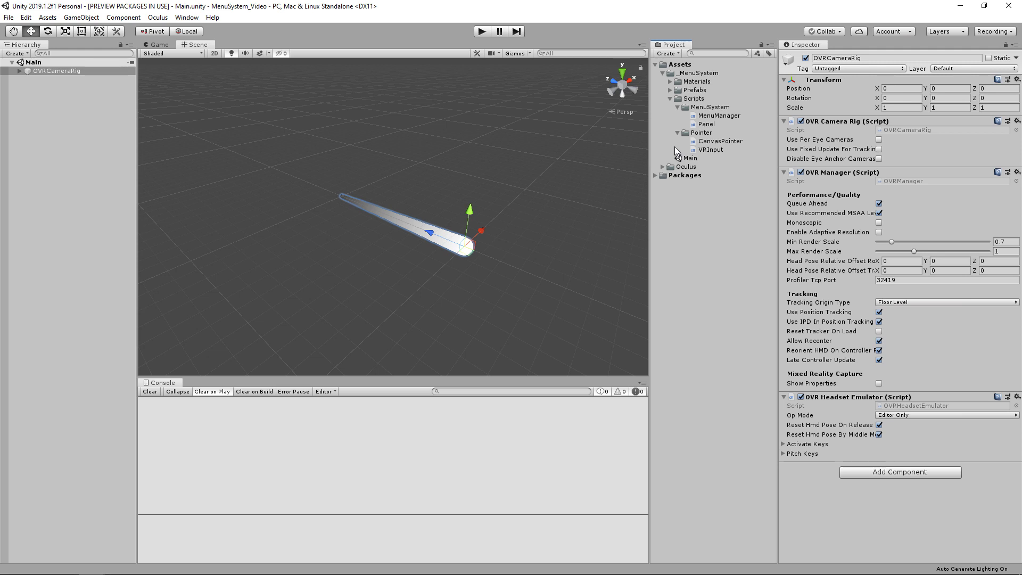
# Add a UI Canvas, with its EventSystem, to the scene
pyautogui.rightClick(85, 120)
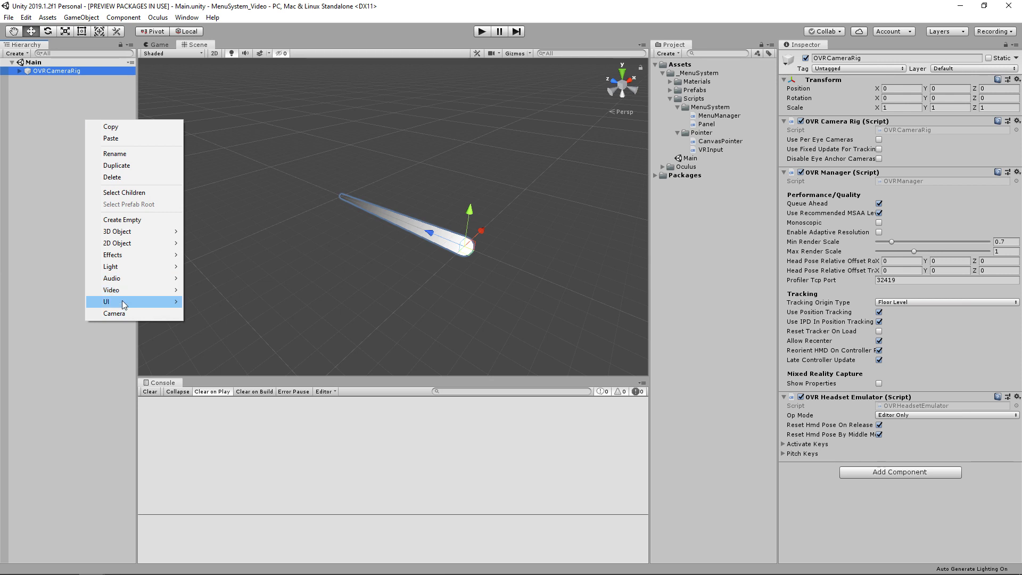
pyautogui.moveTo(128, 301)
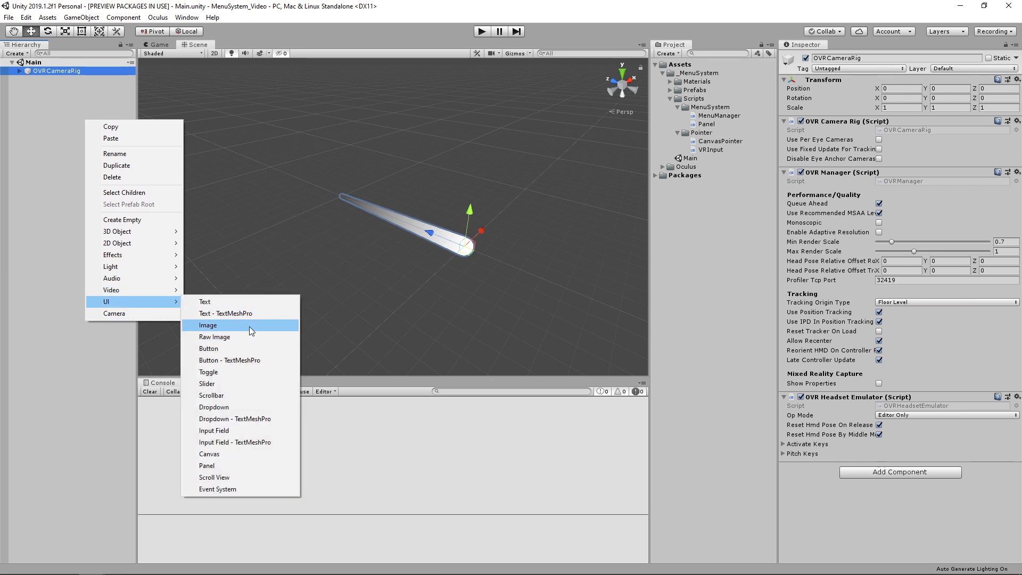
pyautogui.click(229, 455)
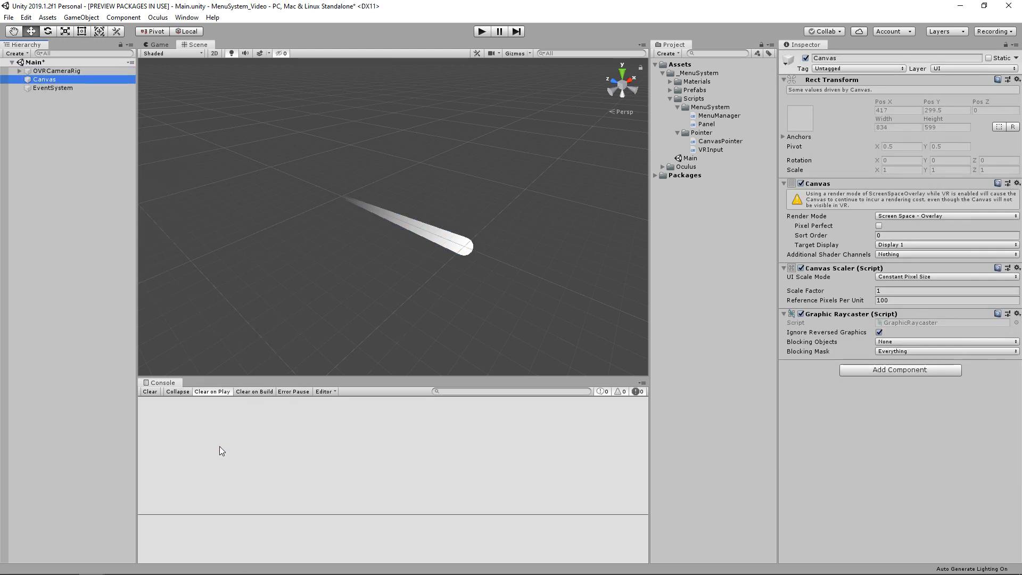
# Add VRInput to the EventSystem with CanvasPointer as event camera and R Touch as controller
pyautogui.click(66, 88)
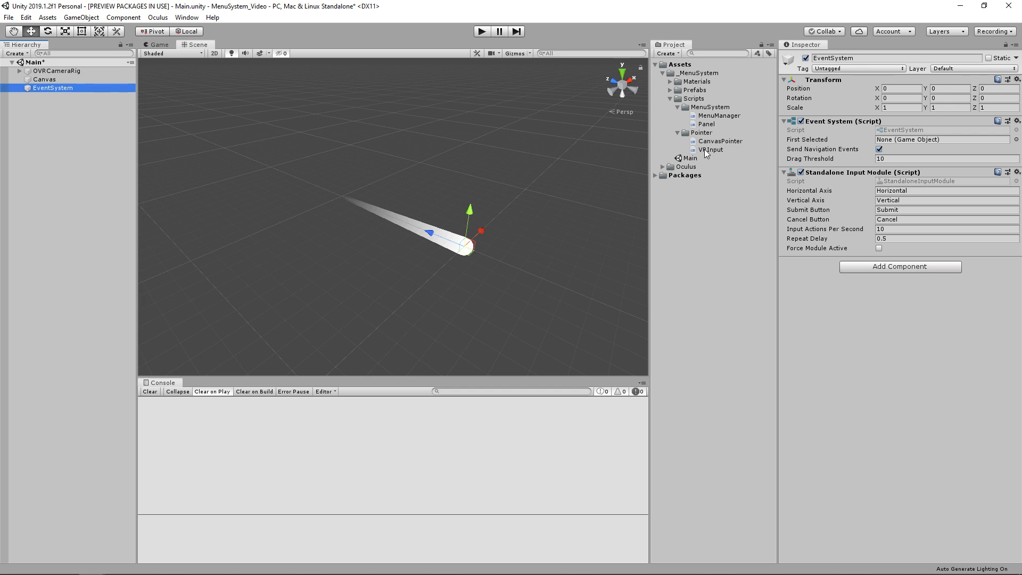
pyautogui.moveTo(704, 148); pyautogui.dragTo(860, 331)
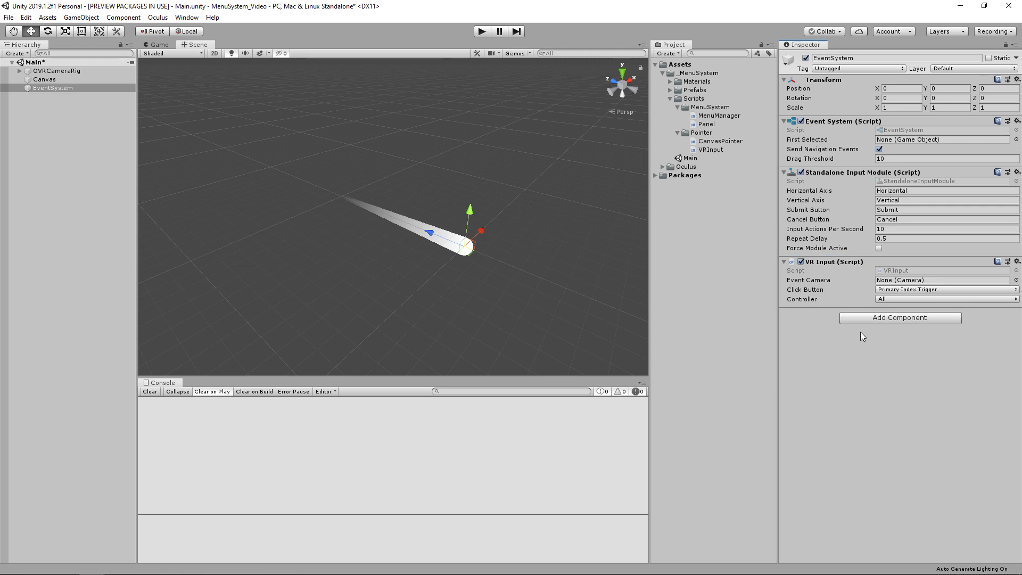
pyautogui.click(19, 70)
pyautogui.click(27, 80)
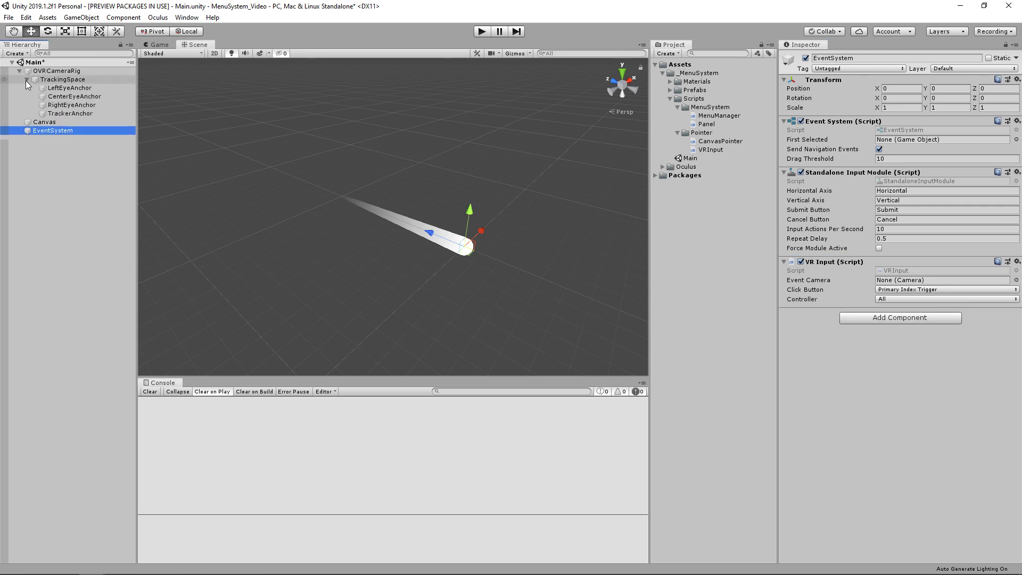
pyautogui.click(34, 131)
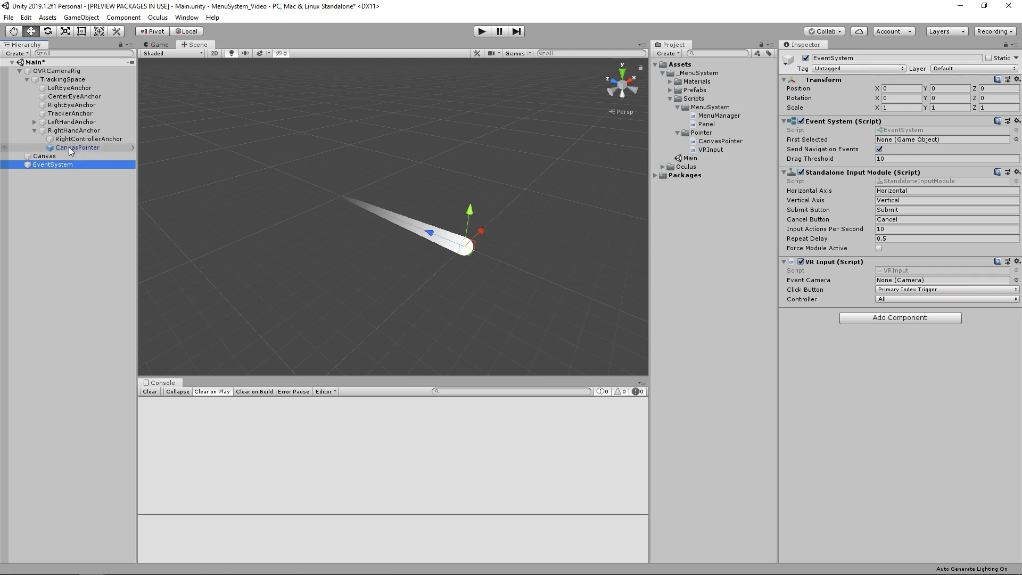
pyautogui.moveTo(73, 149); pyautogui.dragTo(894, 281)
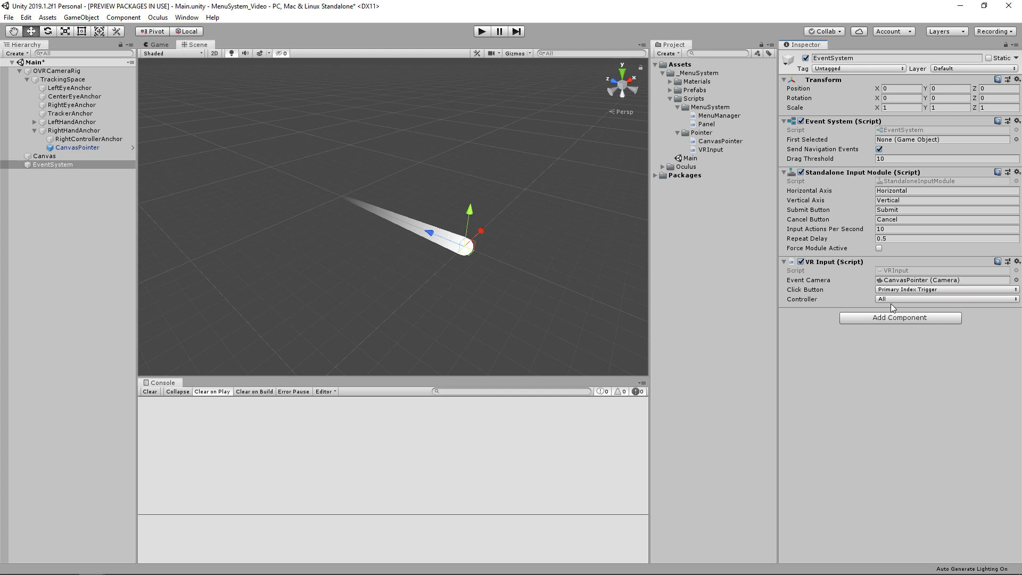
pyautogui.click(893, 300)
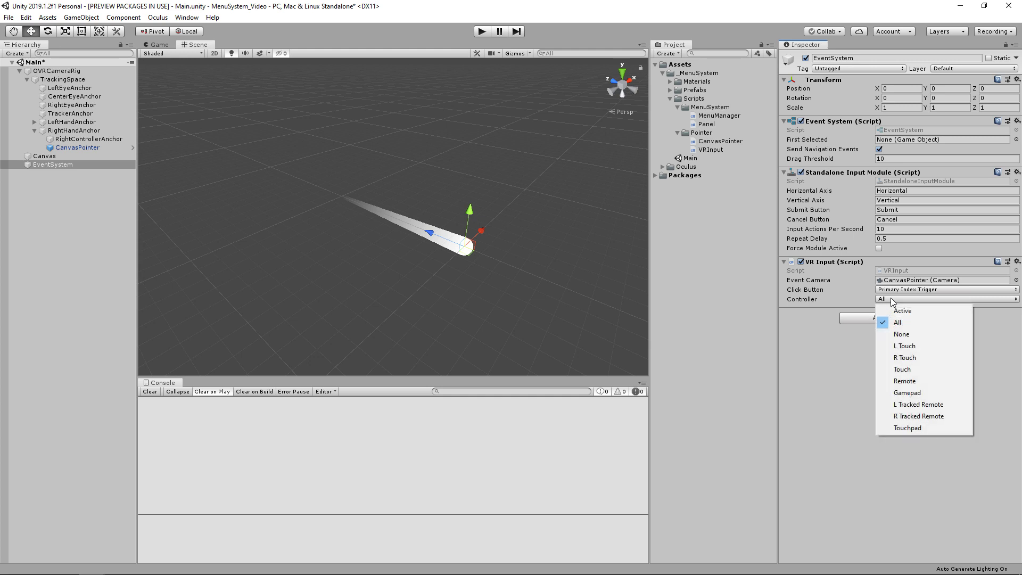
pyautogui.click(905, 360)
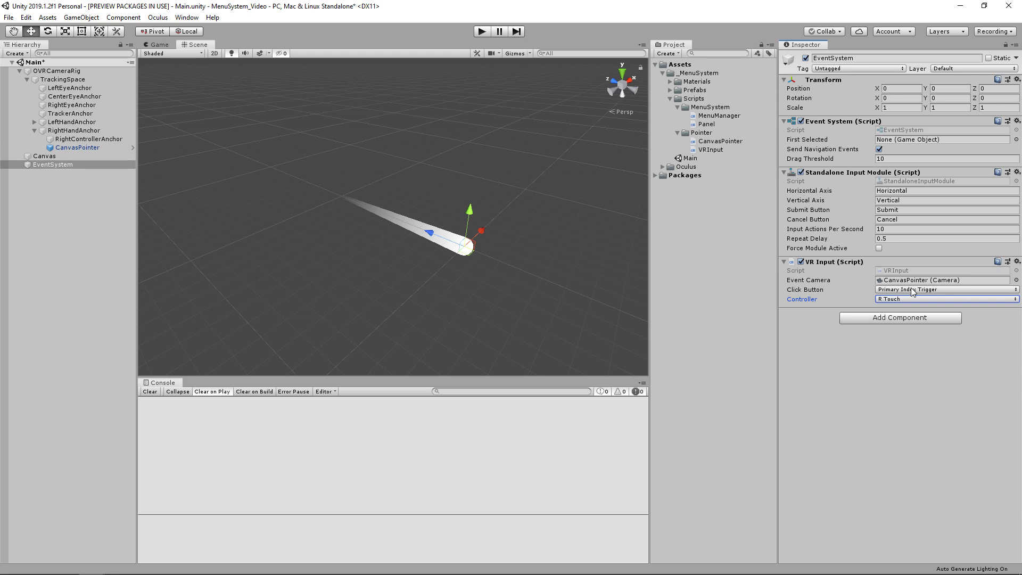
# Add an Image as a child of the Canvas and frame it in the Scene view
pyautogui.click(20, 71)
pyautogui.click(46, 80)
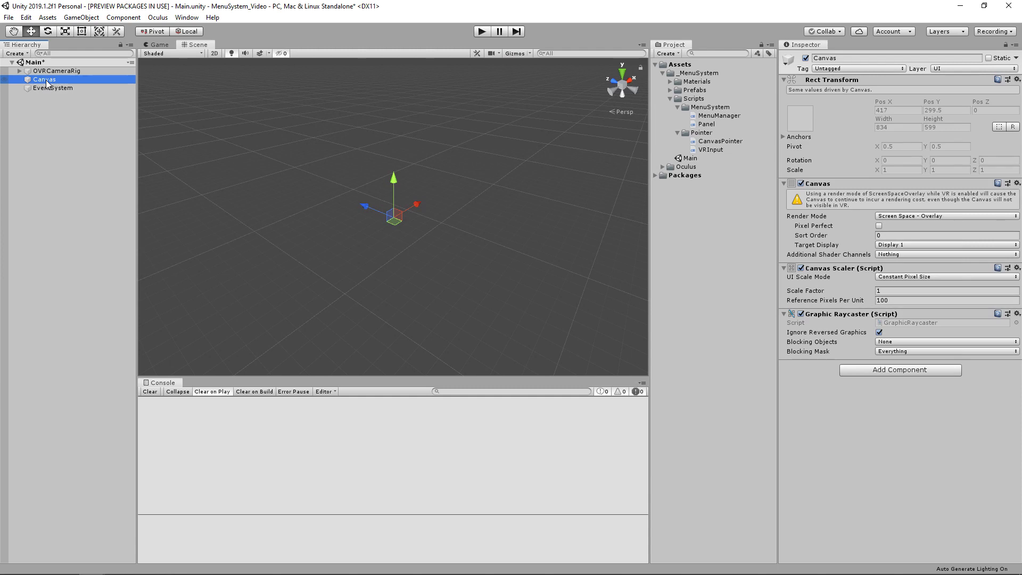
pyautogui.rightClick(46, 80)
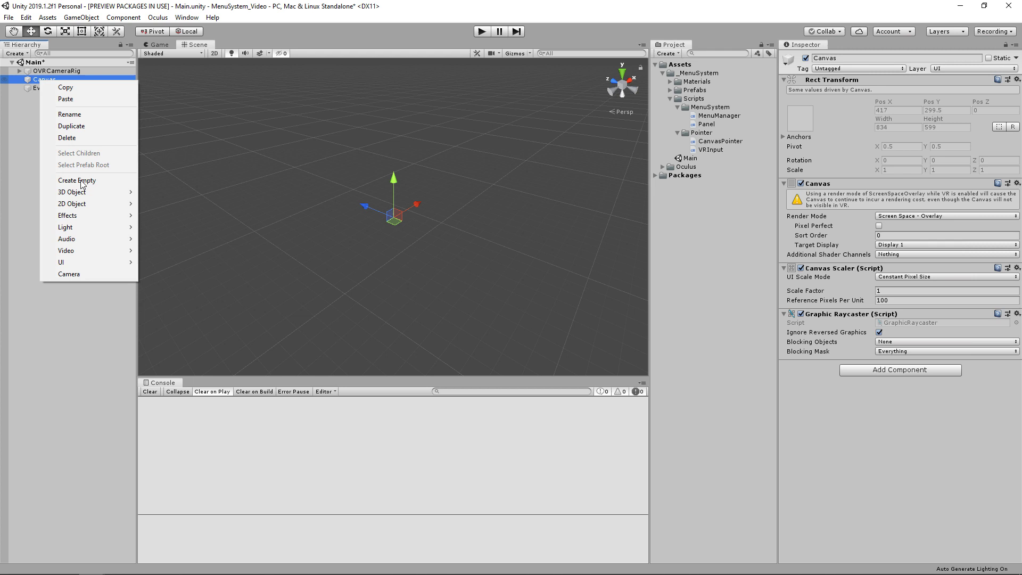
pyautogui.moveTo(79, 259)
pyautogui.click(172, 286)
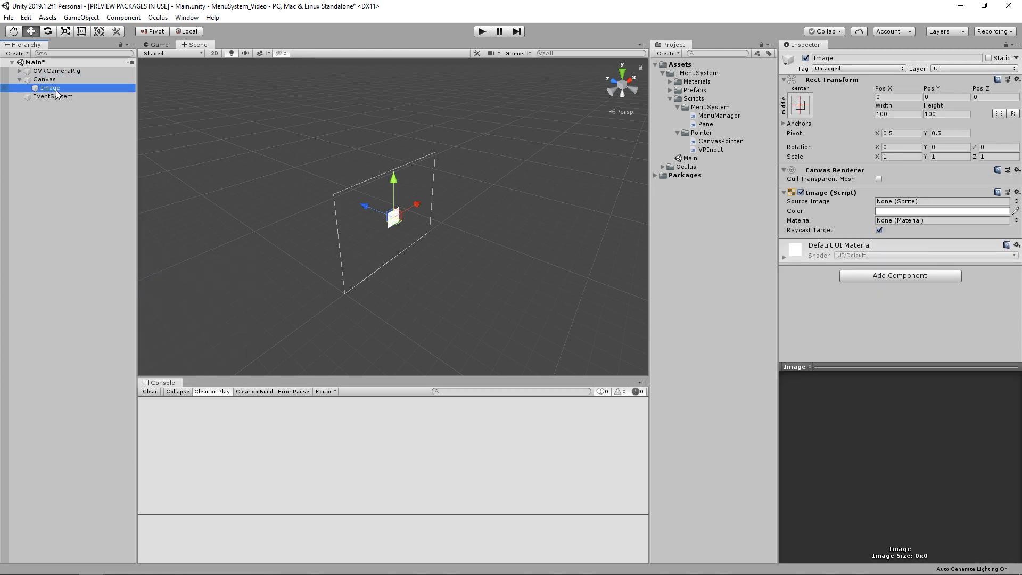
pyautogui.doubleClick(53, 88)
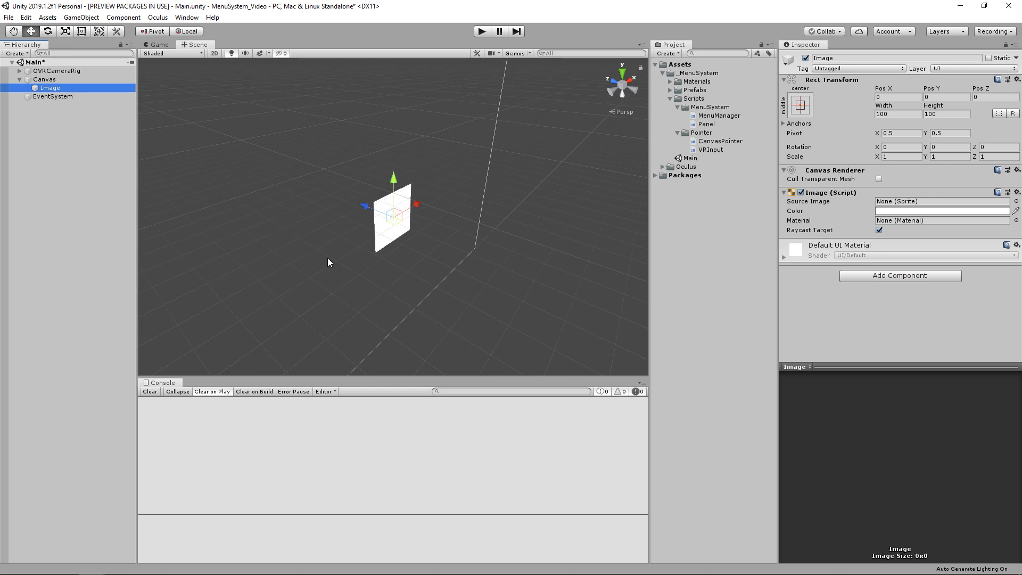
pyautogui.keyDown('alt'); pyautogui.moveTo(327, 257); pyautogui.dragTo(306, 143, button='right'); pyautogui.keyUp('alt')
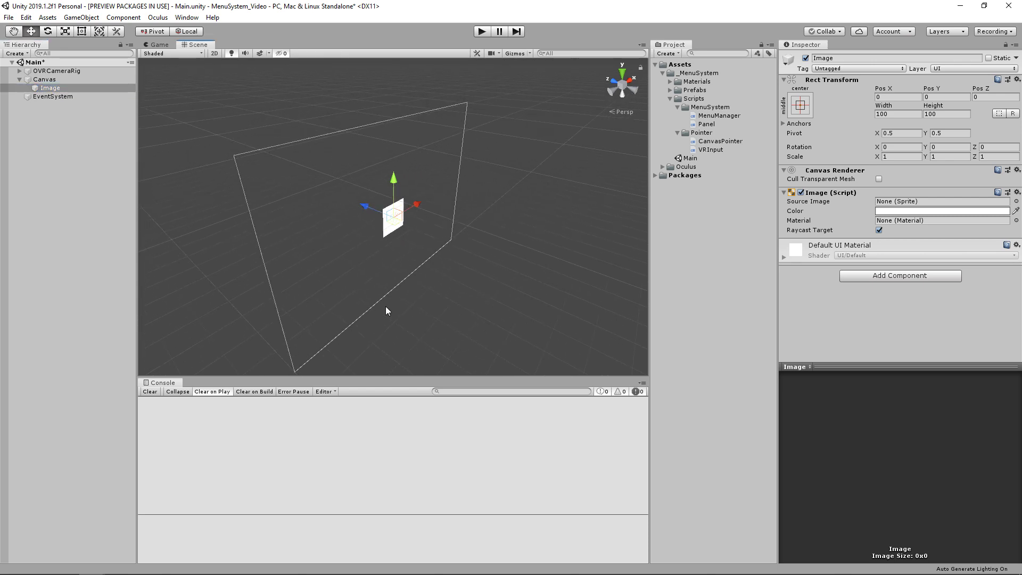
# Review the Canvas and Image settings, then bring up the Canvas render mode list
pyautogui.click(66, 79)
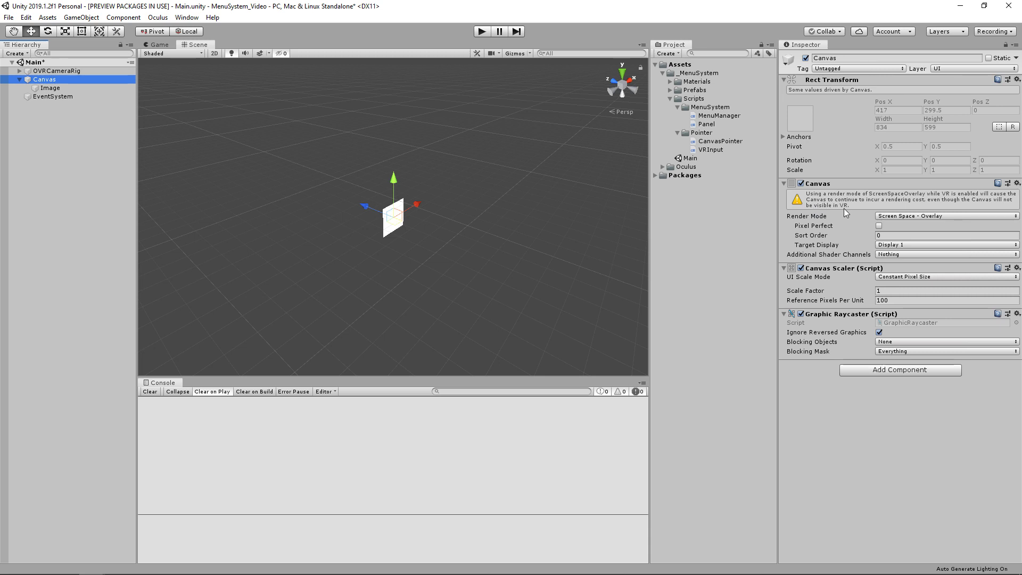
pyautogui.click(94, 88)
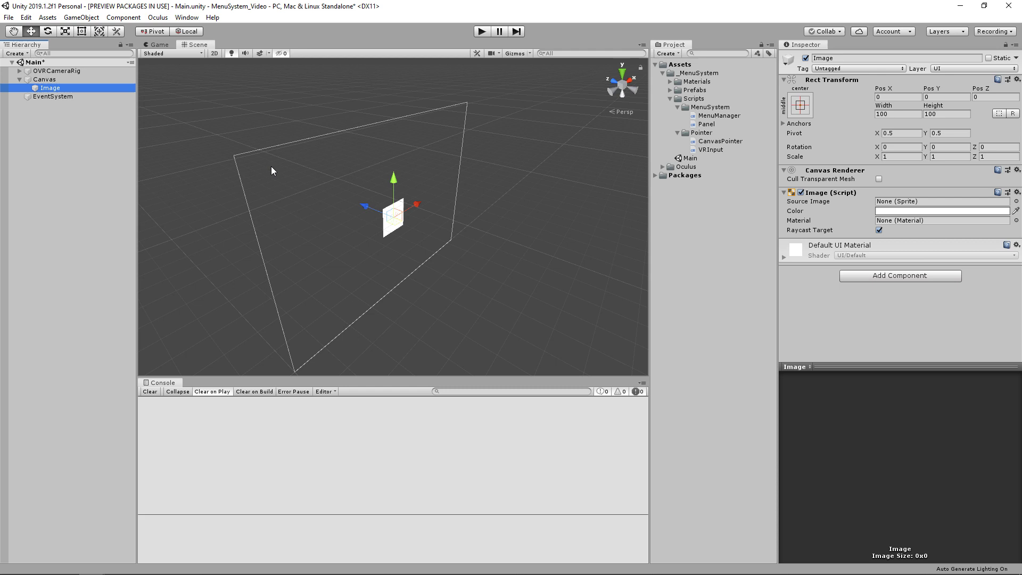
pyautogui.click(101, 78)
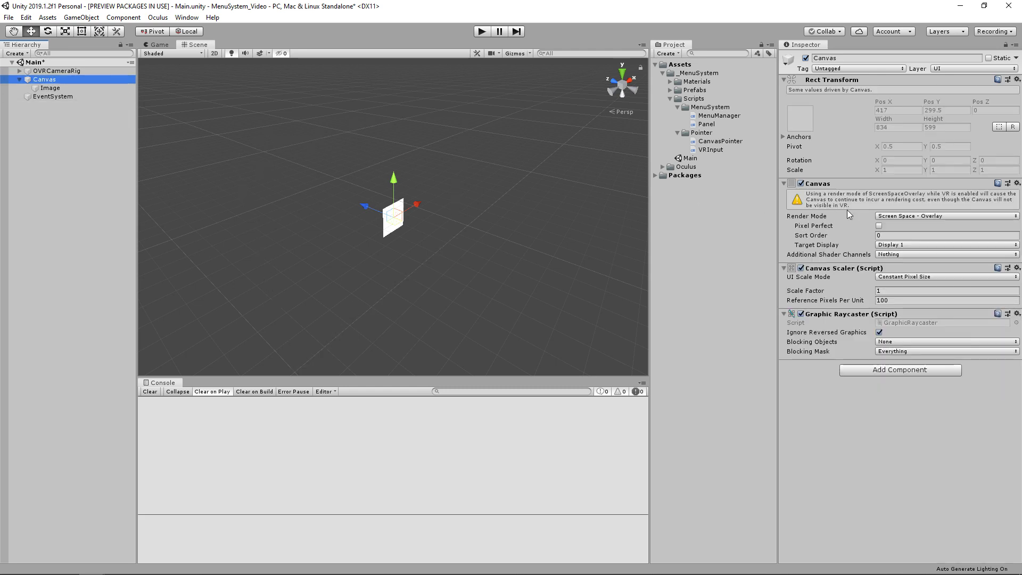
pyautogui.click(901, 216)
# Set the Canvas render mode to World Space and assign CanvasPointer as its event camera
pyautogui.click(922, 240)
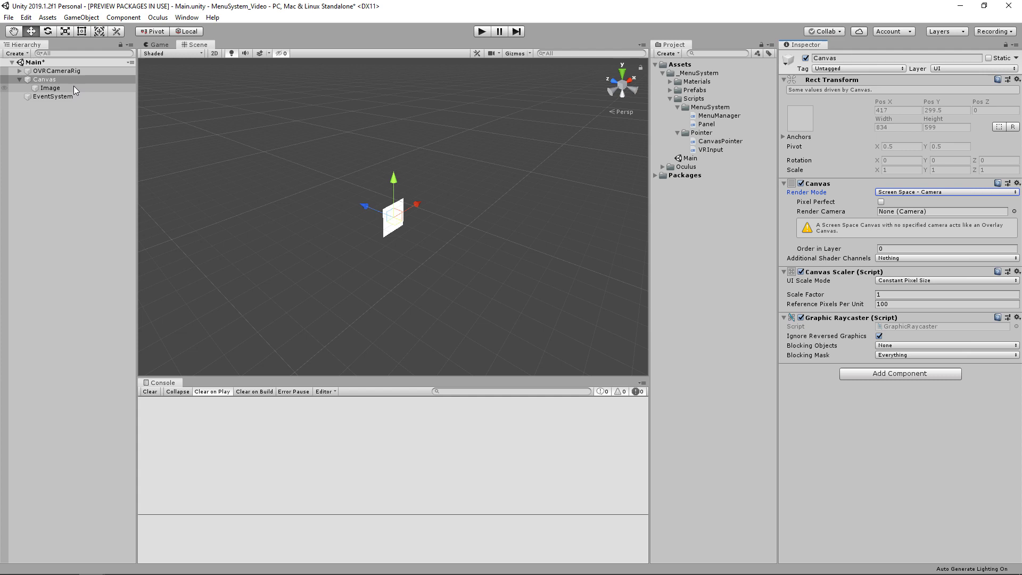
pyautogui.click(913, 192)
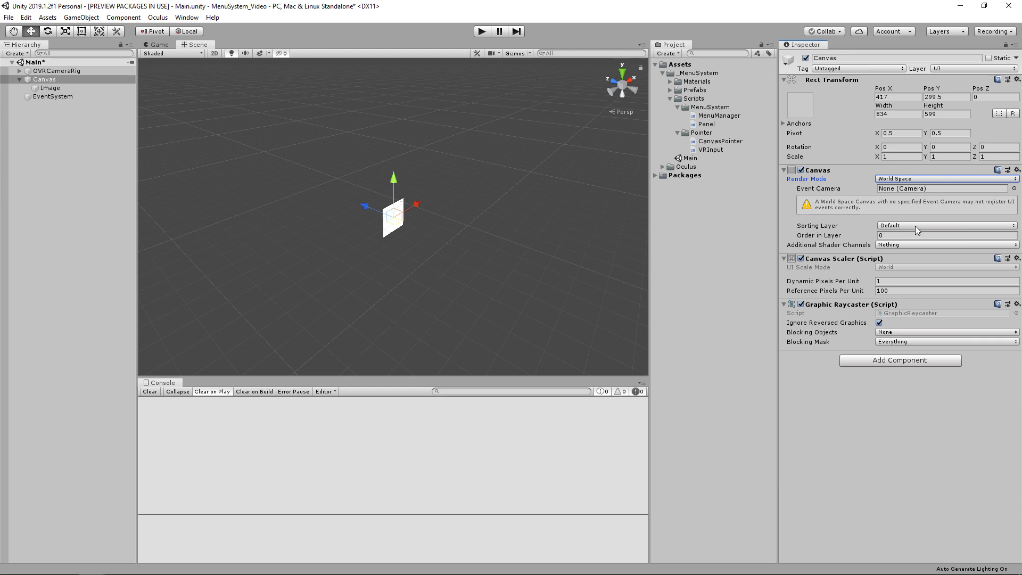
pyautogui.click(909, 179)
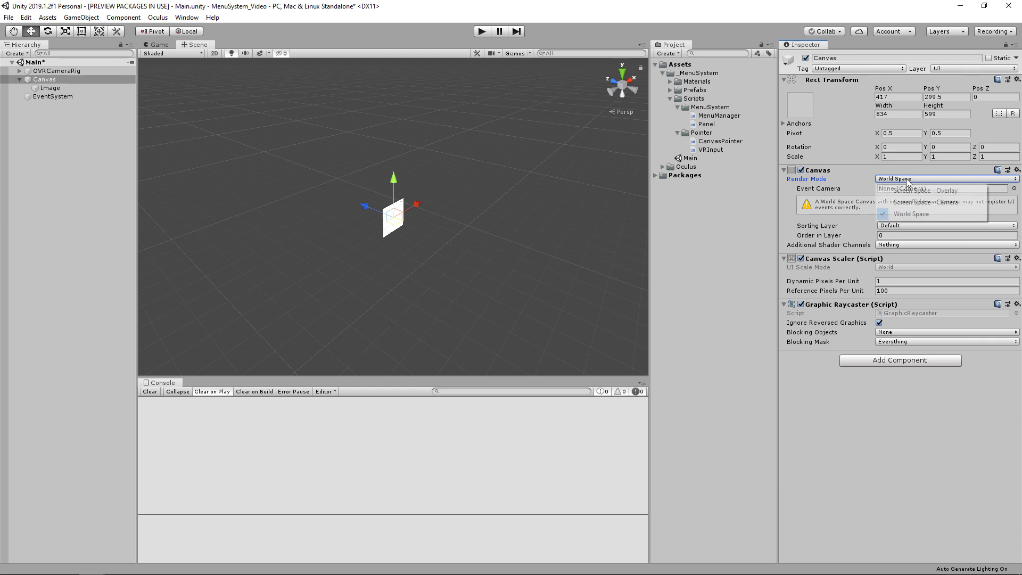
pyautogui.click(909, 202)
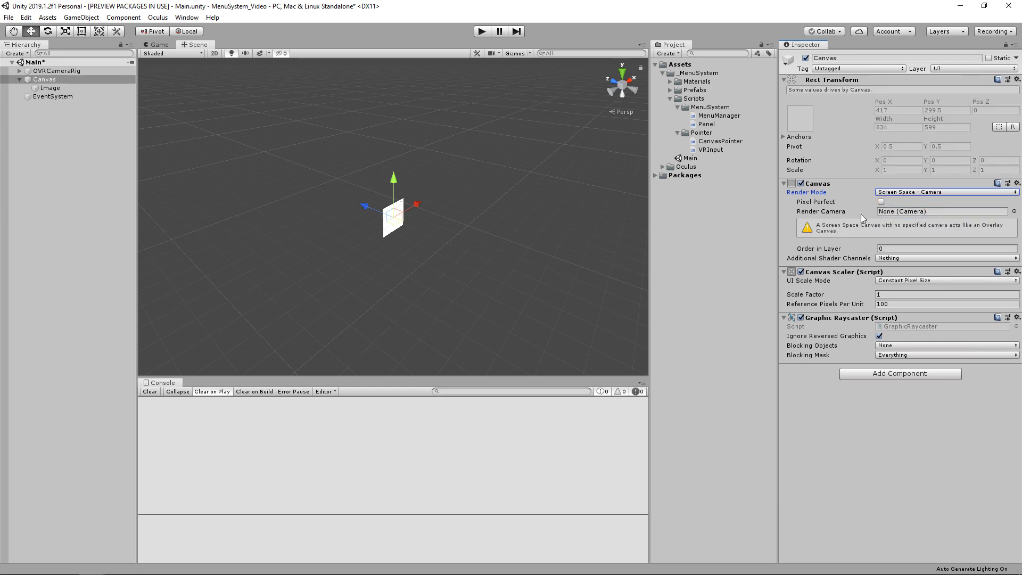
pyautogui.click(895, 193)
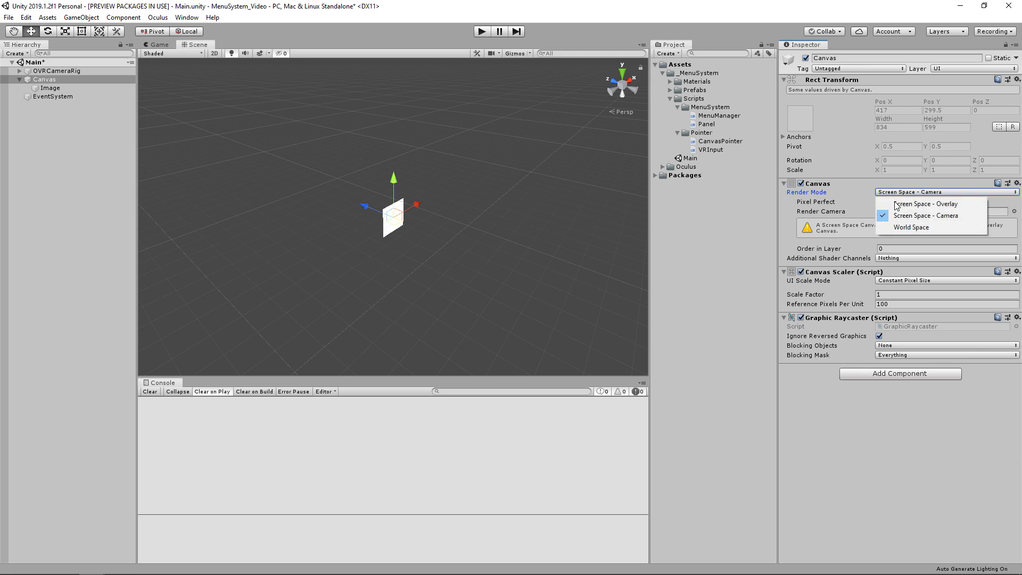
pyautogui.click(899, 228)
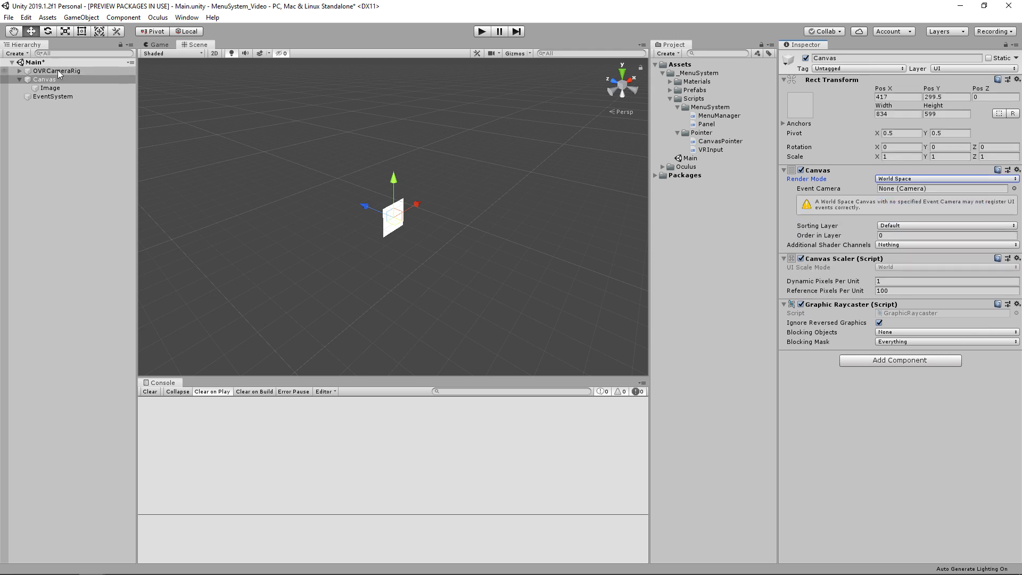
pyautogui.click(20, 71)
pyautogui.moveTo(77, 148); pyautogui.dragTo(919, 190)
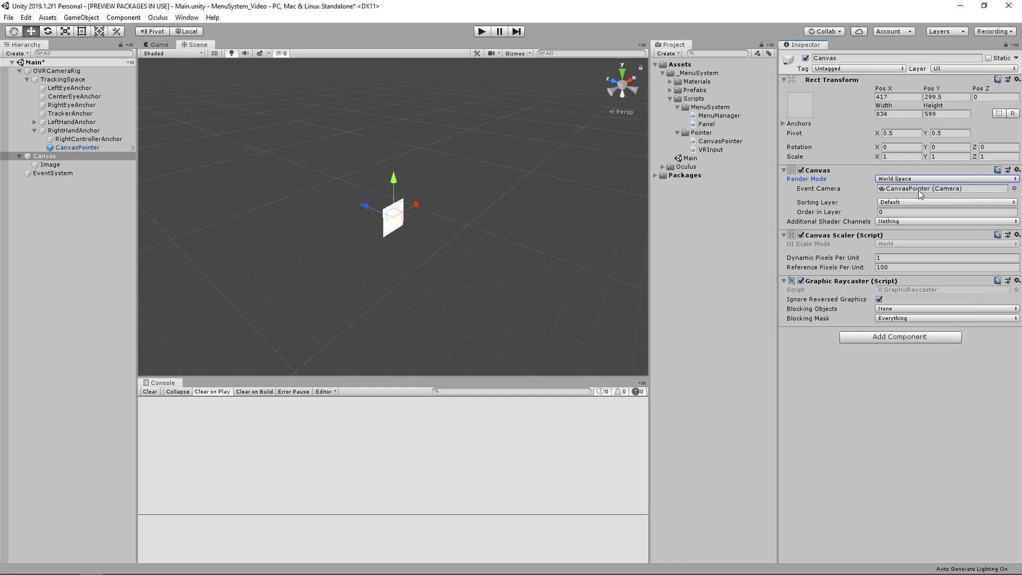
# Select the Canvas and turn on Gizmos so its outline shows in the scene
pyautogui.click(53, 165)
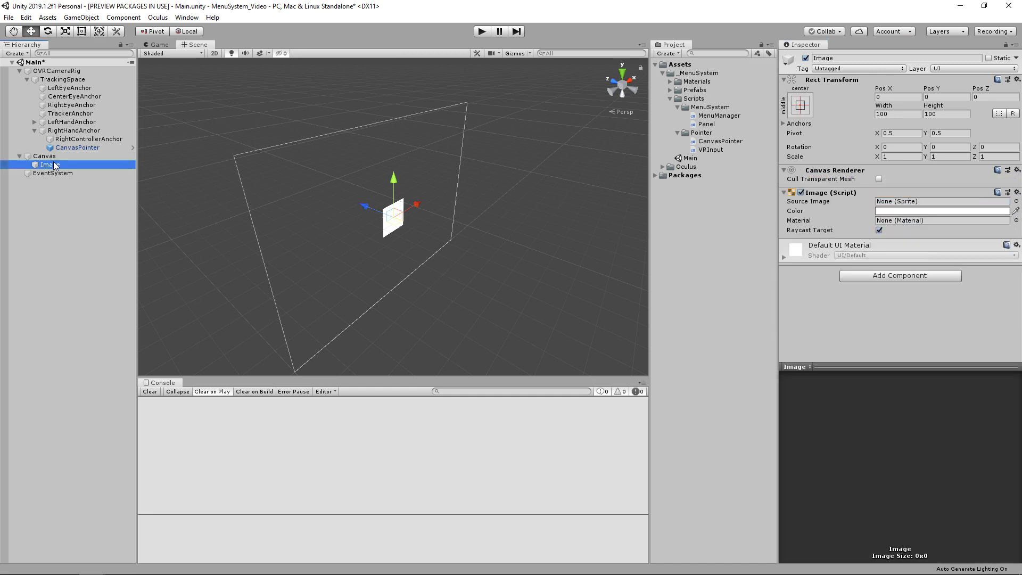
pyautogui.click(58, 71)
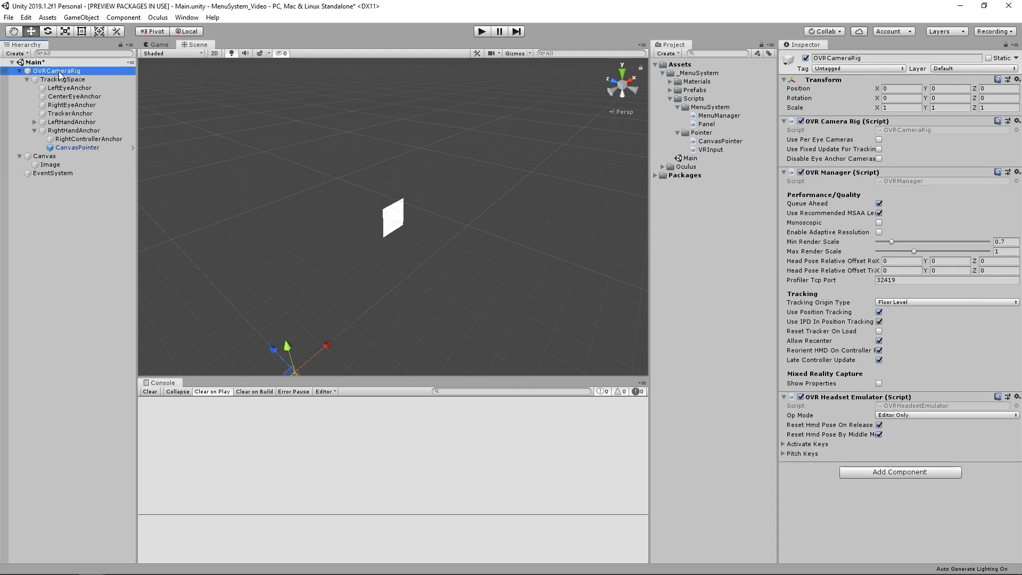
pyautogui.scroll(2, 240, 181)
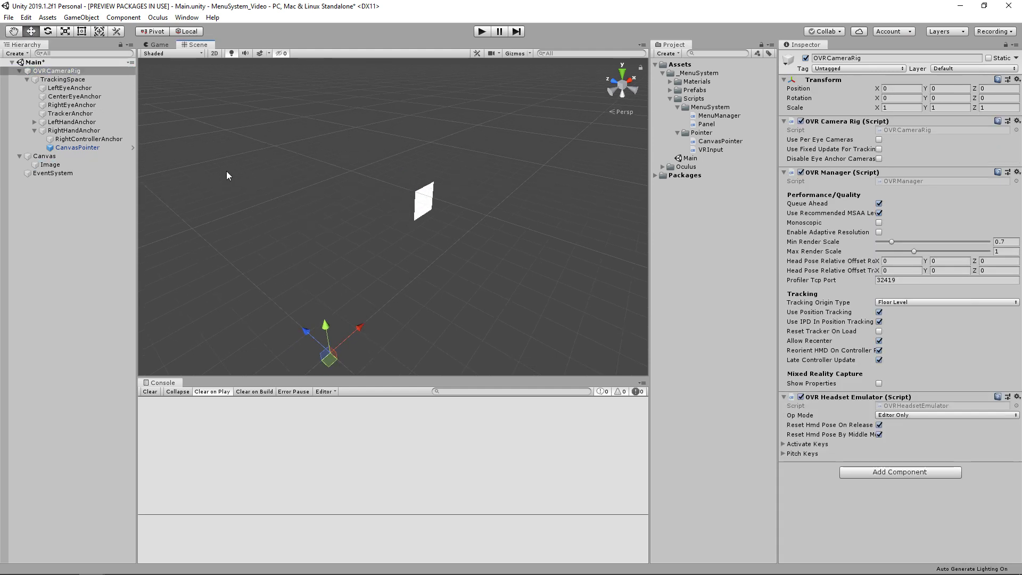
pyautogui.click(84, 158)
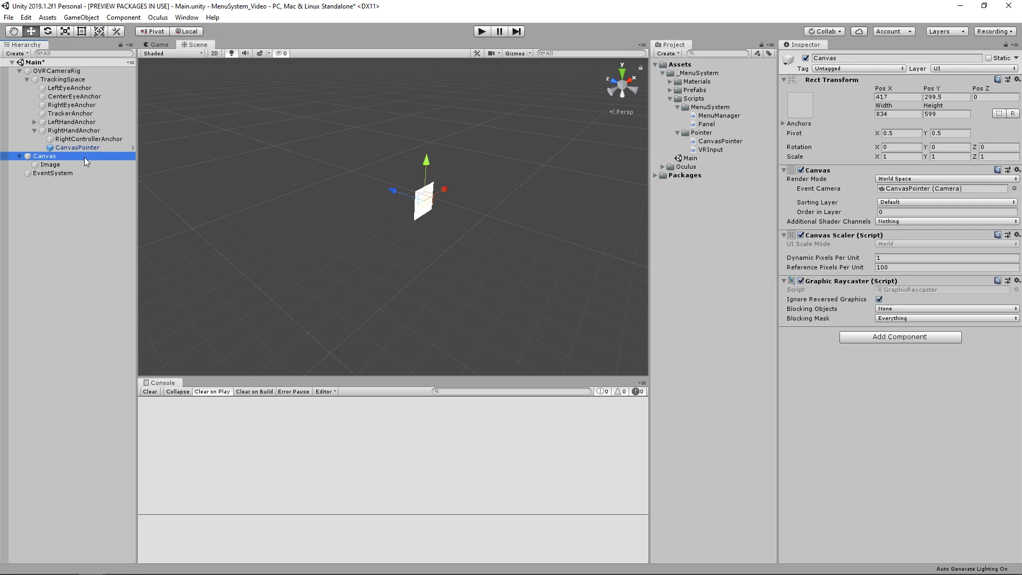
pyautogui.click(519, 53)
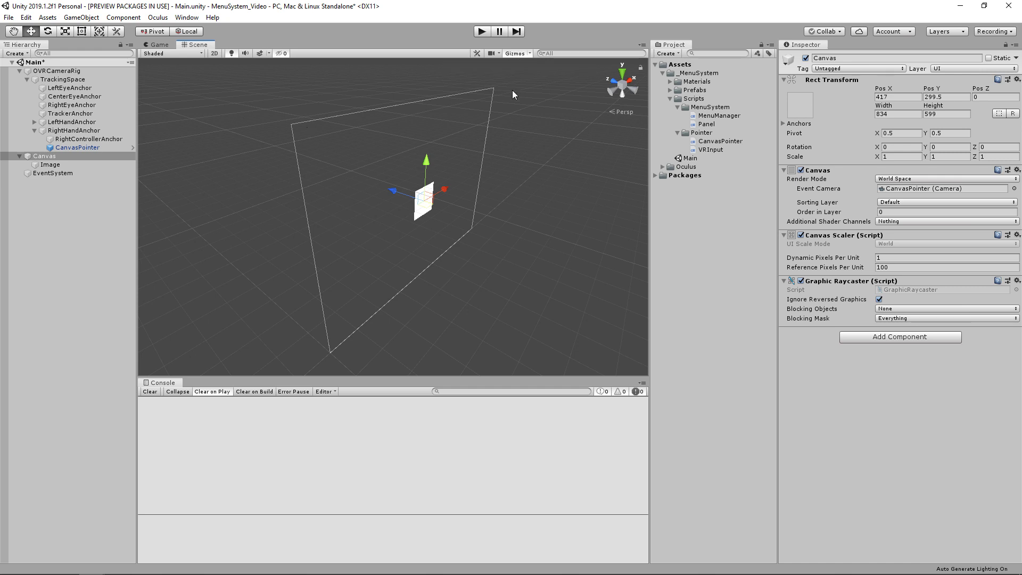
# Set the Canvas Rect Transform width and height to 500
pyautogui.click(892, 114)
pyautogui.write('500')
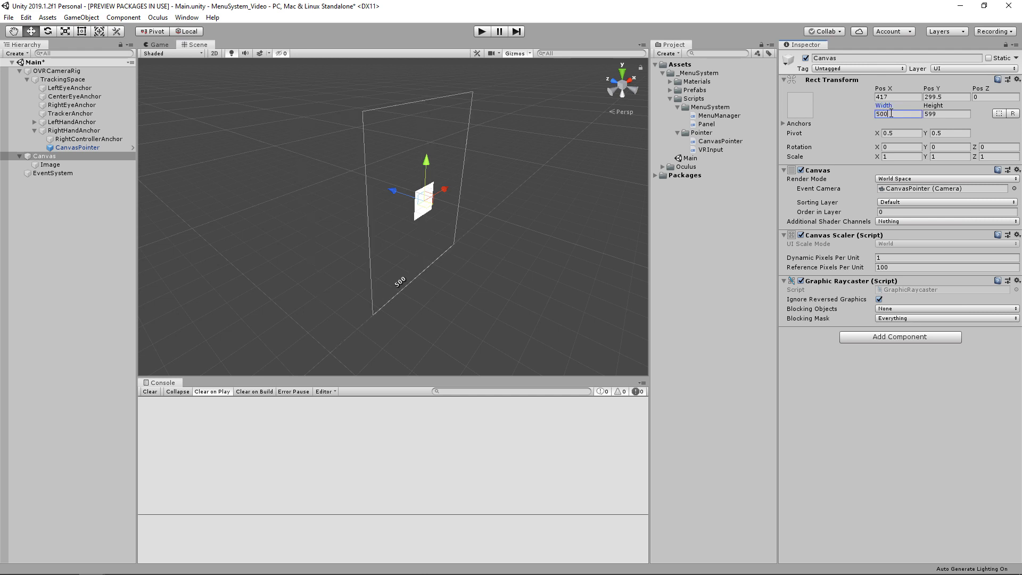
pyautogui.press('Tab')
pyautogui.write('500')
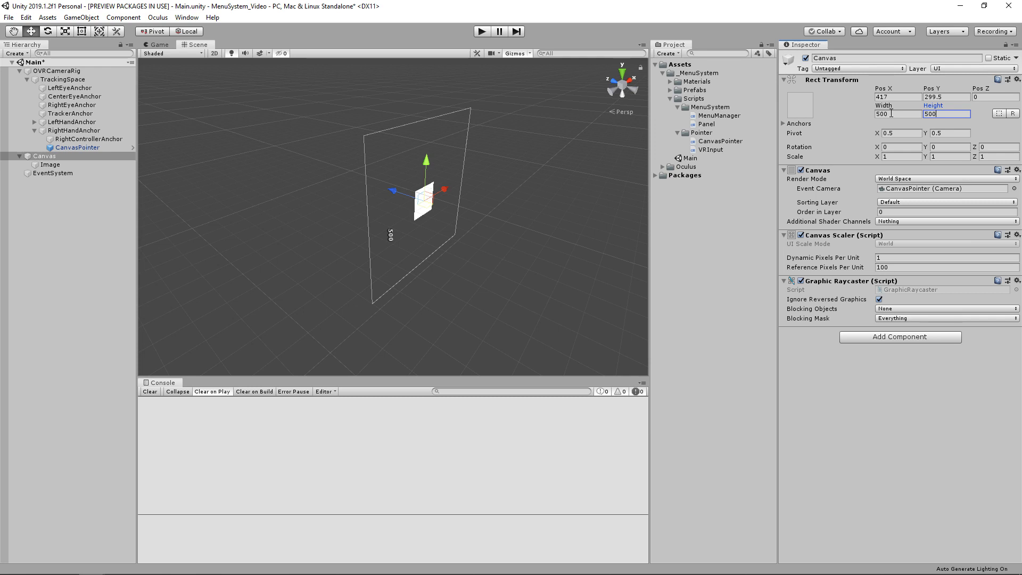
pyautogui.click(906, 157)
# Scale the Canvas to 0.005 on X, Y and Z
pyautogui.write('0.005')
pyautogui.press('Tab')
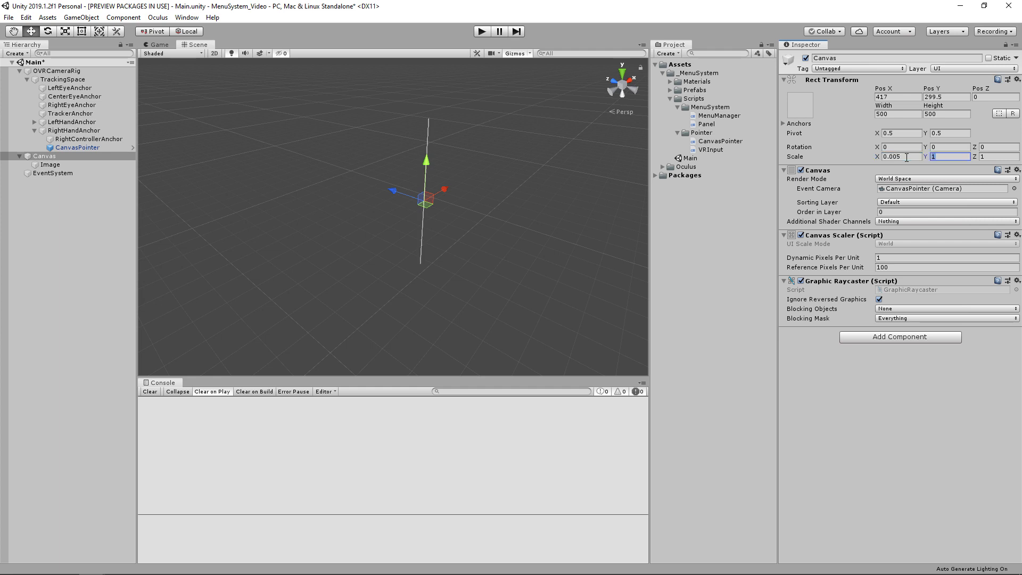
pyautogui.write('.005')
pyautogui.press('Tab')
pyautogui.write('.005')
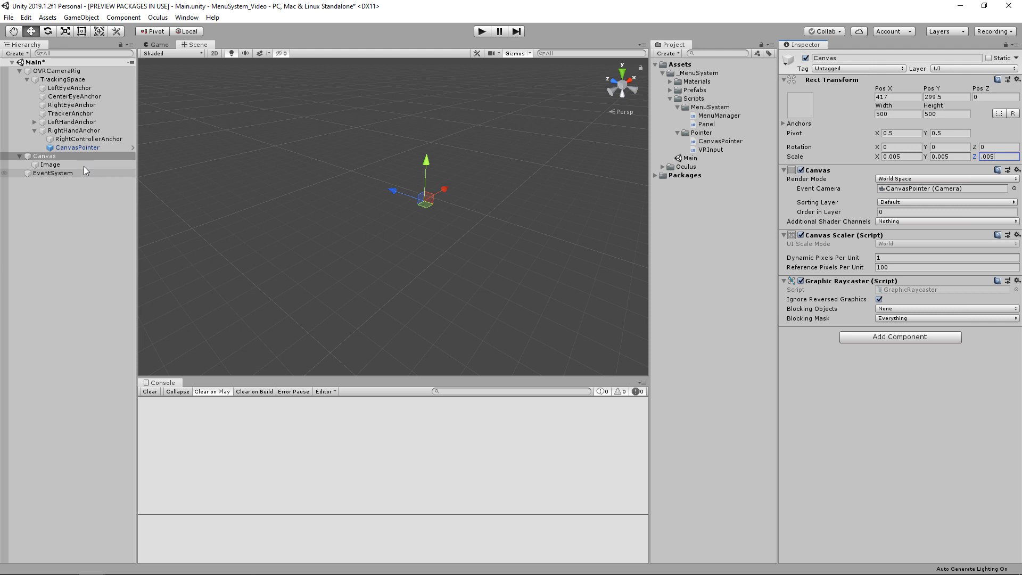
pyautogui.click(62, 155)
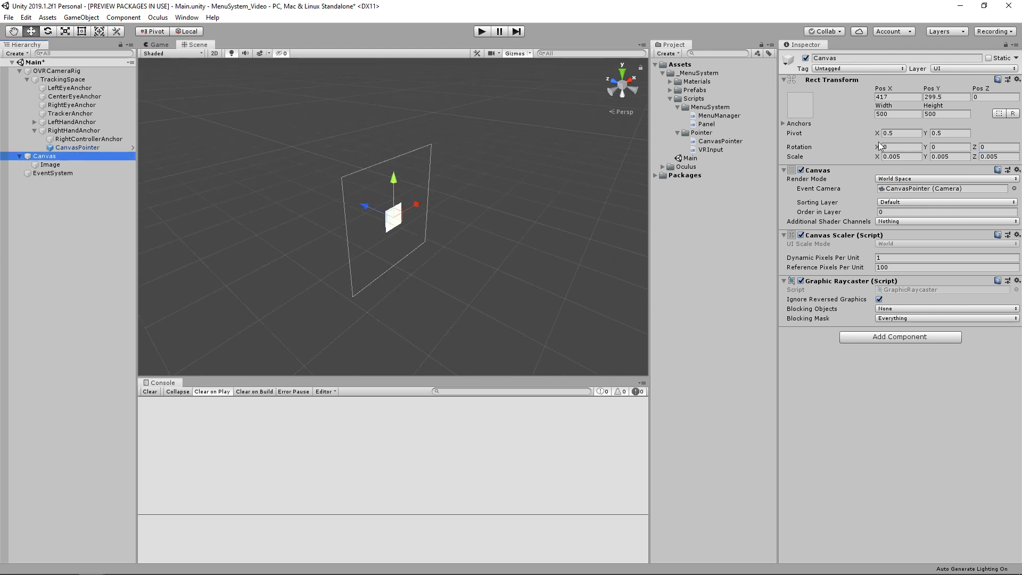
# Position the Canvas at X 0, Y 1, Z 2
pyautogui.click(898, 96)
pyautogui.press('Tab')
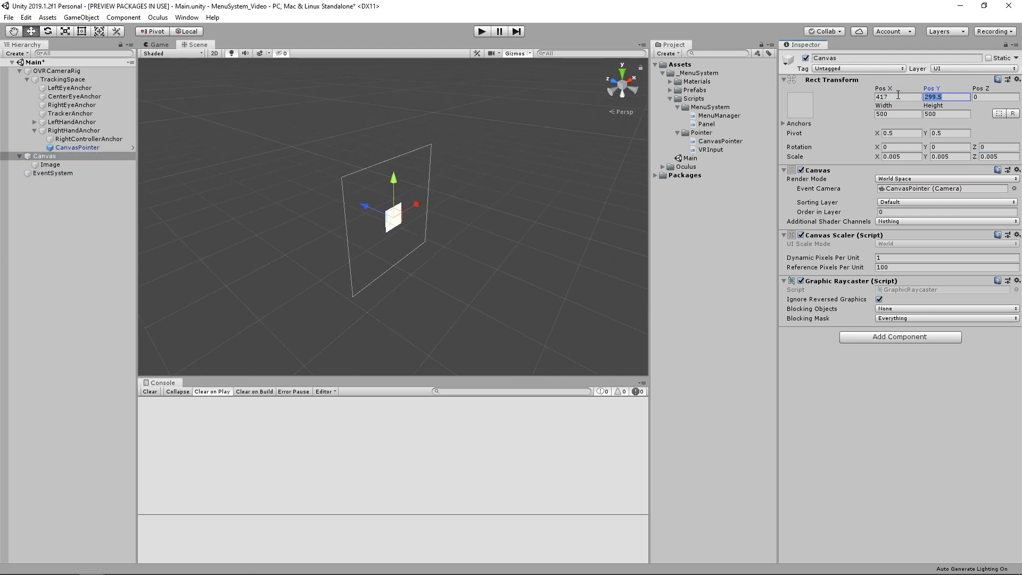
pyautogui.write('0')
pyautogui.click(898, 96)
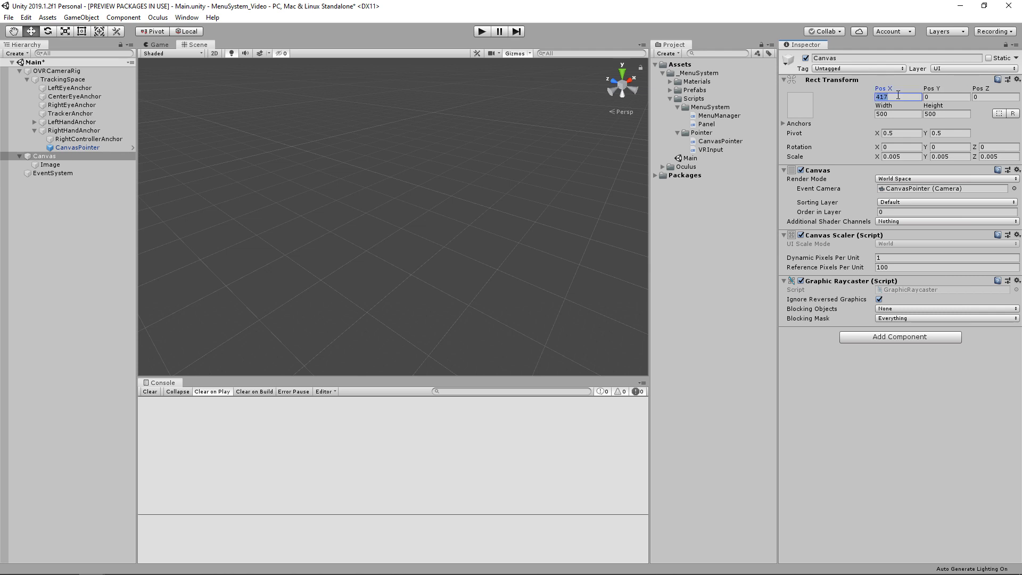
pyautogui.write('0')
pyautogui.click(100, 156)
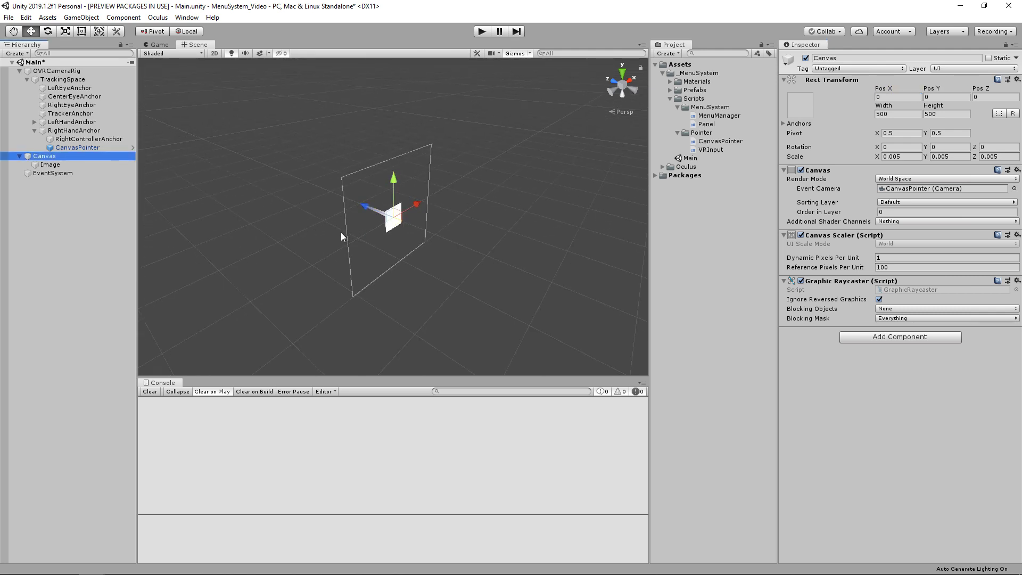
pyautogui.keyDown('alt'); pyautogui.moveTo(338, 239); pyautogui.dragTo(247, 201); pyautogui.keyUp('alt')
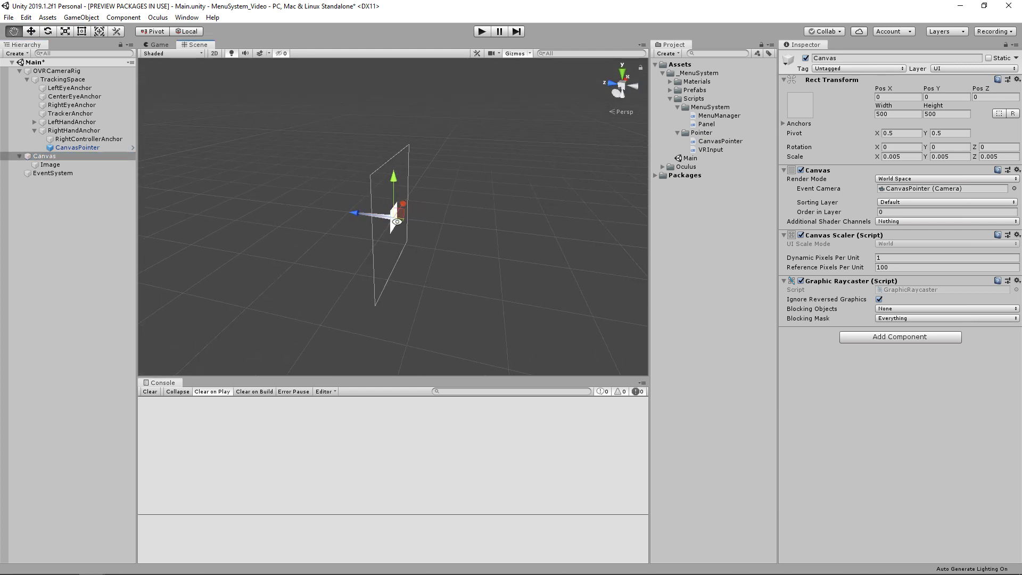
pyautogui.click(82, 151)
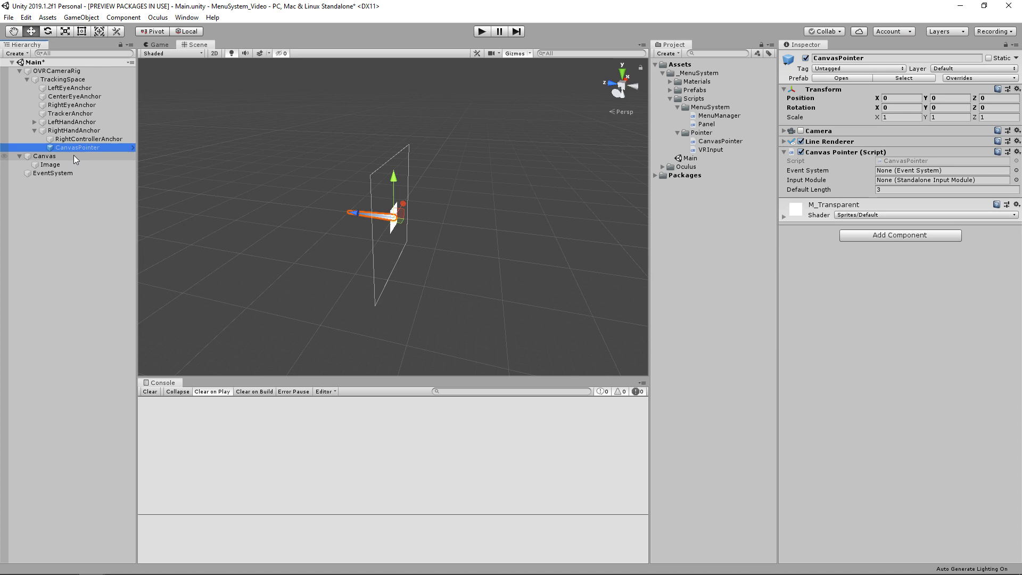
pyautogui.click(74, 155)
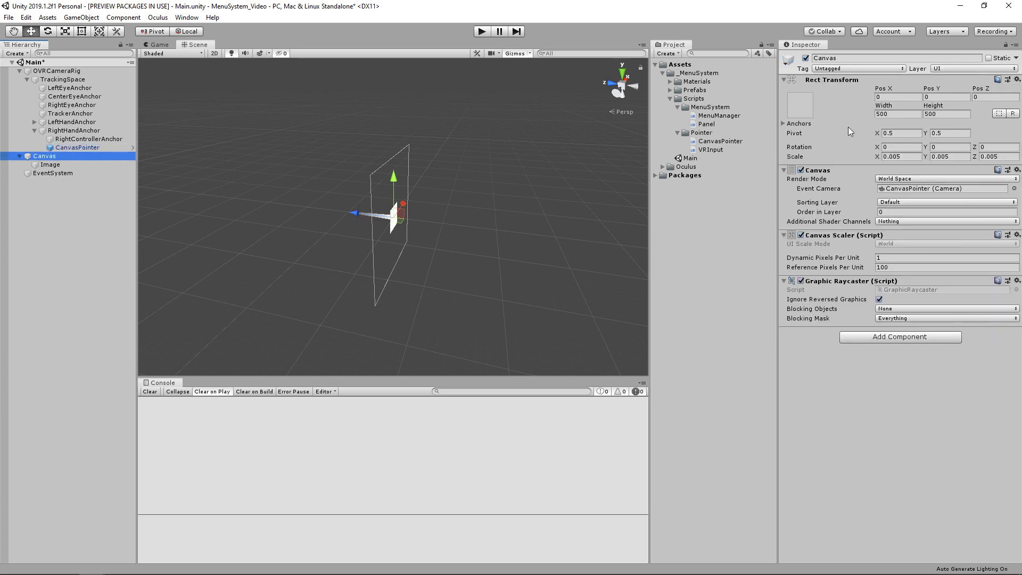
pyautogui.click(947, 98)
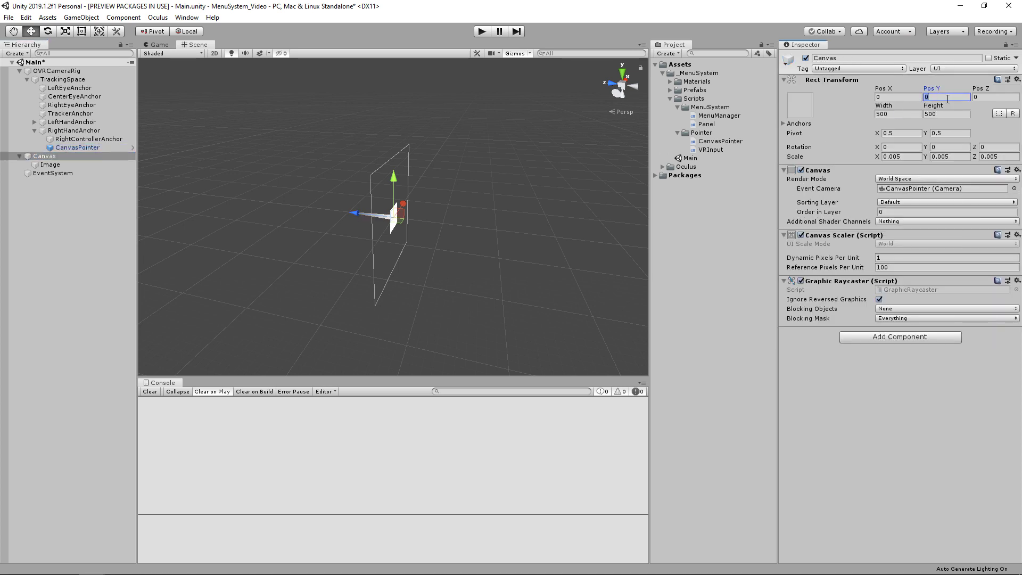
pyautogui.write('1')
pyautogui.click(998, 99)
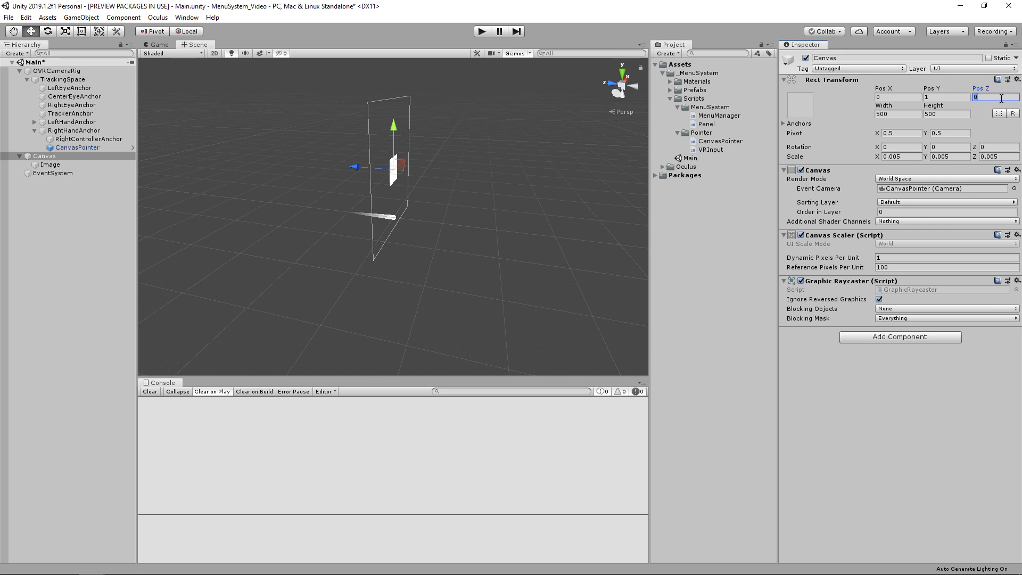
pyautogui.write('2')
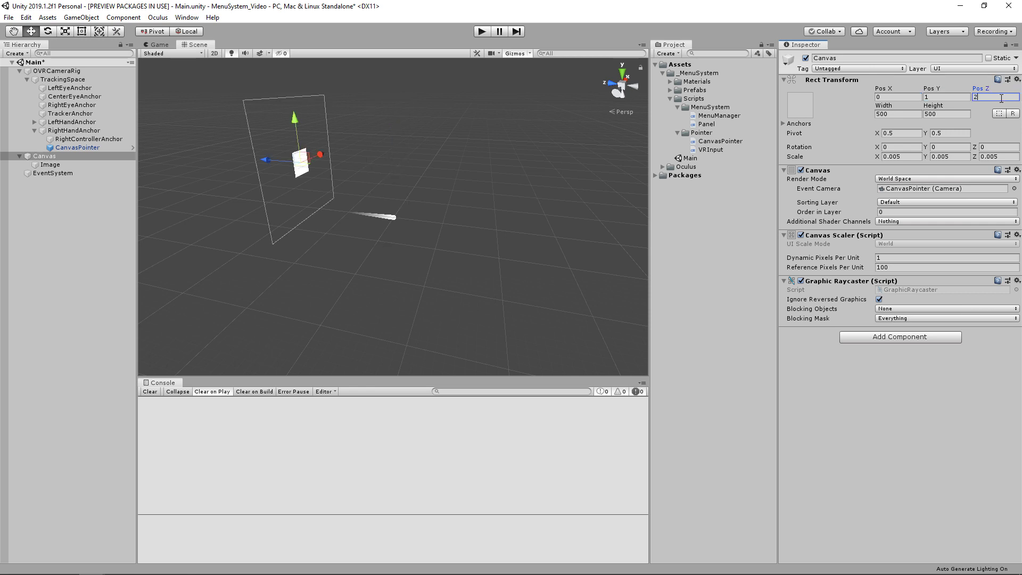
# Preview the Canvas in the Game view, then return to Scene and select the Image
pyautogui.click(162, 46)
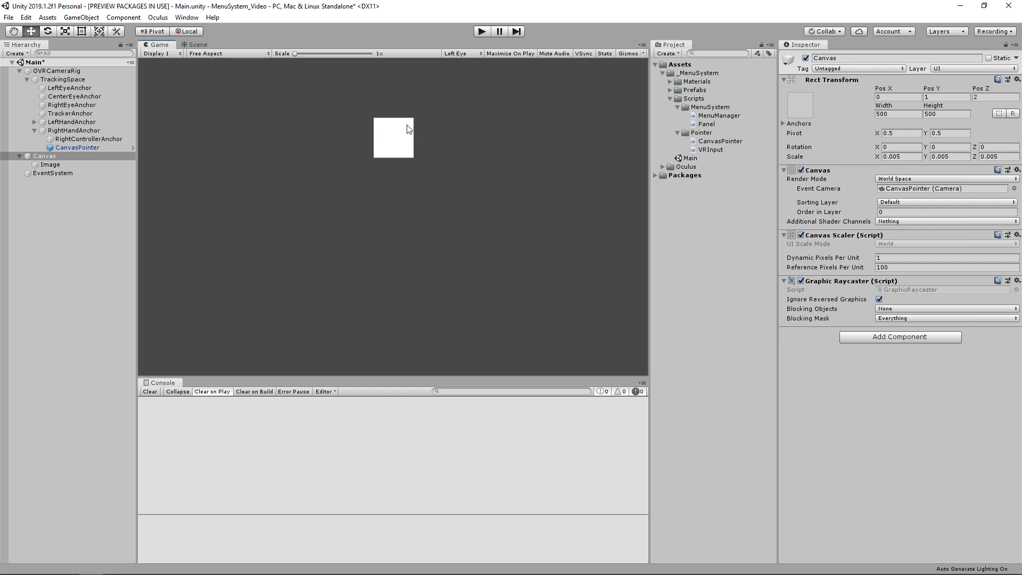
pyautogui.click(198, 45)
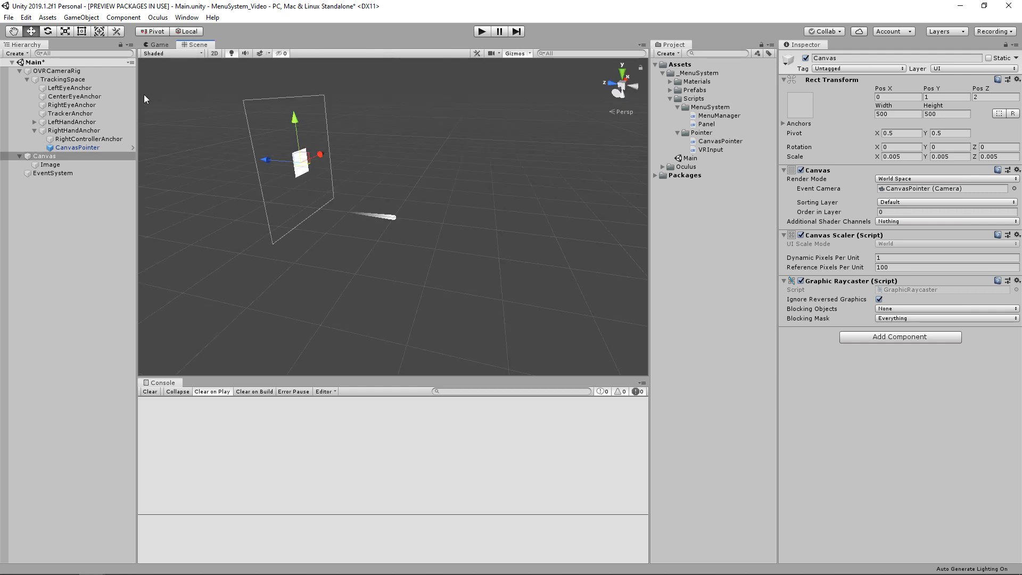
pyautogui.click(75, 165)
# Replace the Image with a new Button under the Canvas and frame it
pyautogui.press('Delete')
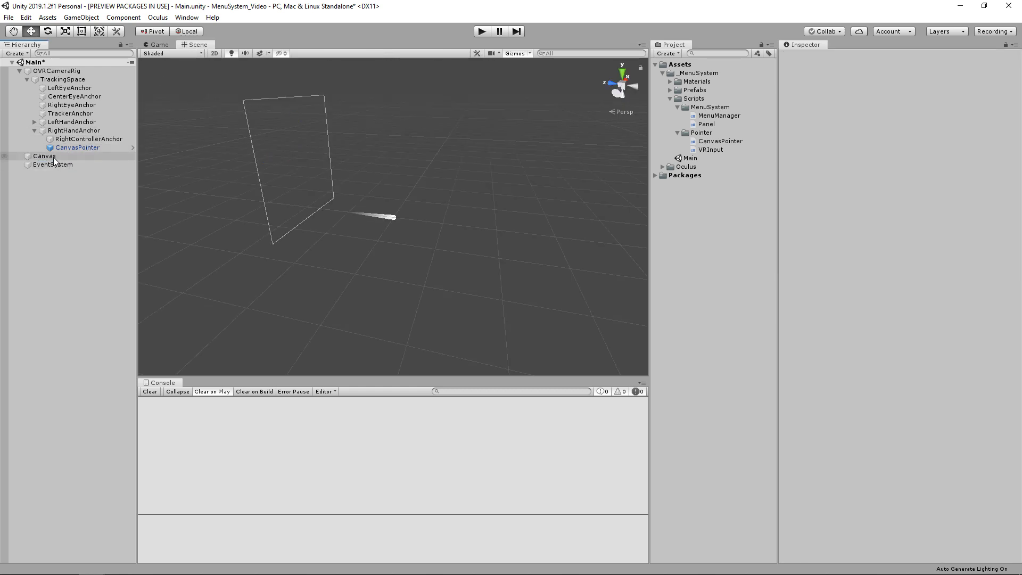
pyautogui.rightClick(53, 158)
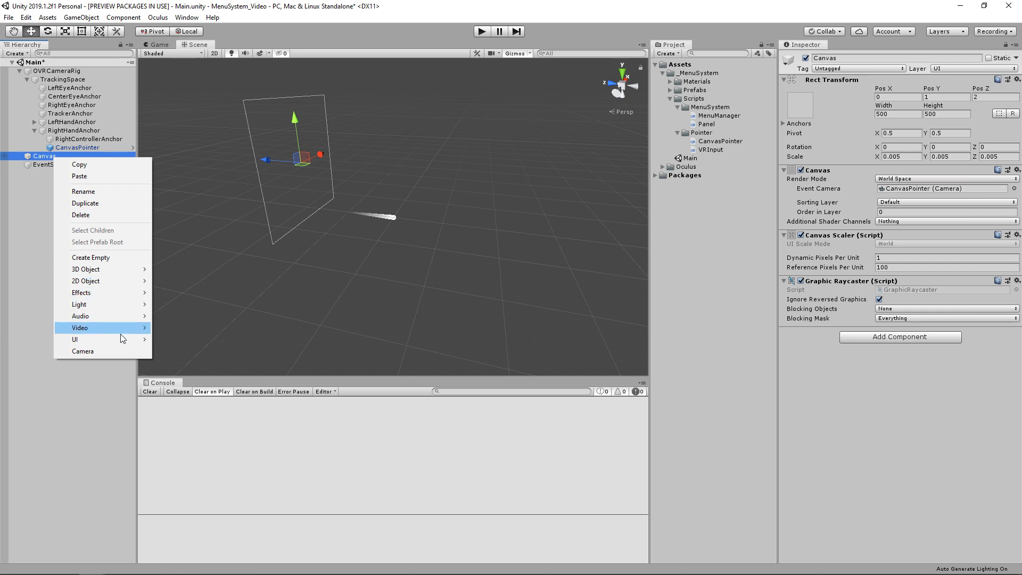
pyautogui.moveTo(119, 338)
pyautogui.click(213, 386)
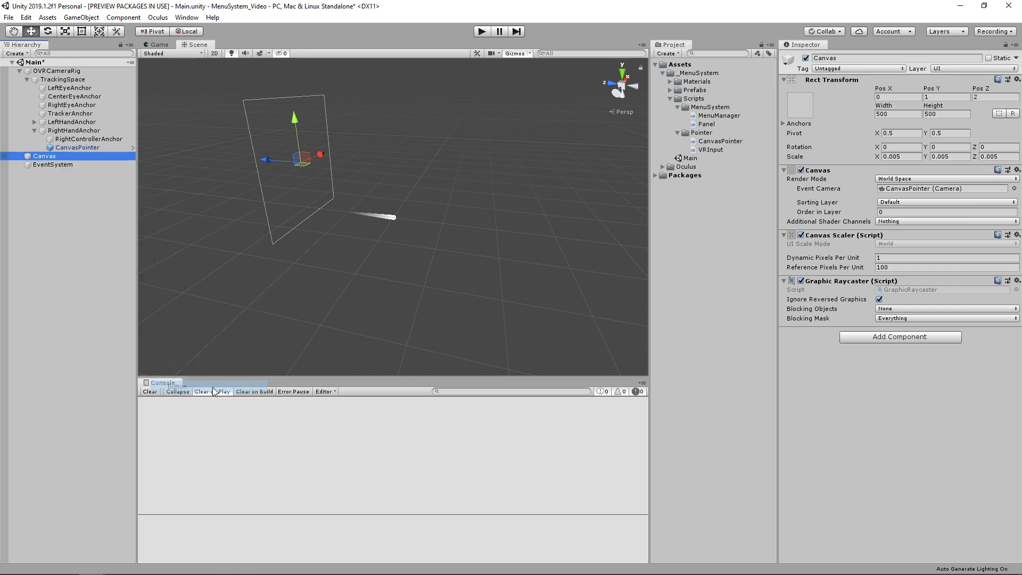
pyautogui.press('f')
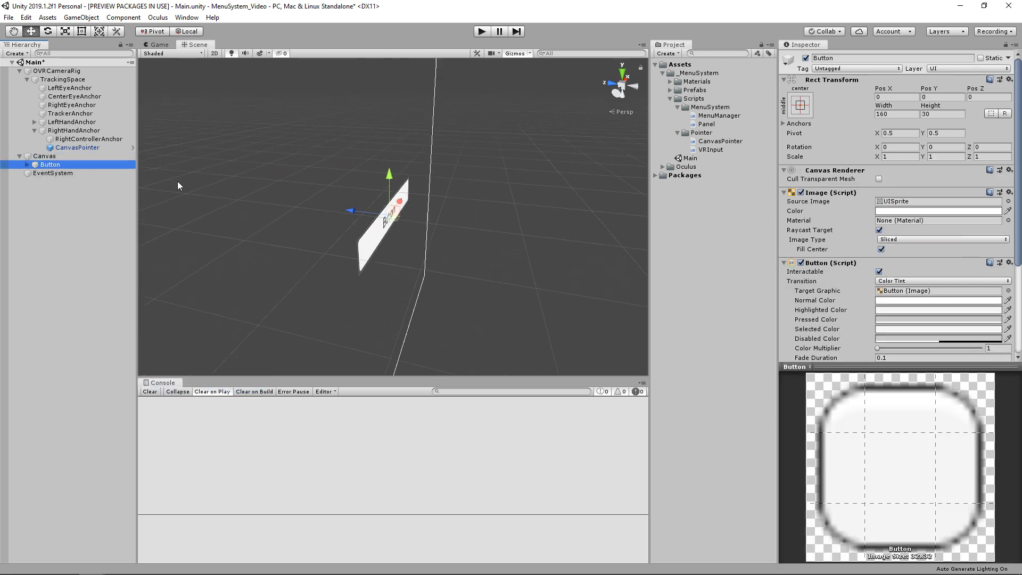
pyautogui.keyDown('alt'); pyautogui.moveTo(403, 271); pyautogui.dragTo(432, 184); pyautogui.keyUp('alt')
pyautogui.scroll(-5, 379, 215)
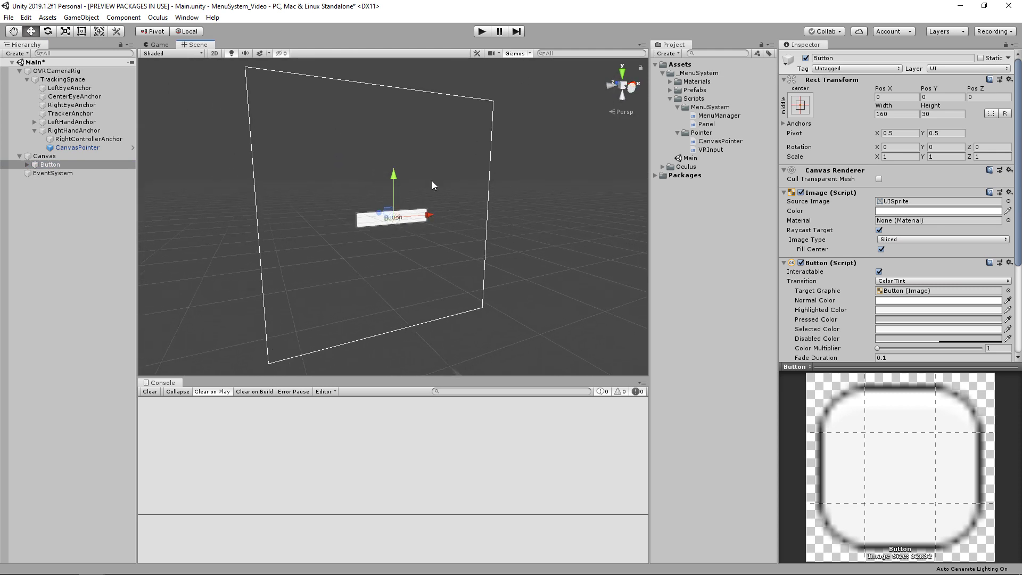
# Set the Button's Pos Y to 60, leaving its anchor preset unchanged
pyautogui.click(800, 109)
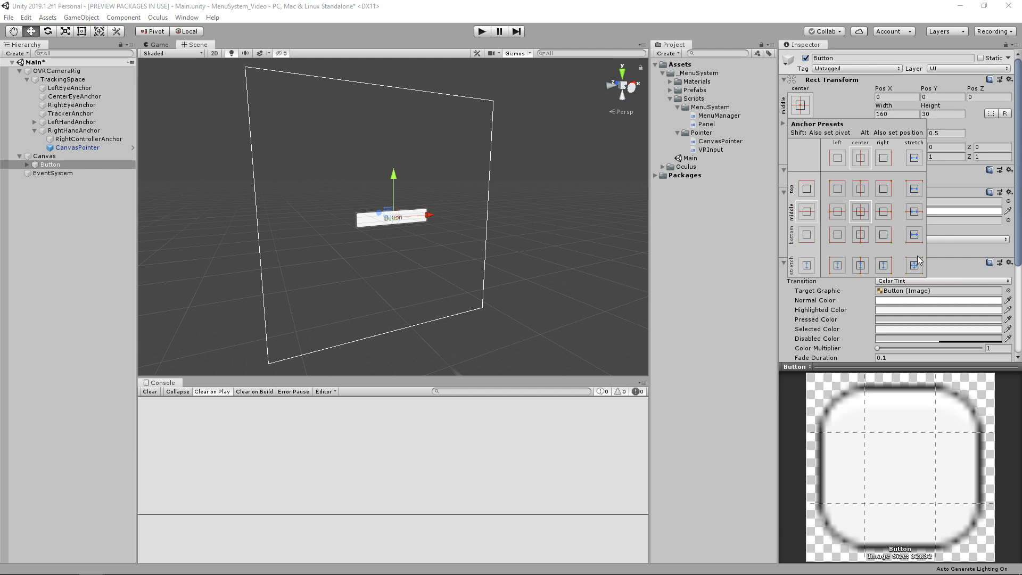
pyautogui.click(809, 8)
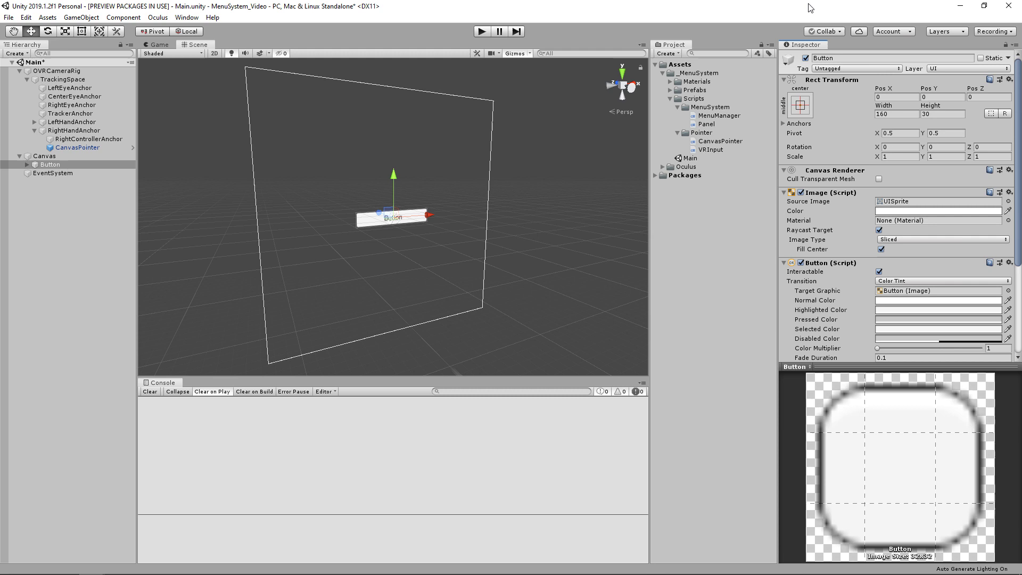
pyautogui.click(940, 115)
pyautogui.click(941, 96)
pyautogui.write('60')
# Duplicate the Button and set Button (1)'s Pos Y to -60
pyautogui.click(67, 164)
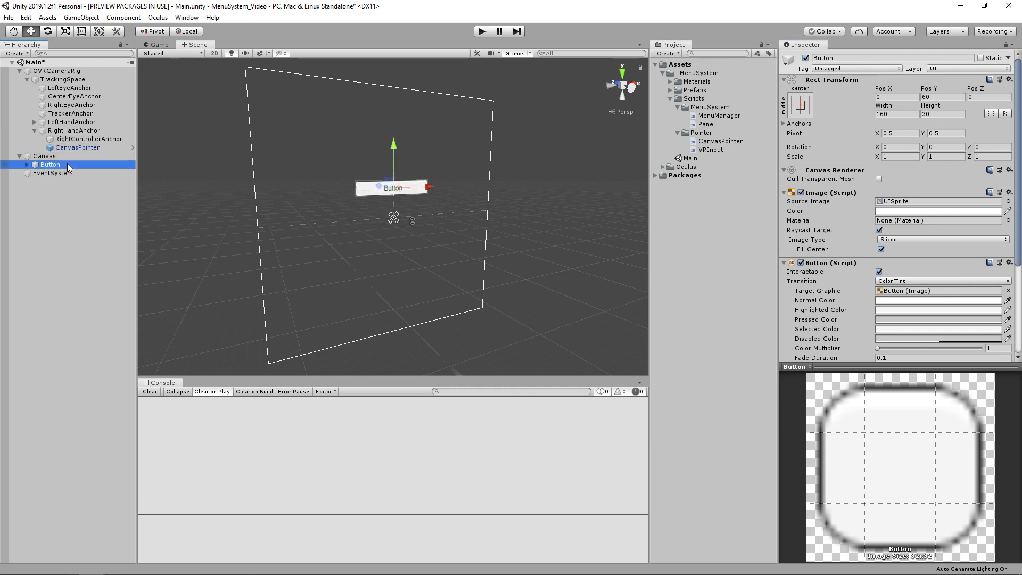
pyautogui.hotkey('ctrl', 'd')
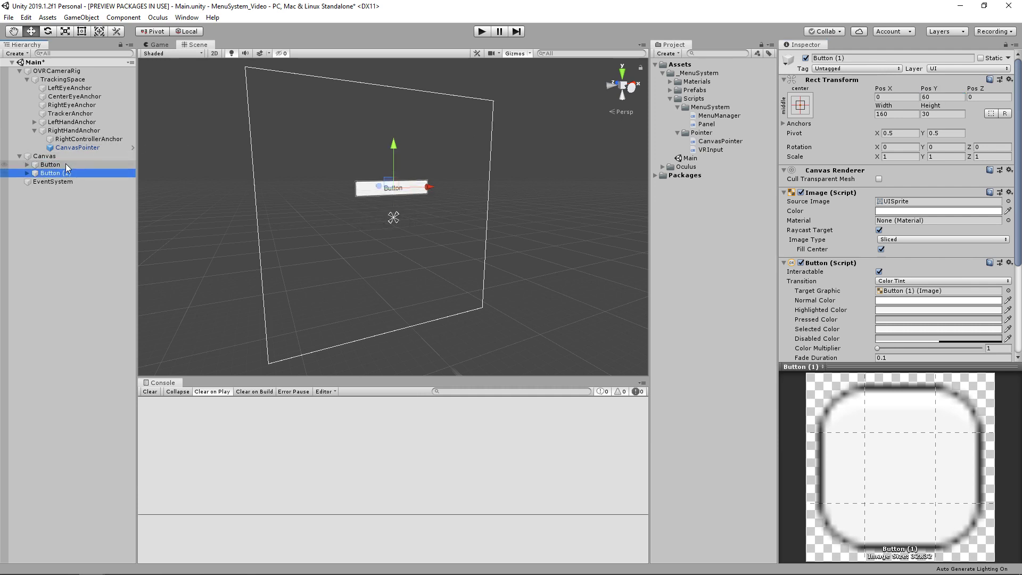
pyautogui.click(952, 96)
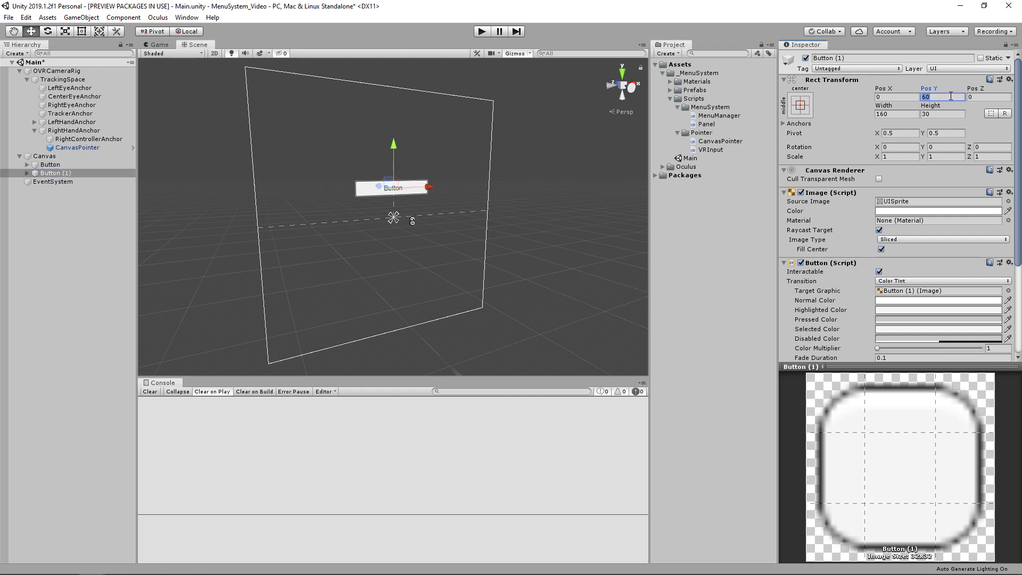
pyautogui.write('-60')
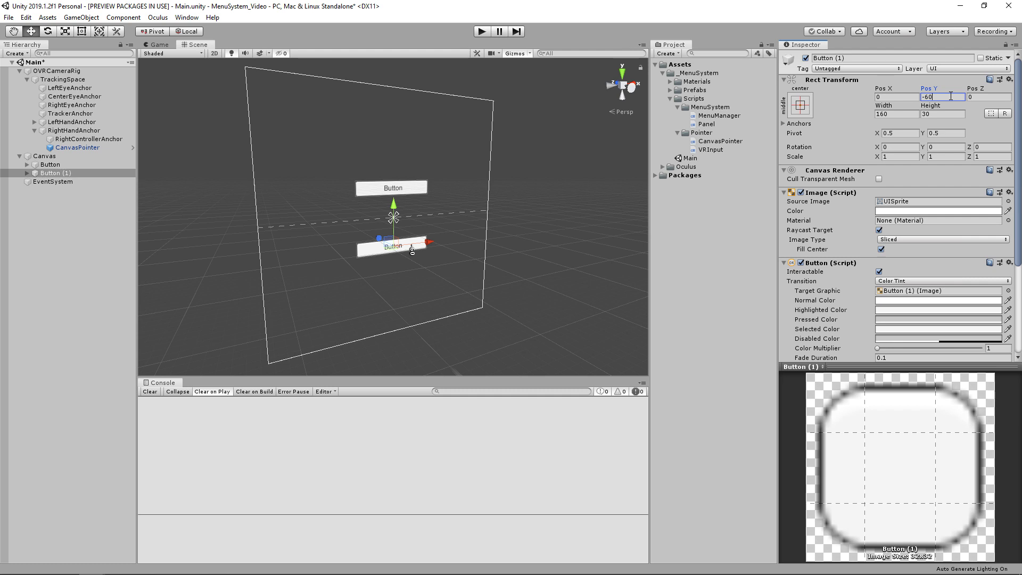
# Create an empty Canvas child stretched to fill it, pivot included, named Panel_main
pyautogui.rightClick(46, 156)
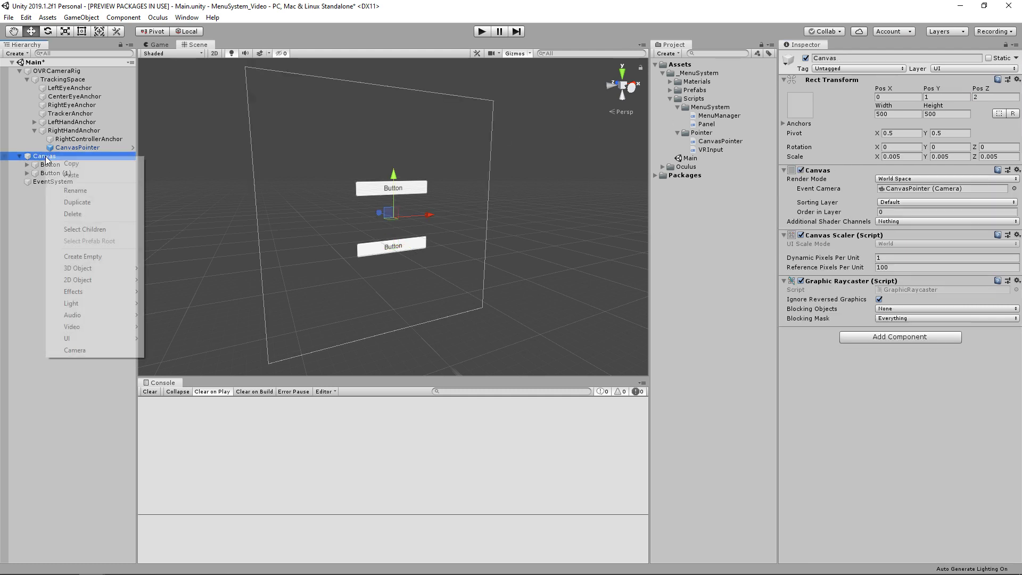
pyautogui.click(92, 257)
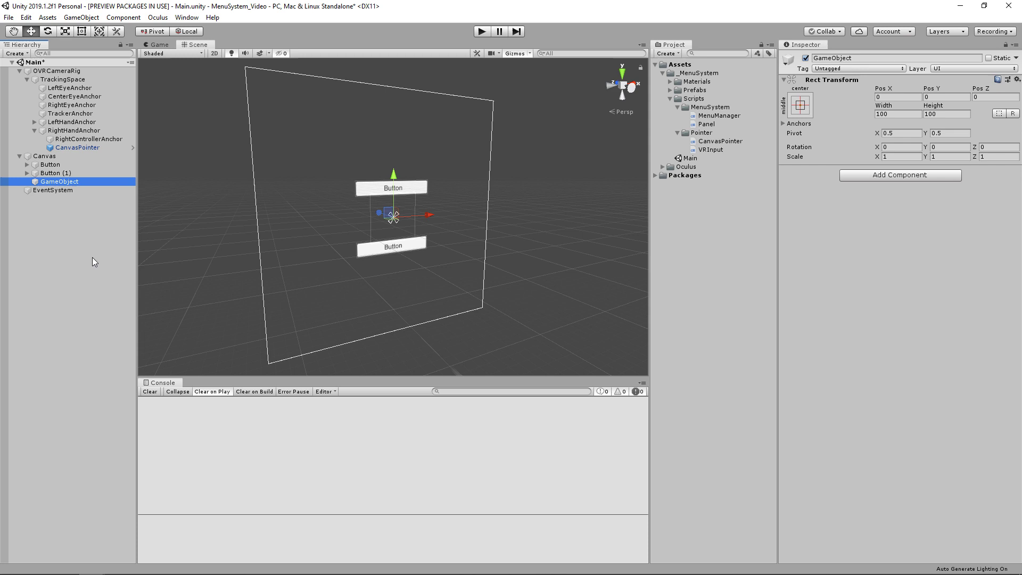
pyautogui.click(800, 105)
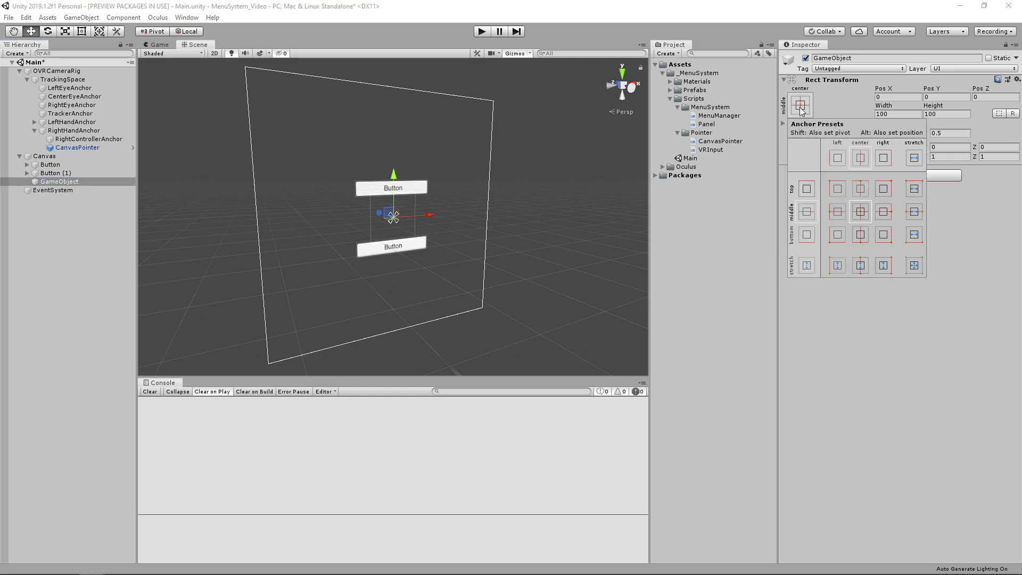
pyautogui.press('shift')
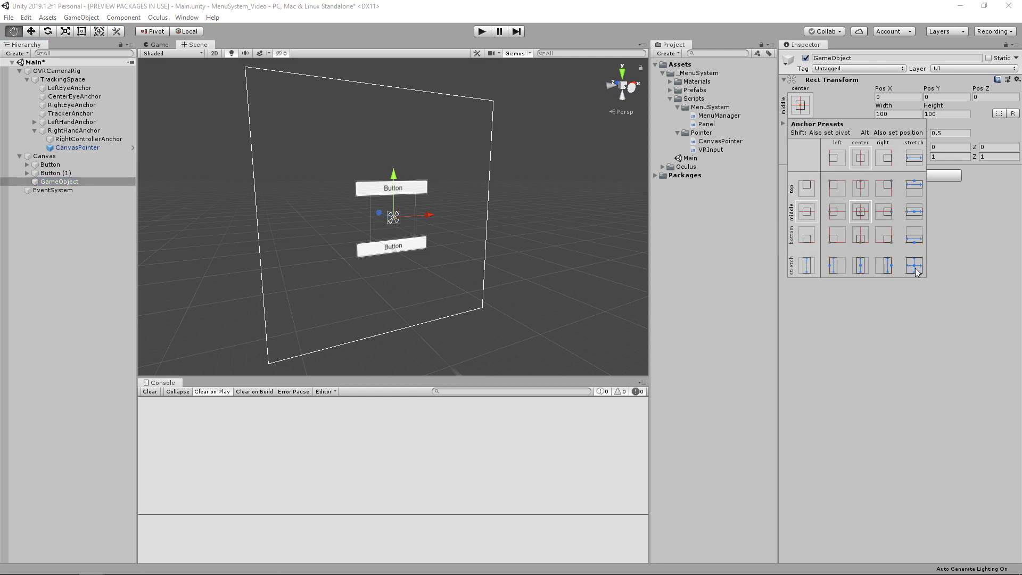
pyautogui.keyDown('alt'); pyautogui.keyDown('shift'); pyautogui.click(914, 267); pyautogui.keyUp('shift'); pyautogui.keyUp('alt')
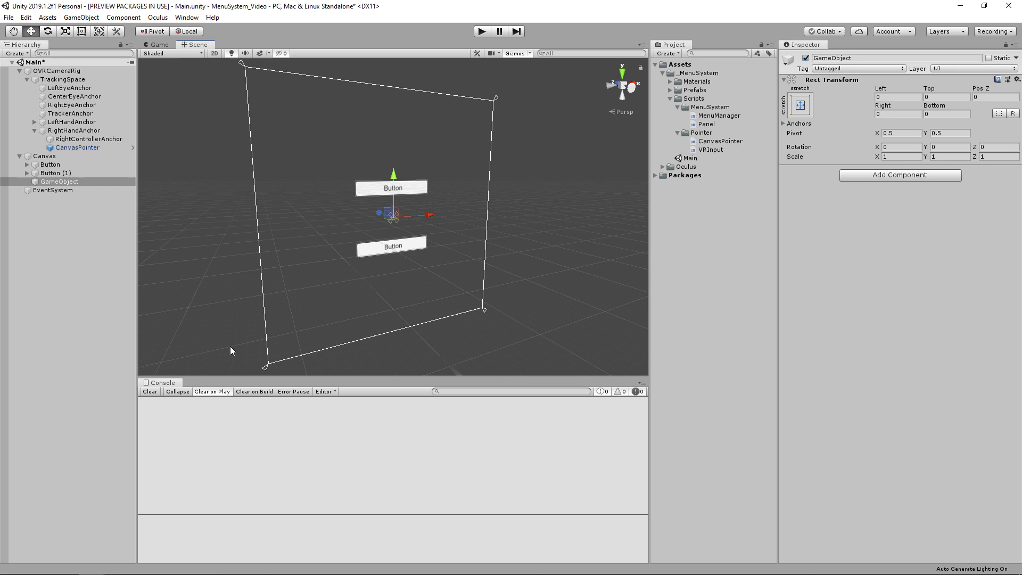
pyautogui.click(63, 184)
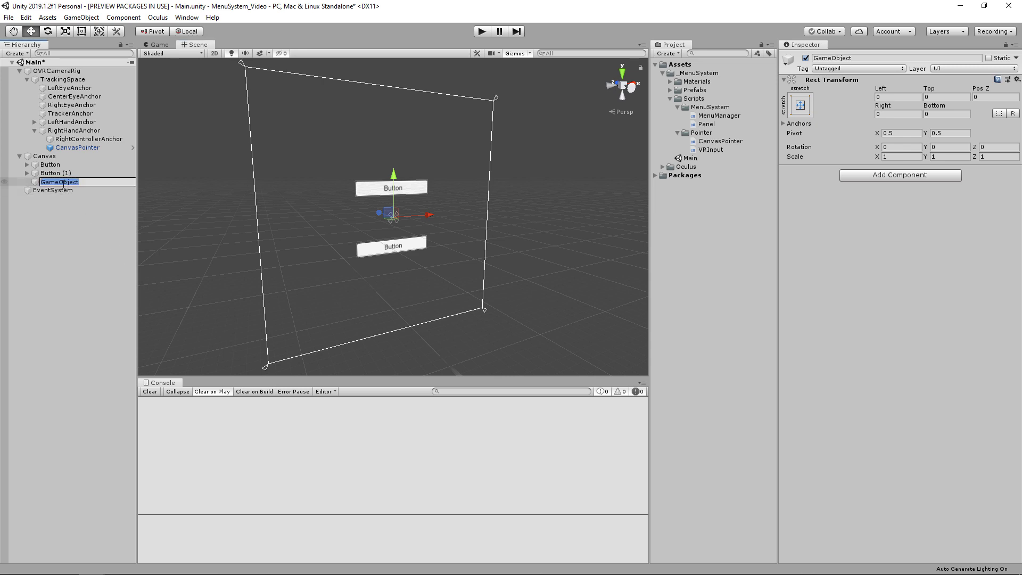
pyautogui.write('Panel_main')
pyautogui.press('Return')
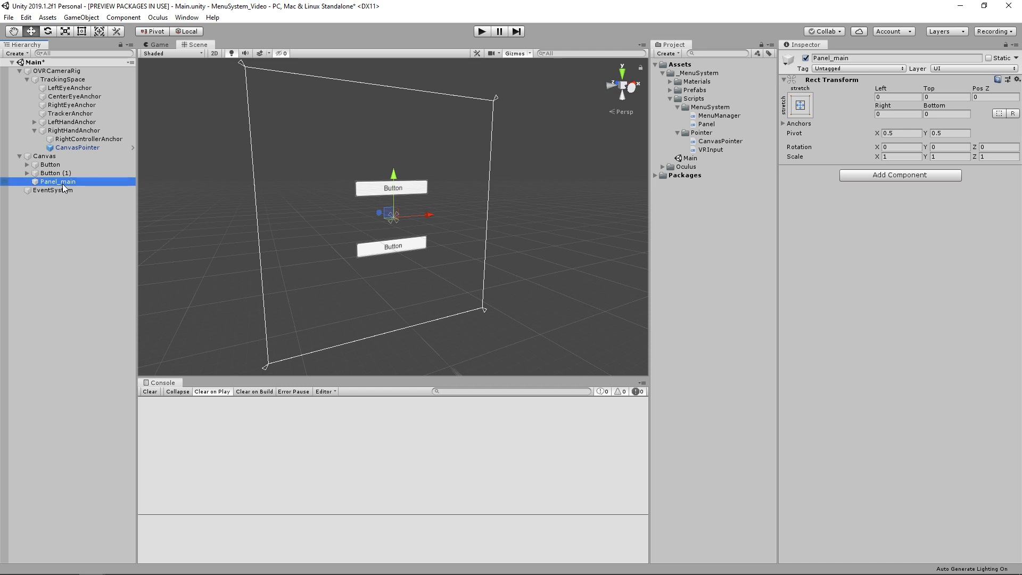
# Move Button and Button (1) into Panel_main
pyautogui.click(54, 173)
pyautogui.keyDown('shift'); pyautogui.click(52, 164); pyautogui.keyUp('shift')
pyautogui.moveTo(56, 176); pyautogui.dragTo(57, 181)
pyautogui.click(27, 165)
pyautogui.click(56, 165)
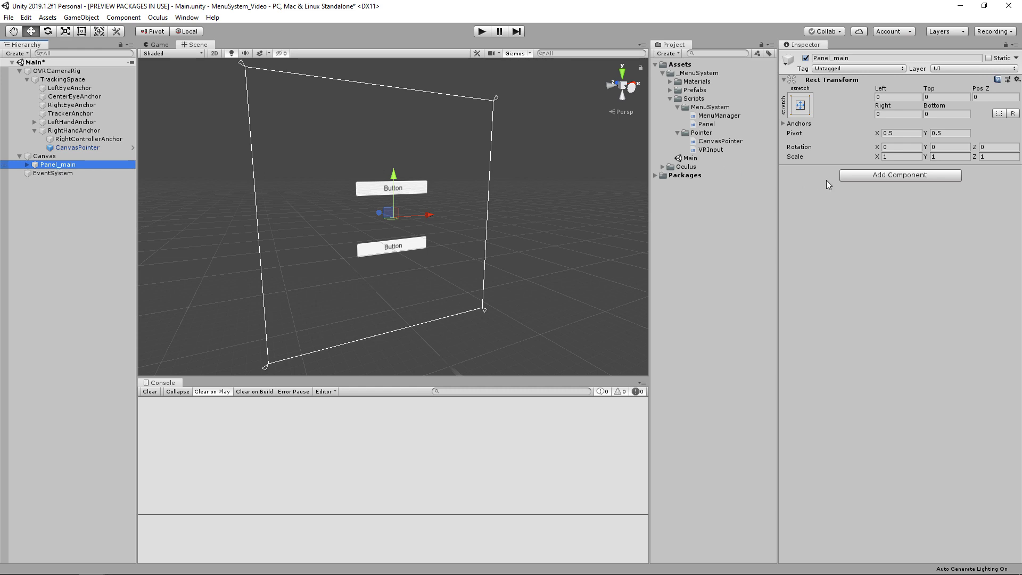
# Add Canvas and Graphic Raycaster components to Panel_main and test toggling its Canvas
pyautogui.click(867, 179)
pyautogui.write('canv')
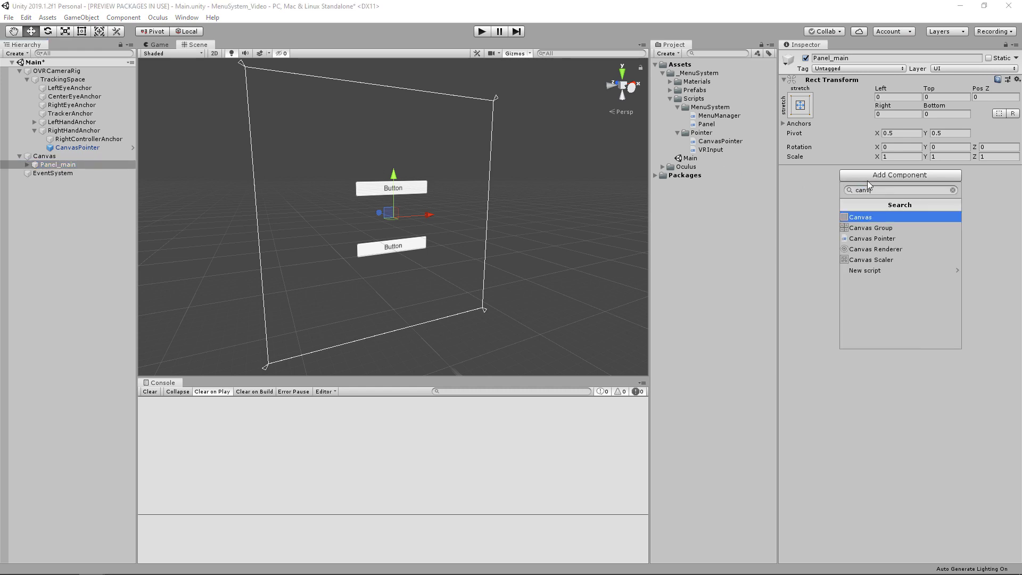
pyautogui.press('Return')
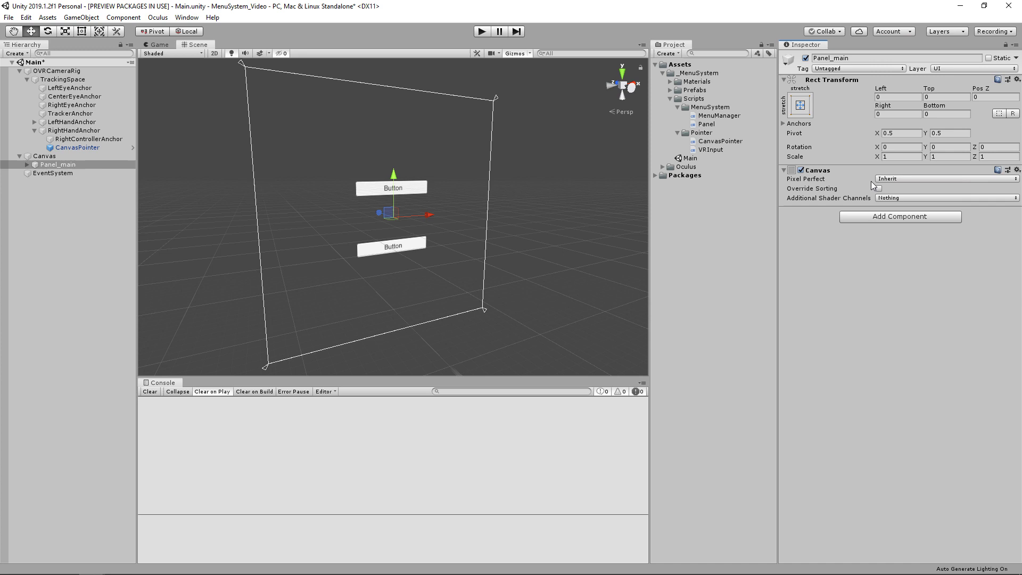
pyautogui.click(886, 217)
pyautogui.write('gra')
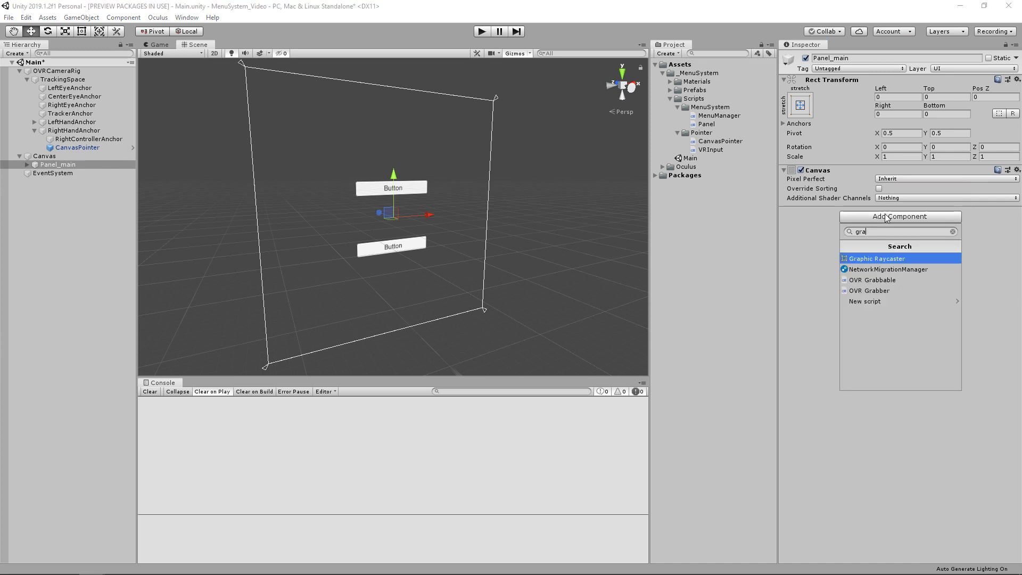
pyautogui.press('Return')
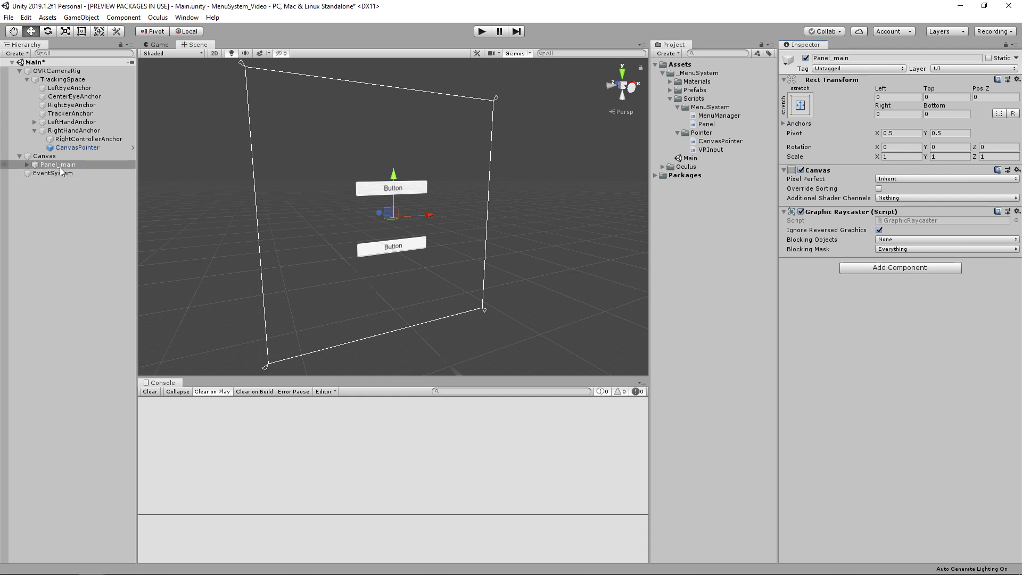
pyautogui.click(801, 170)
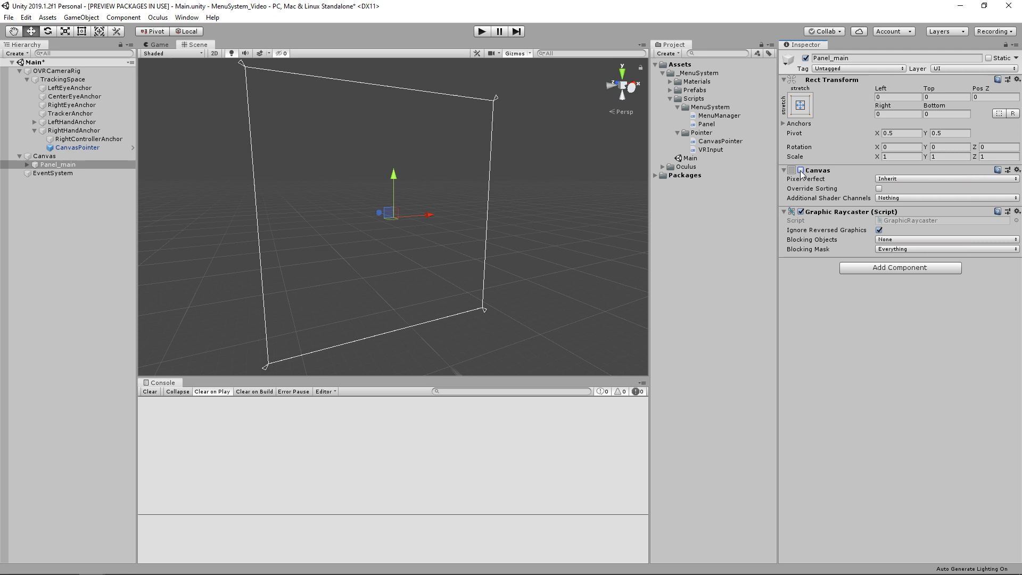
pyautogui.click(800, 170)
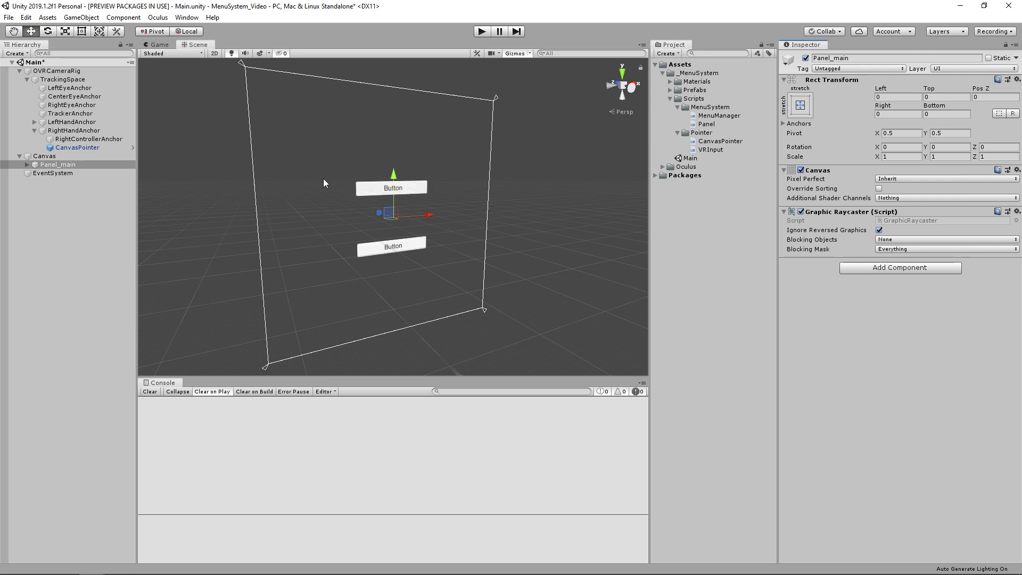
# Duplicate Panel_main and begin renaming the copy to Panel_options
pyautogui.click(73, 166)
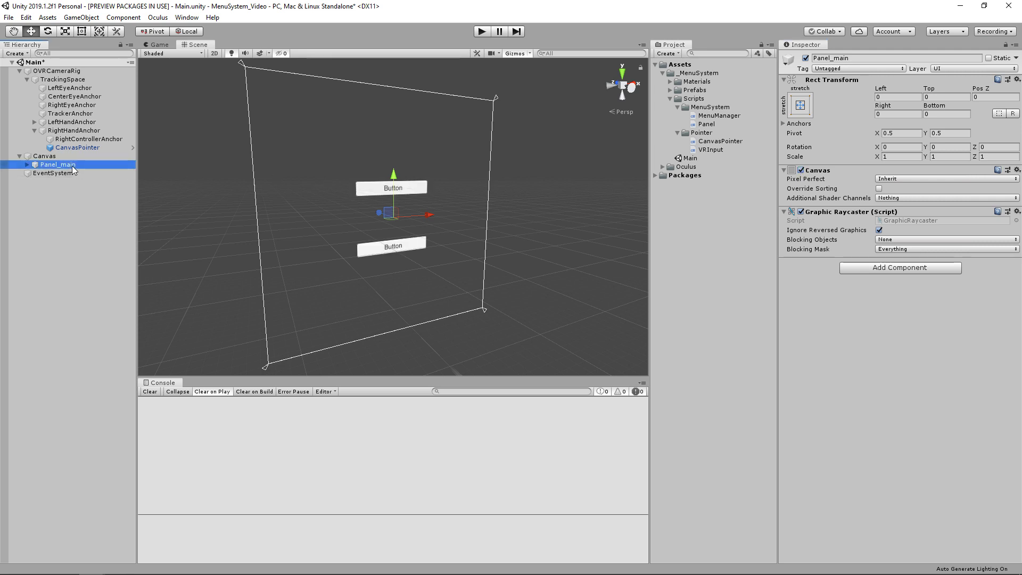
pyautogui.hotkey('ctrl', 'd')
pyautogui.press('F2')
pyautogui.press('End')
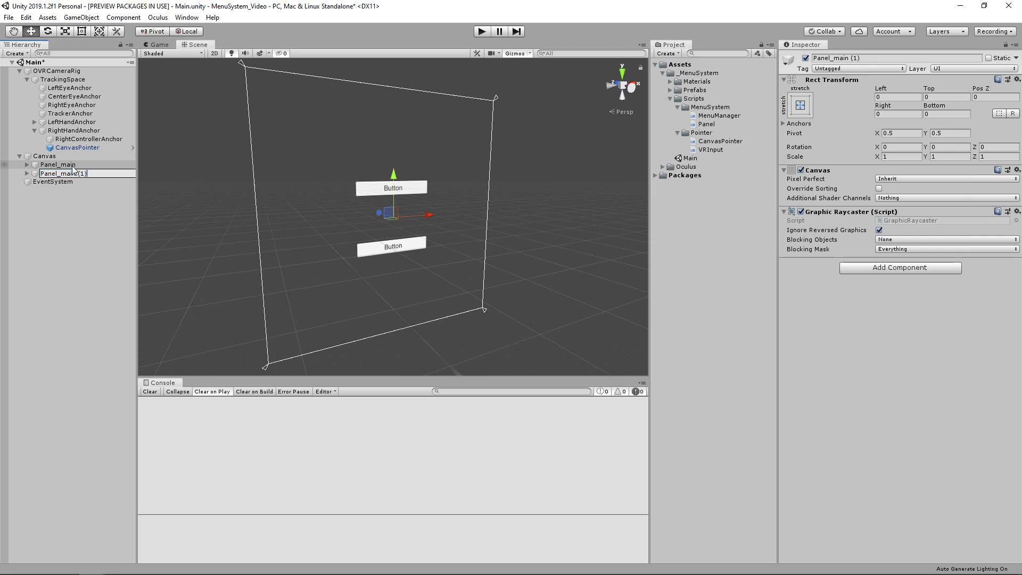
pyautogui.press('BackSpace')
pyautogui.press('BackSpace')
pyautogui.press('BackSpace')
pyautogui.press('BackSpace')
pyautogui.press('BackSpace')
pyautogui.press('BackSpace')
pyautogui.press('BackSpace')
pyautogui.press('BackSpace')
# Name the panel Panel_options, set Button (1)'s Y position to -120, and delete the top button
pyautogui.write('options')
pyautogui.press('Return')
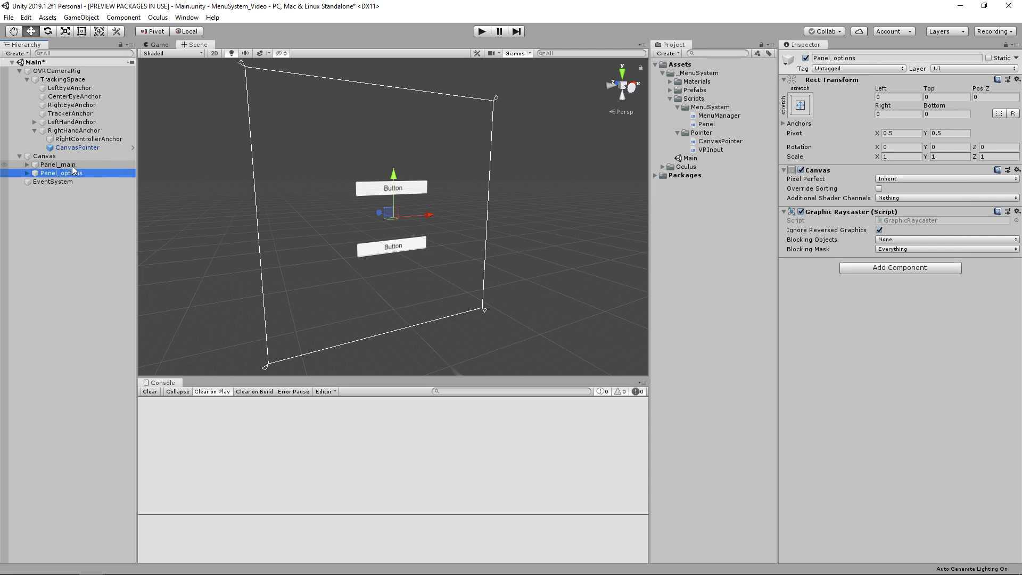
pyautogui.click(27, 173)
pyautogui.click(63, 191)
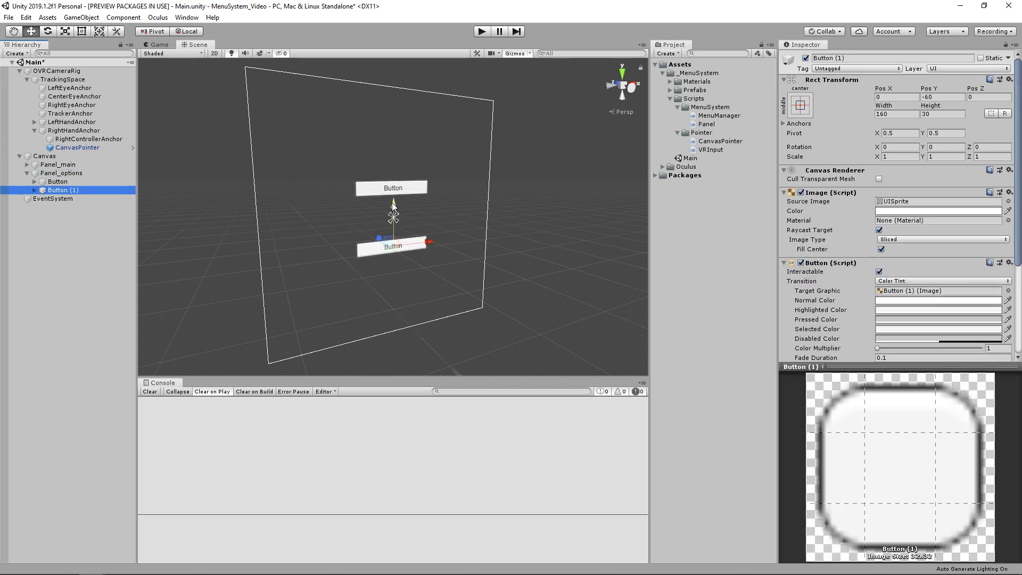
pyautogui.click(948, 96)
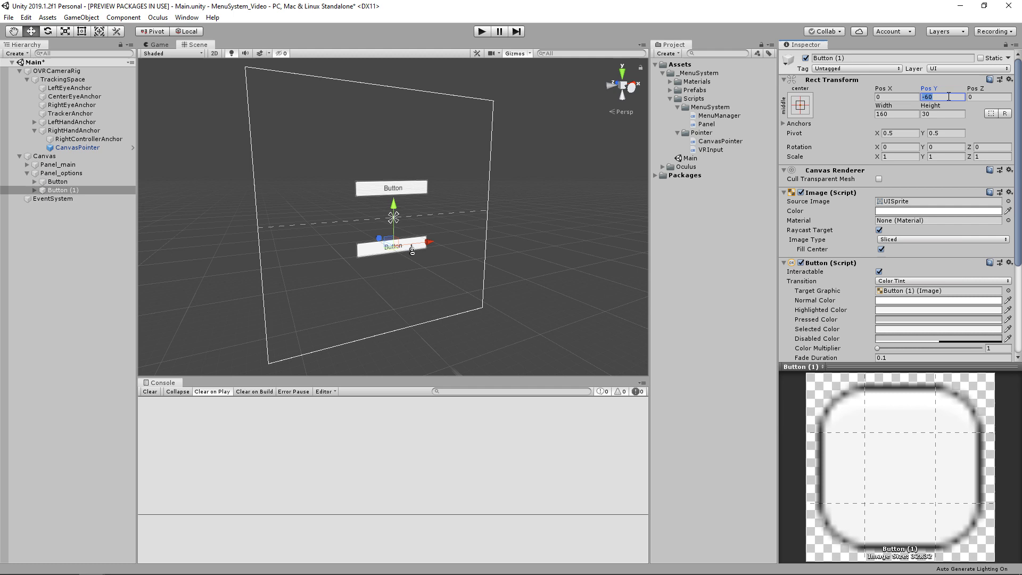
pyautogui.write('-120')
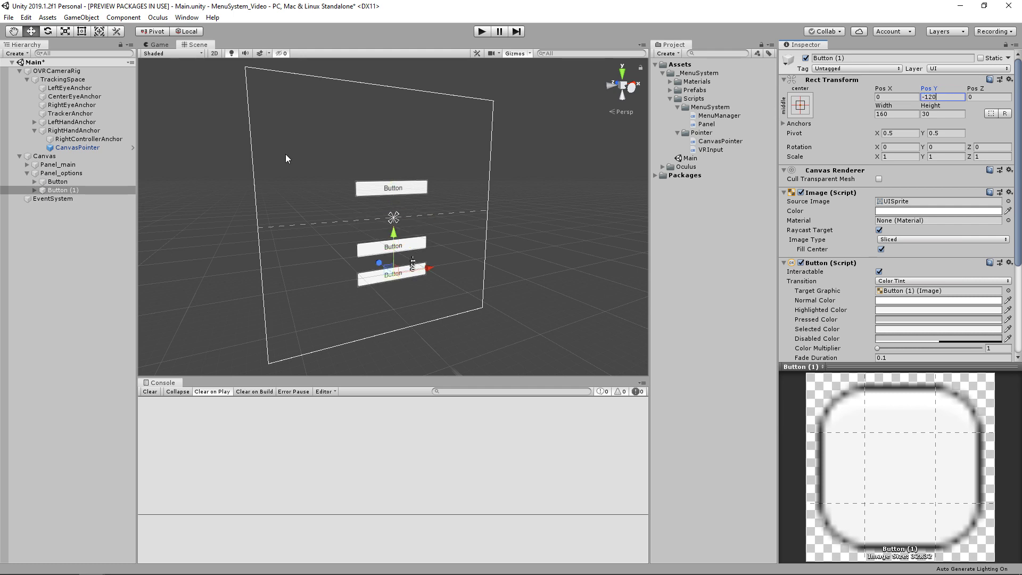
pyautogui.click(94, 181)
pyautogui.press('Delete')
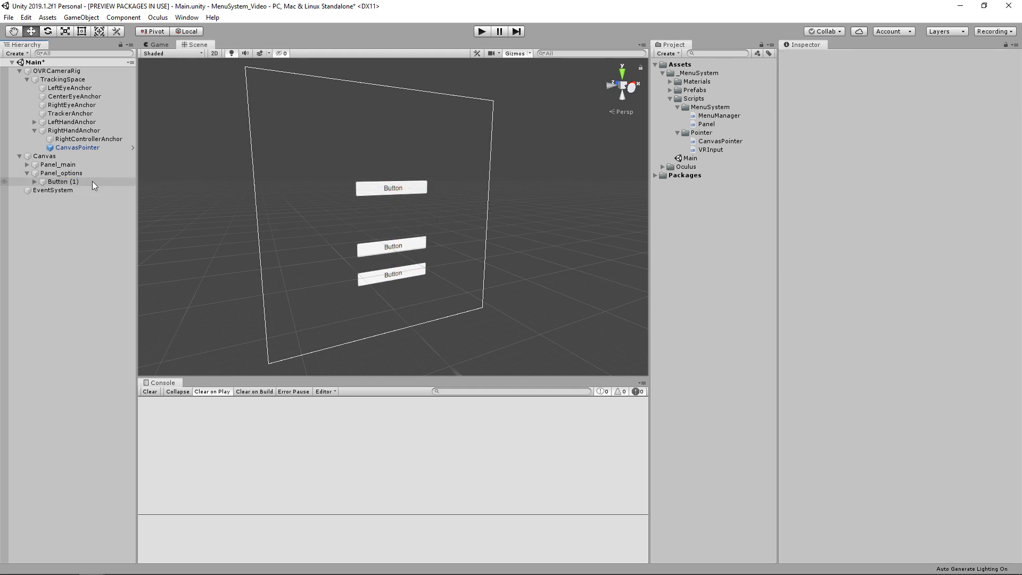
# Add a centred, white Text child to Panel_options reading 'Options'
pyautogui.rightClick(66, 174)
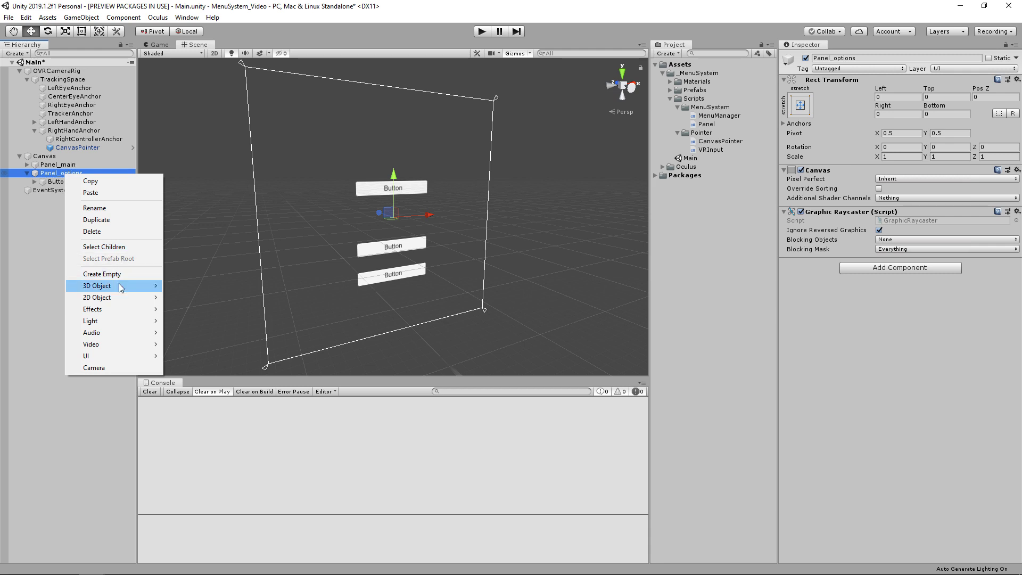
pyautogui.moveTo(85, 356)
pyautogui.click(196, 359)
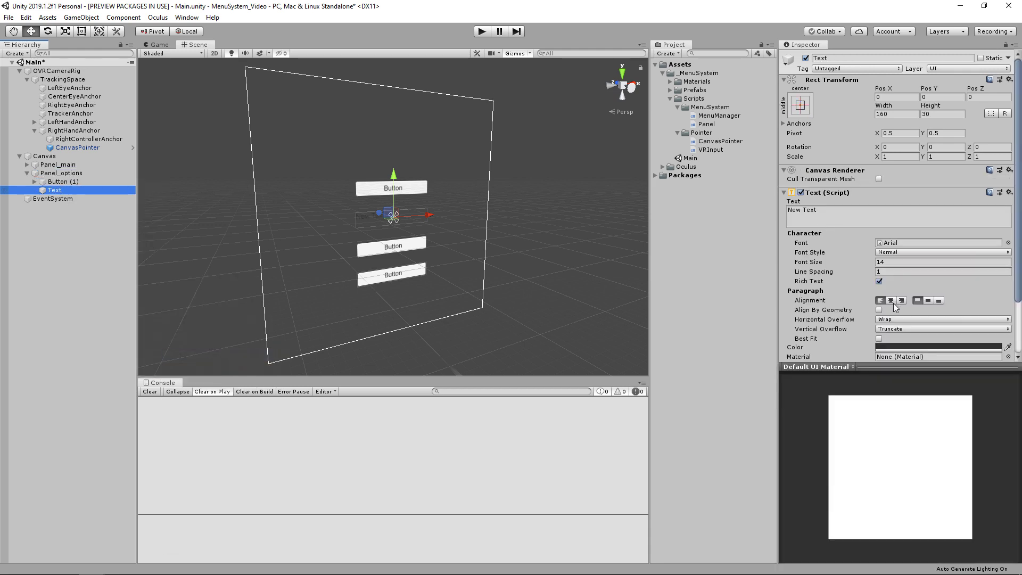
pyautogui.click(891, 301)
pyautogui.click(918, 347)
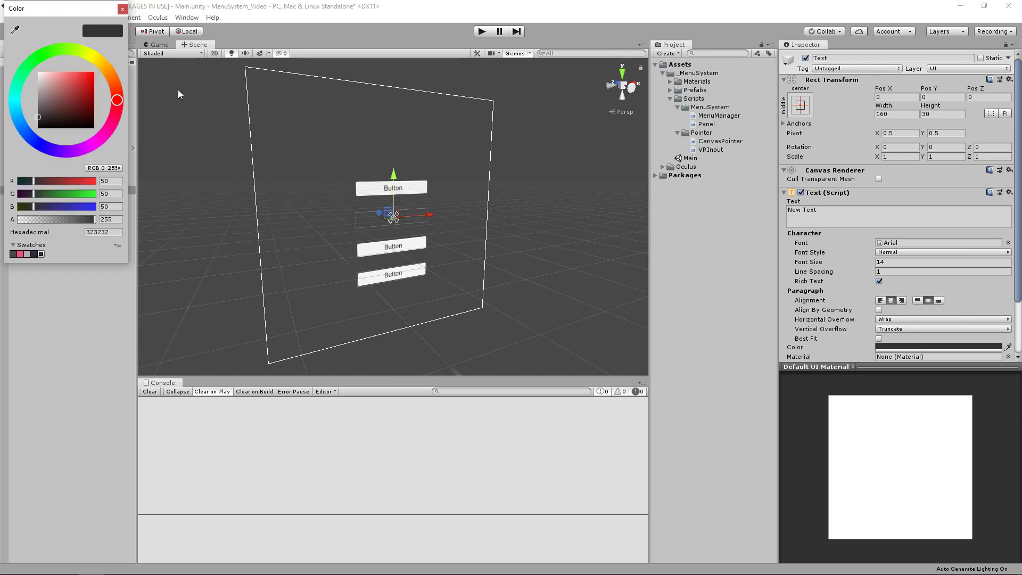
pyautogui.click(38, 72)
pyautogui.click(122, 9)
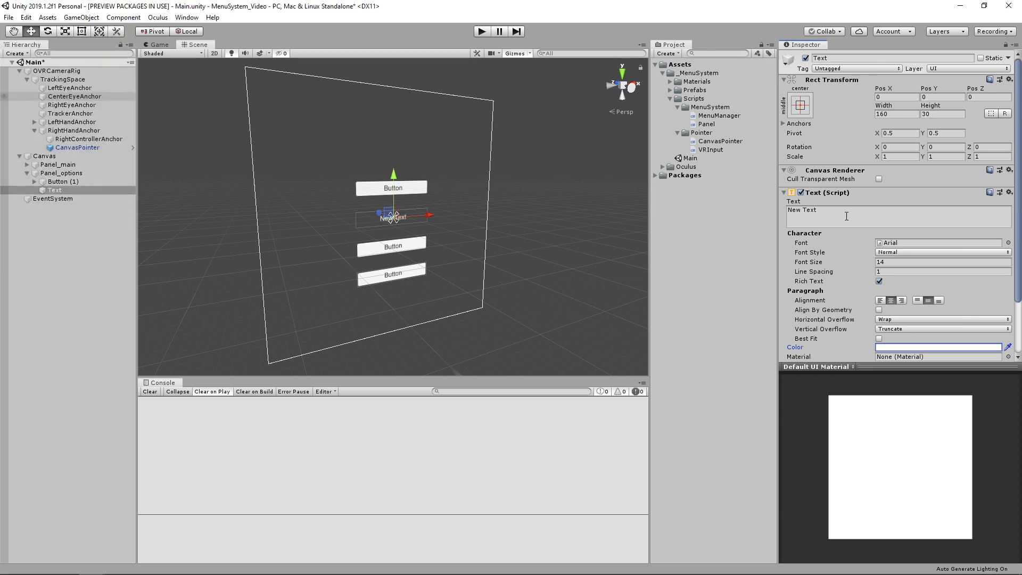
pyautogui.click(876, 215)
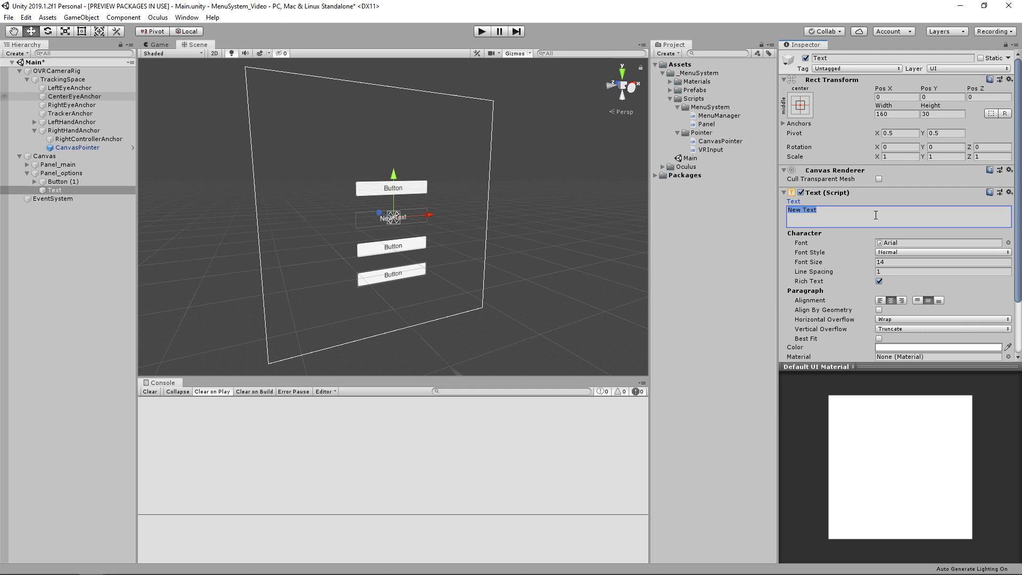
pyautogui.write('Options')
pyautogui.click(27, 173)
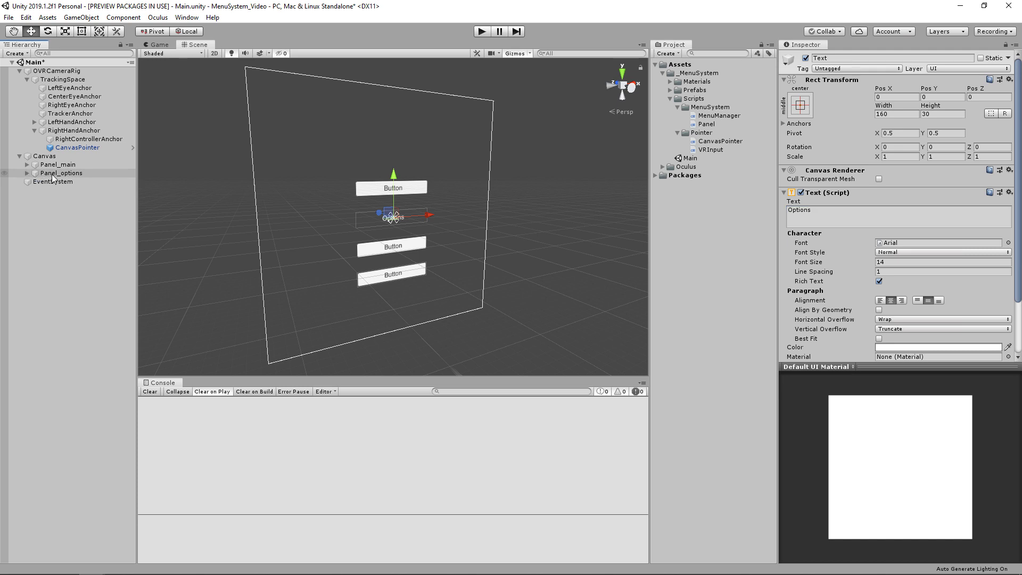
# Disable Panel_main's canvas and keep Panel_options' canvas enabled
pyautogui.click(53, 174)
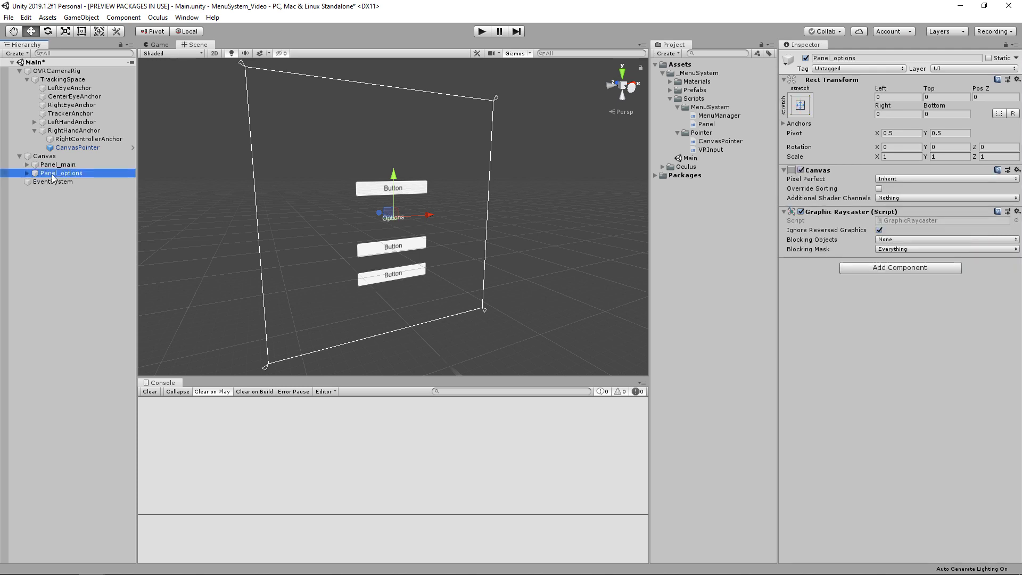
pyautogui.click(801, 170)
pyautogui.click(123, 166)
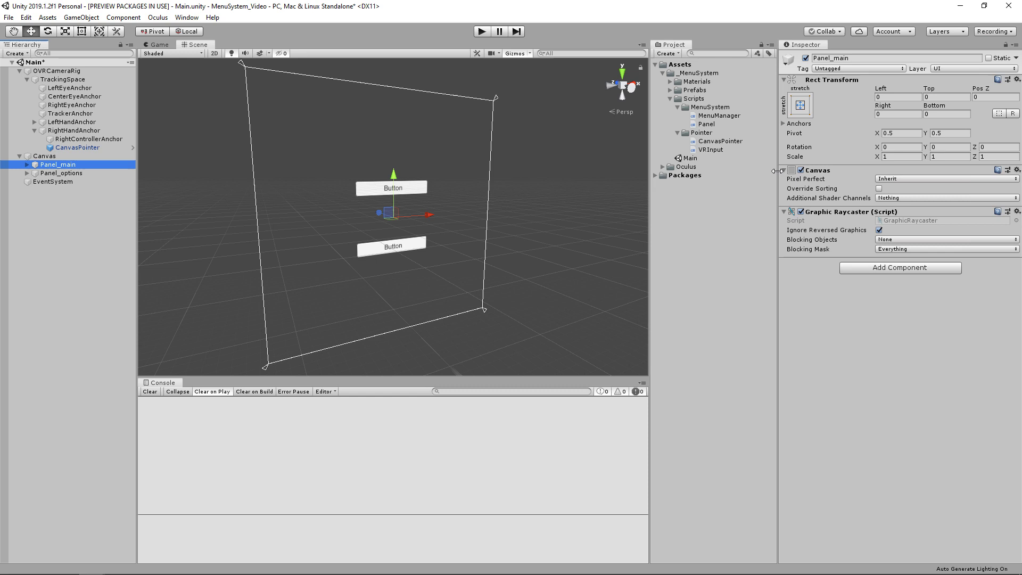
pyautogui.click(801, 168)
pyautogui.click(802, 168)
pyautogui.click(59, 172)
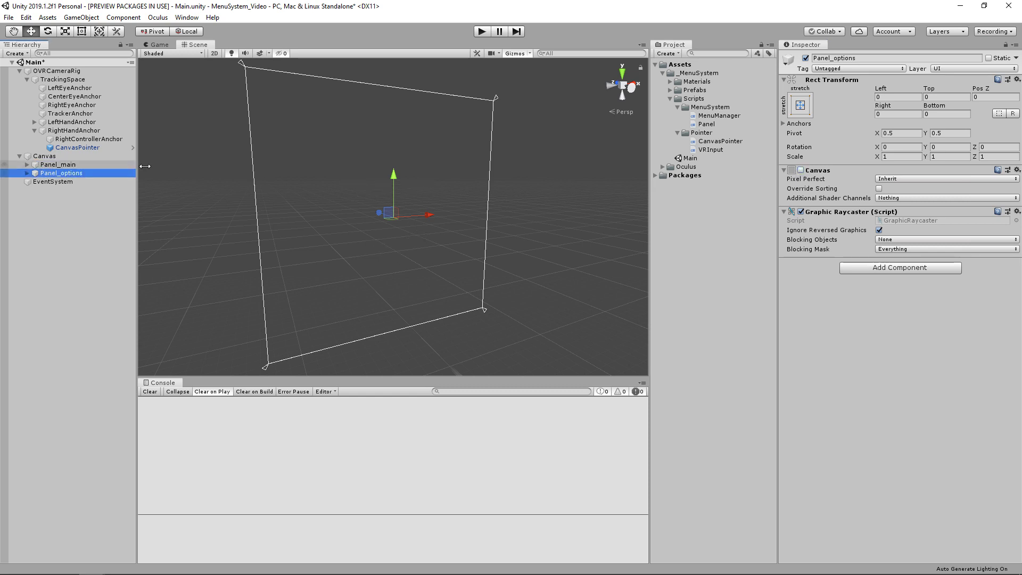
pyautogui.click(801, 171)
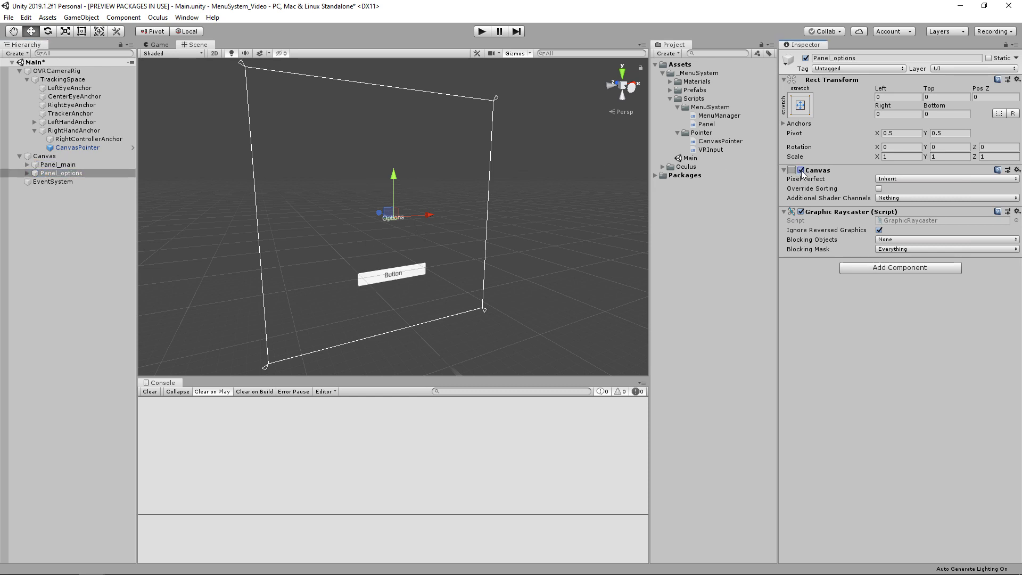
# Add a Canvas Group component to Panel_options and test its Alpha
pyautogui.click(869, 268)
pyautogui.write('can')
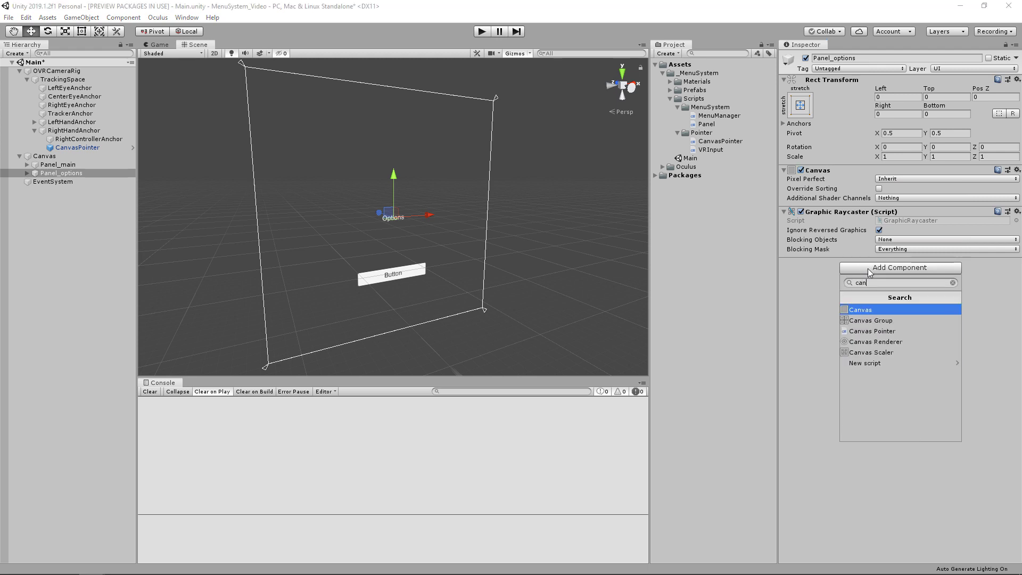
pyautogui.press('Down')
pyautogui.press('Return')
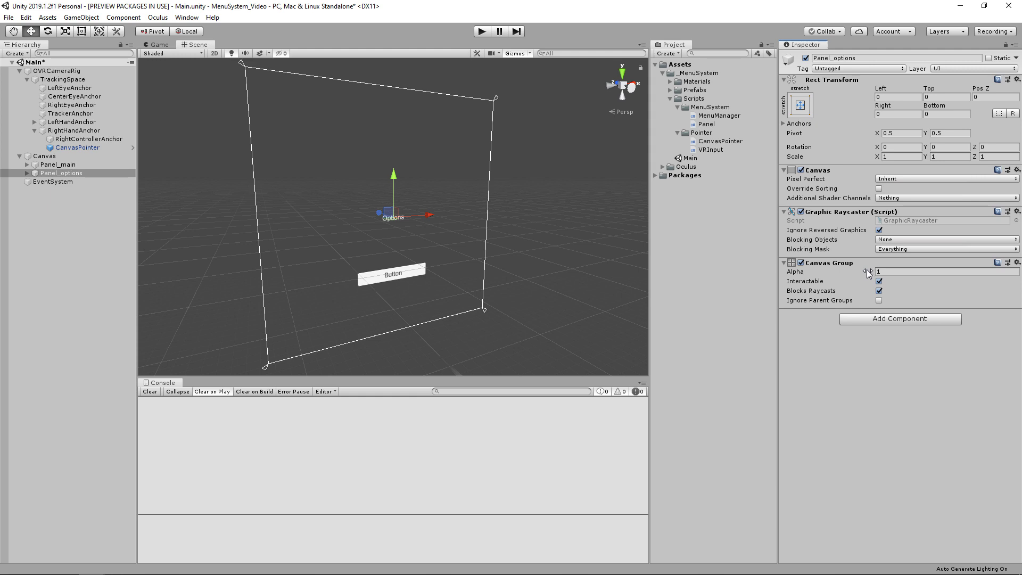
pyautogui.moveTo(866, 269)
pyautogui.mouseDown()
pyautogui.moveTo(814, 270)
pyautogui.moveTo(852, 271)
pyautogui.mouseUp()
# Attach the Panel script to both Panel_main and Panel_options
pyautogui.click(85, 167)
pyautogui.keyDown('ctrl'); pyautogui.click(84, 177); pyautogui.keyUp('ctrl')
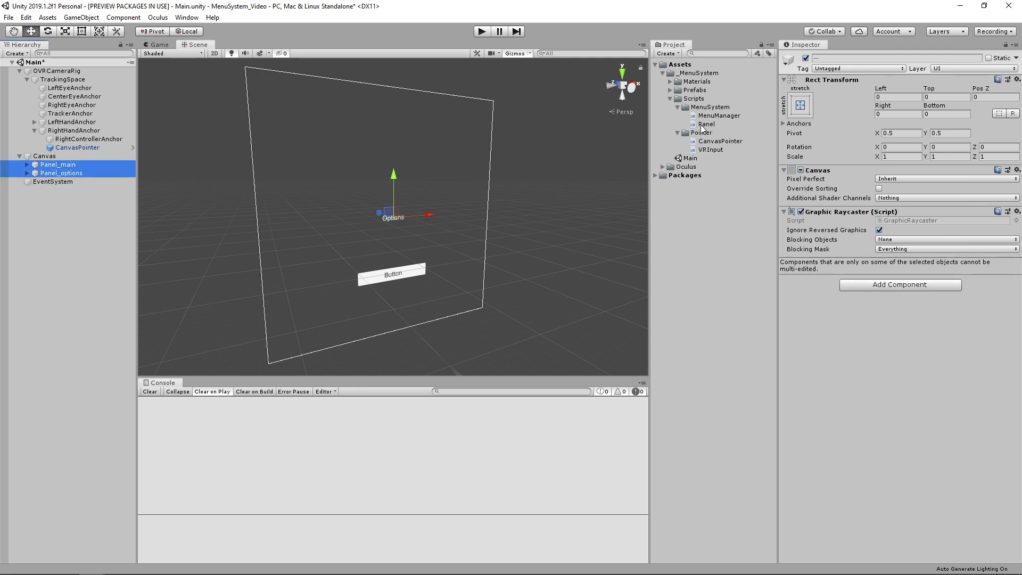
pyautogui.moveTo(704, 125); pyautogui.dragTo(851, 330)
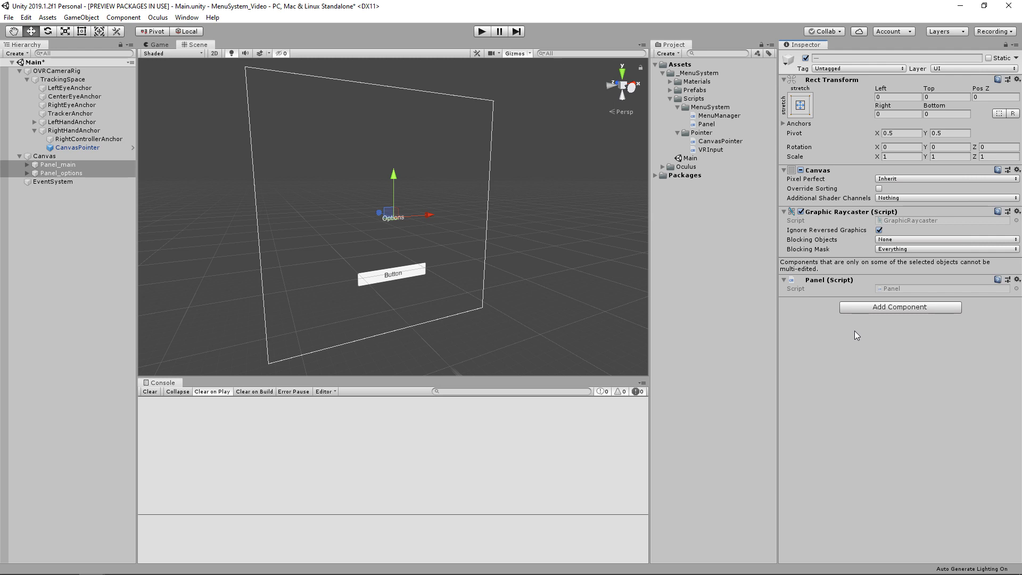
# Re-enable Panel_main's canvas and open the Panel script for editing
pyautogui.click(79, 167)
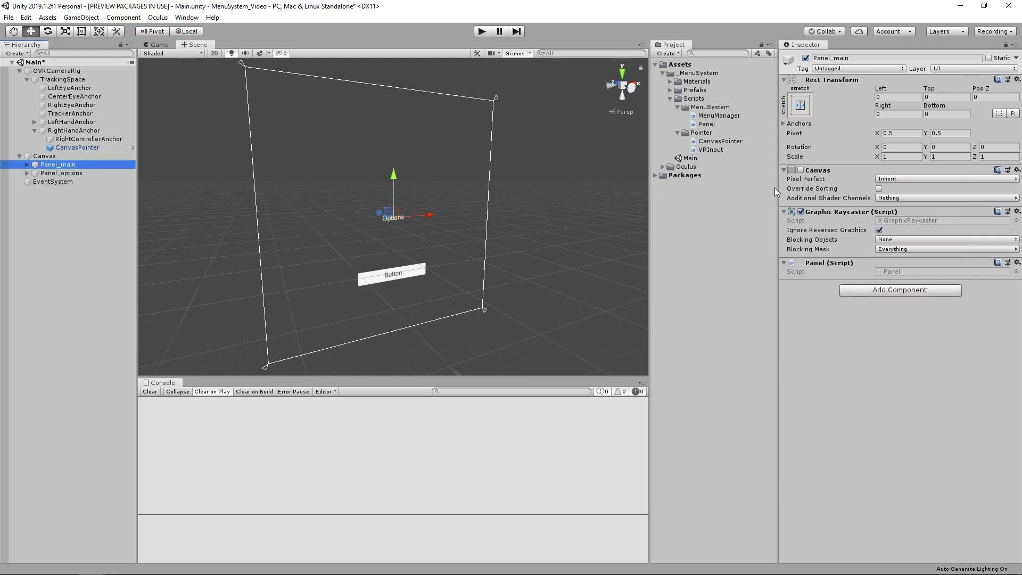
pyautogui.click(800, 170)
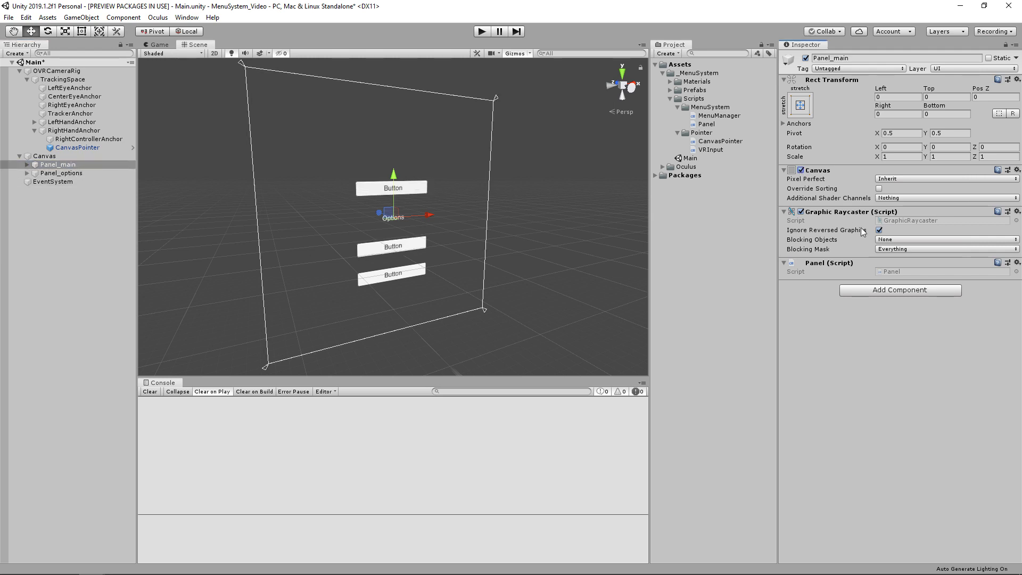
pyautogui.doubleClick(710, 124)
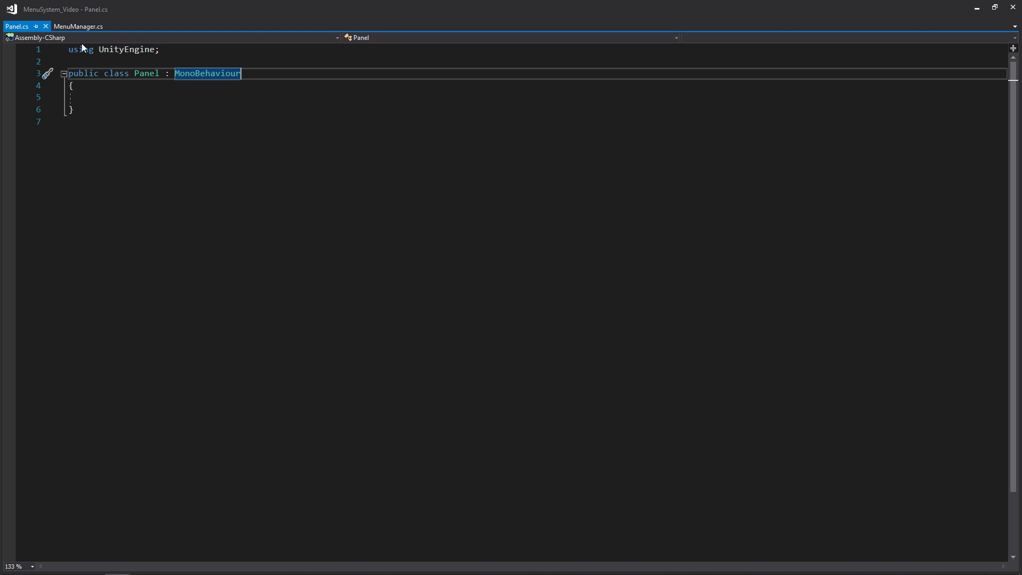
# Declare private Canvas canvas = null; in the Panel class and save
pyautogui.click(140, 98)
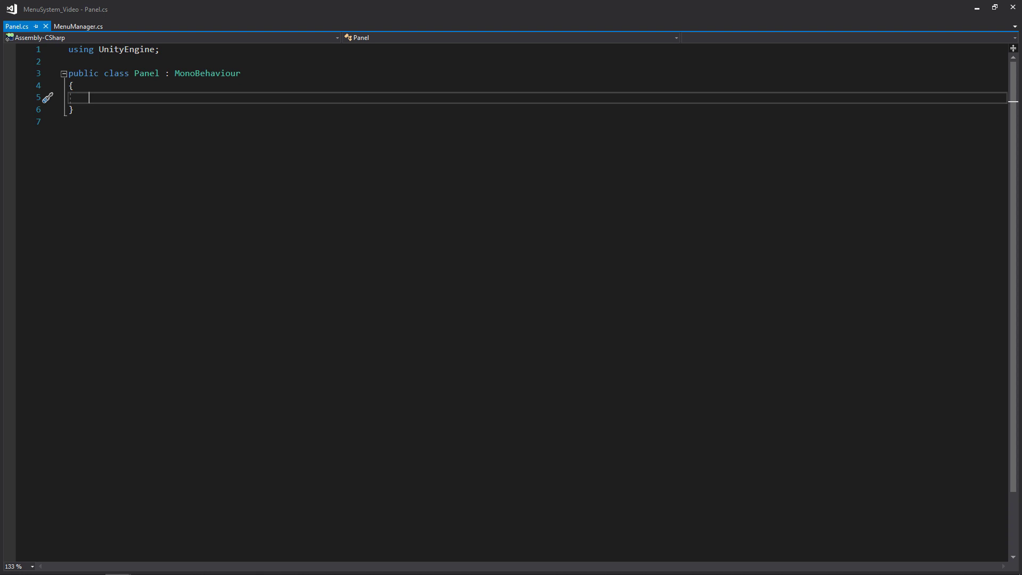
pyautogui.write('private Canvas ')
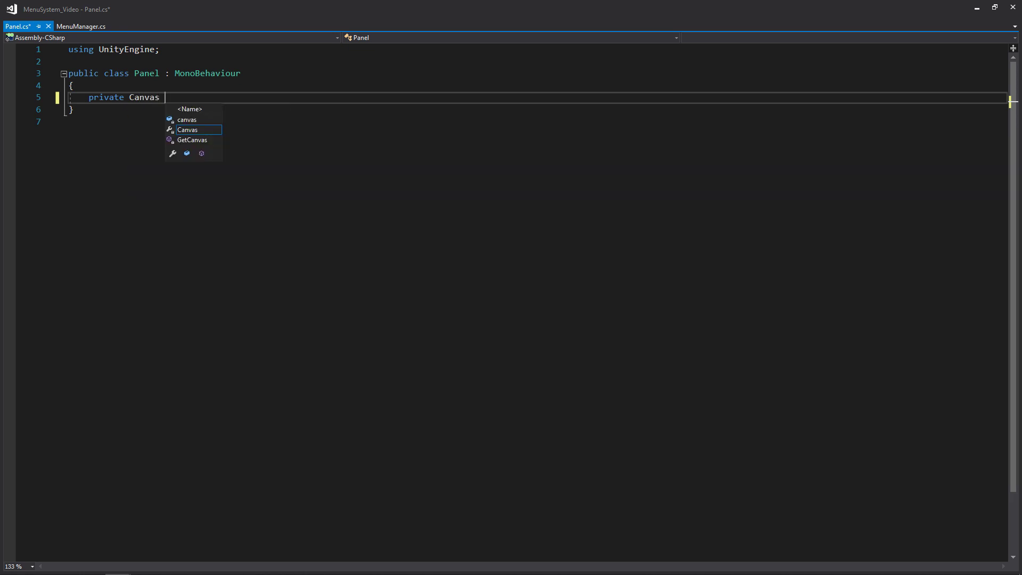
pyautogui.write('canvas = null;')
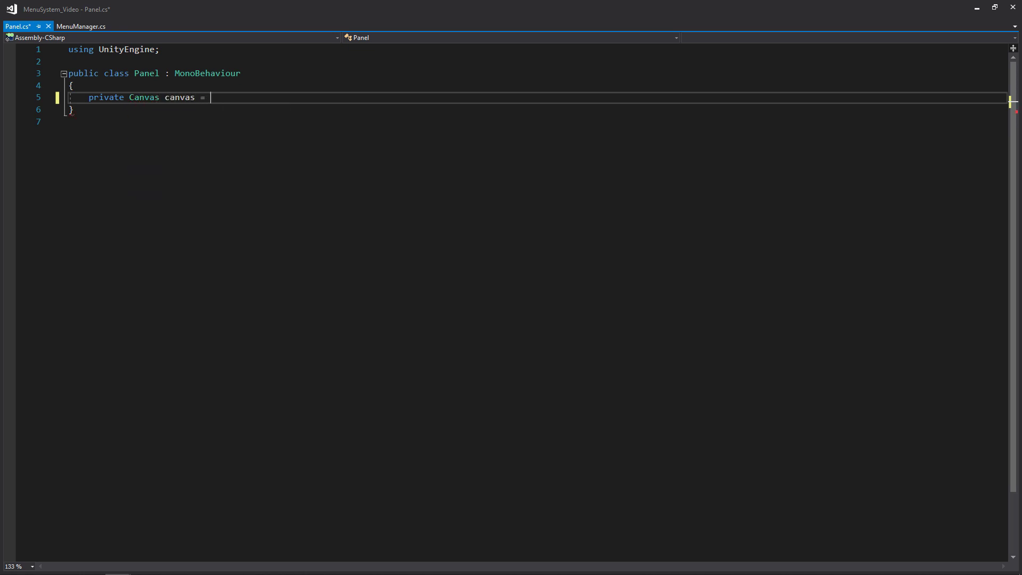
pyautogui.hotkey('ctrl', 's')
# Add private MenuManager menuManager = null;, save, and begin a private void method
pyautogui.press('Return')
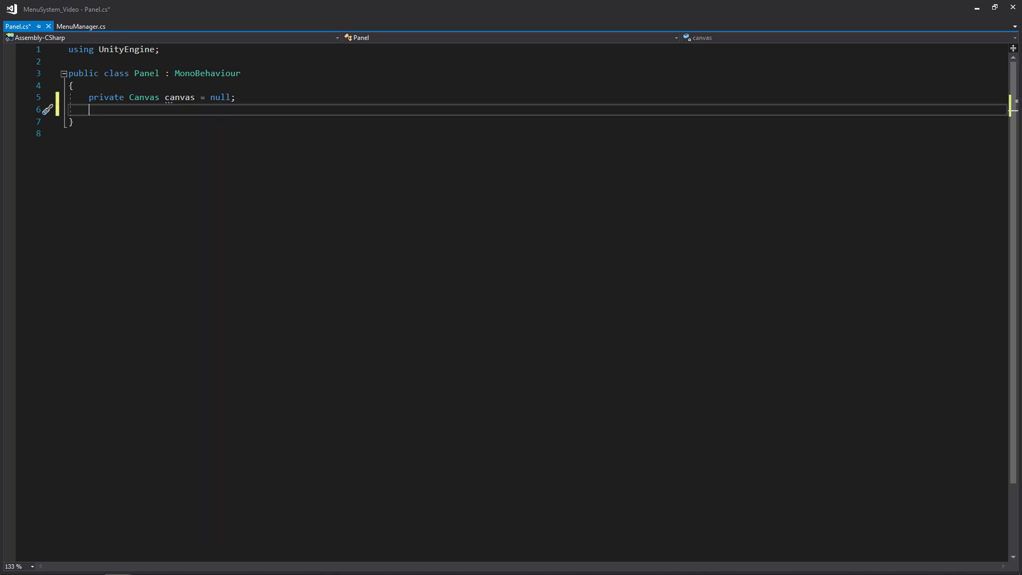
pyautogui.write('private Menu')
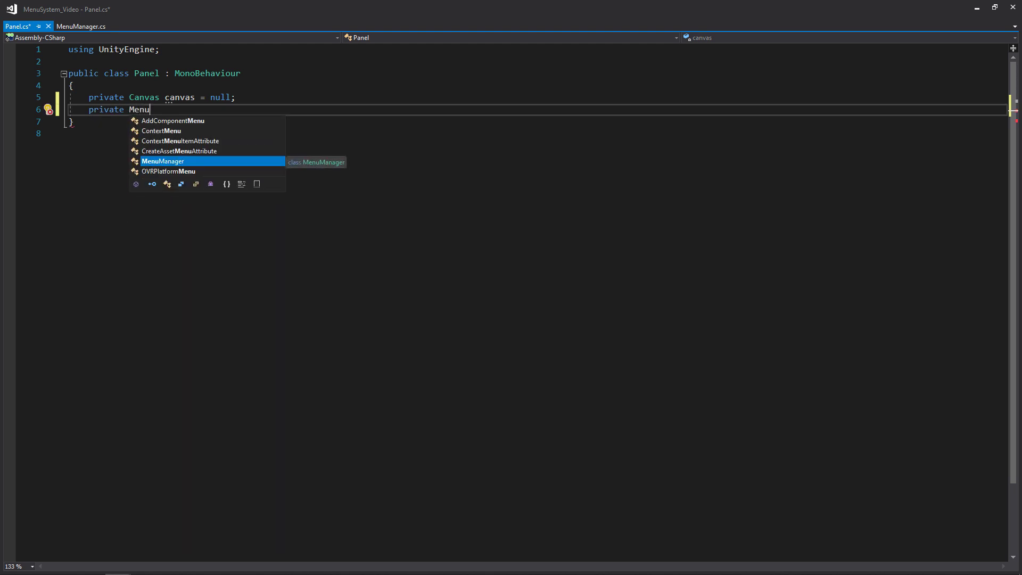
pyautogui.press('Tab')
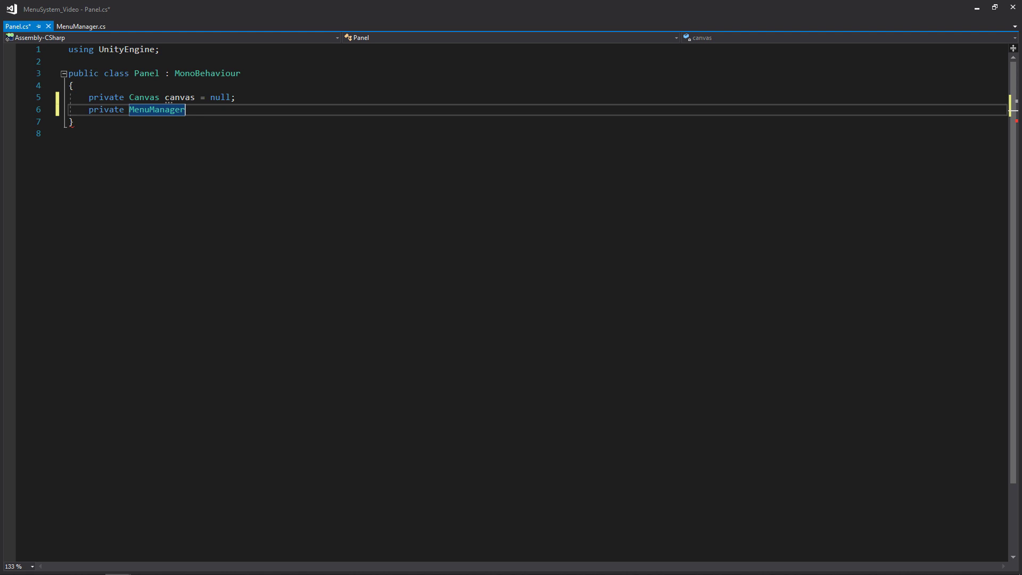
pyautogui.write('menu')
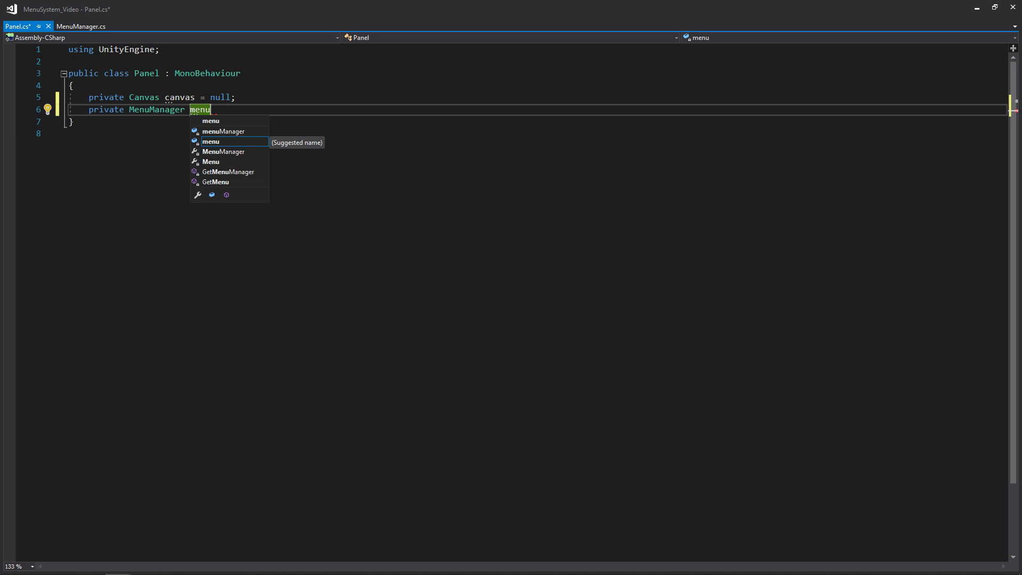
pyautogui.press('Up')
pyautogui.press('Tab')
pyautogui.write('= null;')
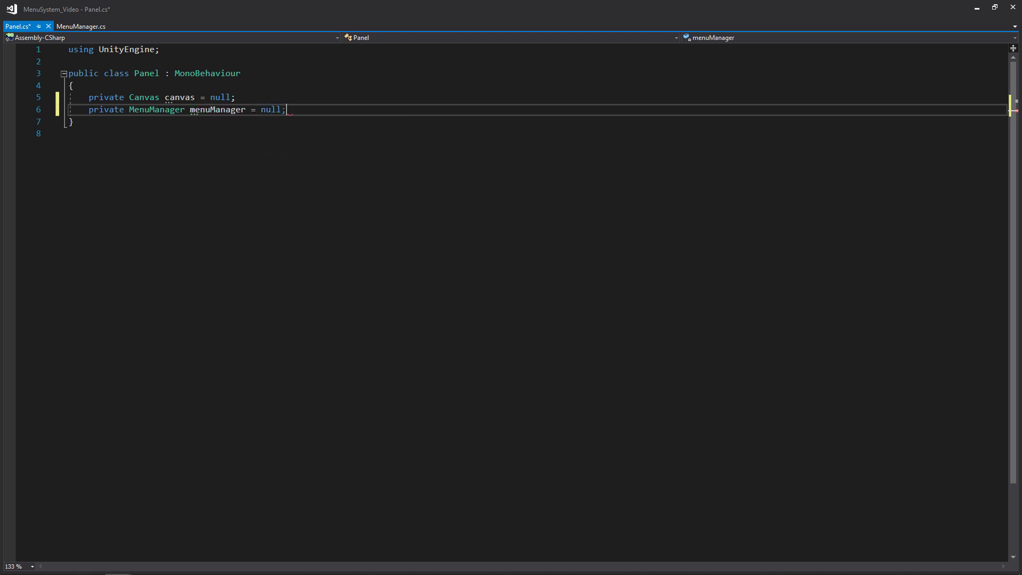
pyautogui.hotkey('ctrl', 's')
pyautogui.press('Return')
pyautogui.press('Return')
pyautogui.write('private void')
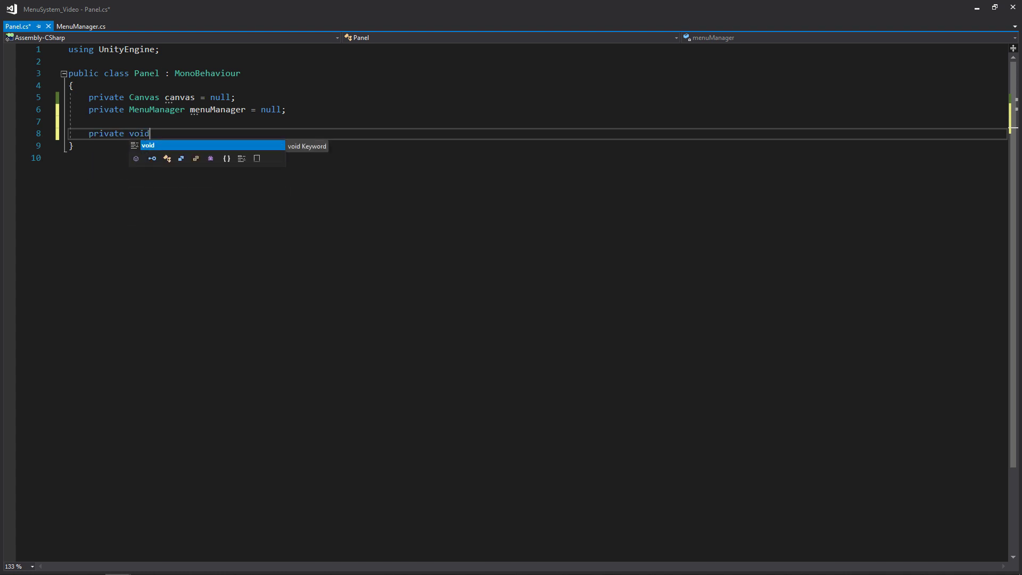
# Insert an empty Awake method in Panel.cs
pyautogui.press('Escape')
pyautogui.write('A')
pyautogui.press('Return')
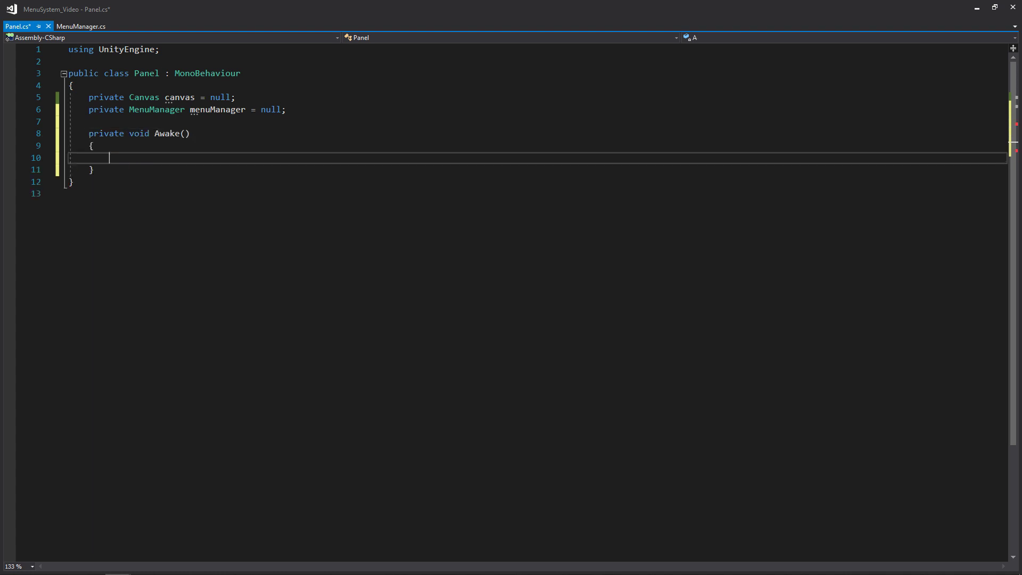
pyautogui.press('Down')
pyautogui.press('Return')
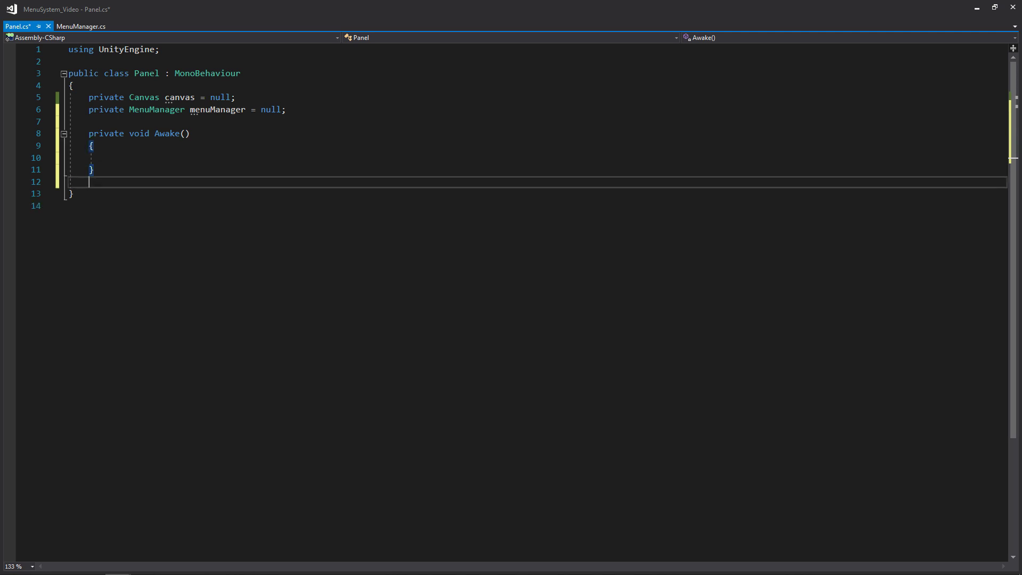
pyautogui.press('Return')
# Write public void Setup(MenuManager menuManager) assigning this.menuManager = menuManager, and save
pyautogui.write('public void Setup')
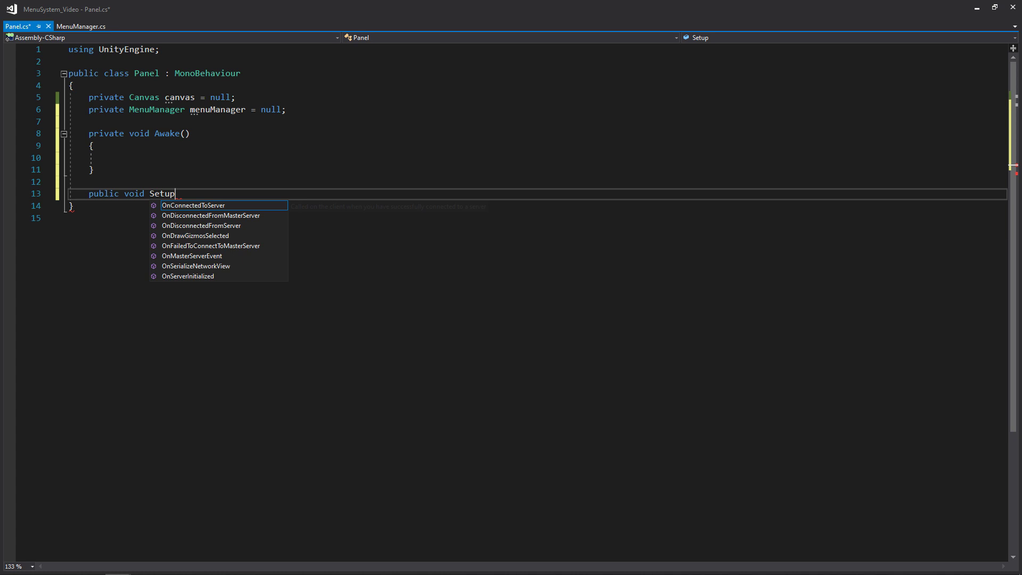
pyautogui.write('(')
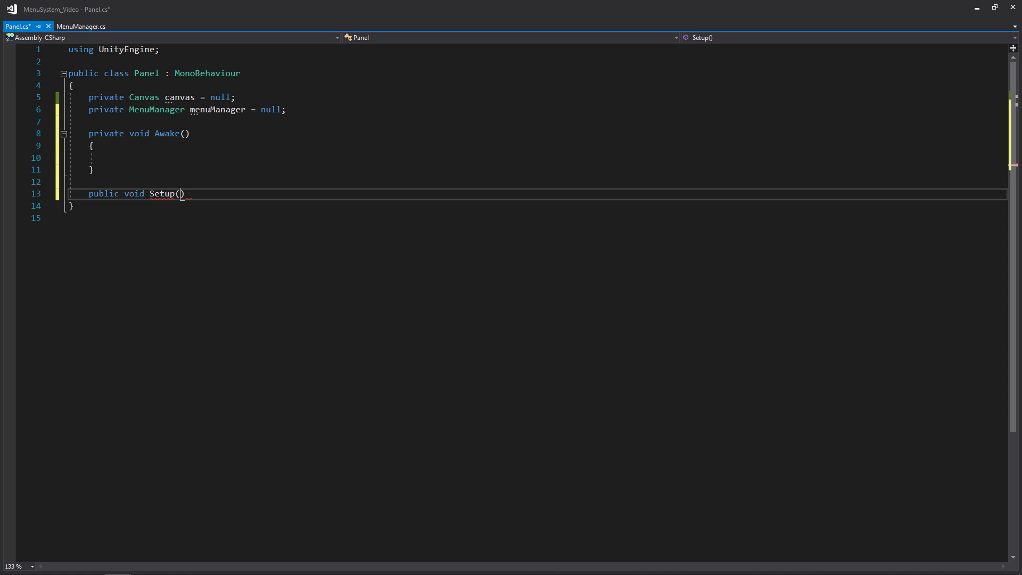
pyautogui.write('MenuManager me')
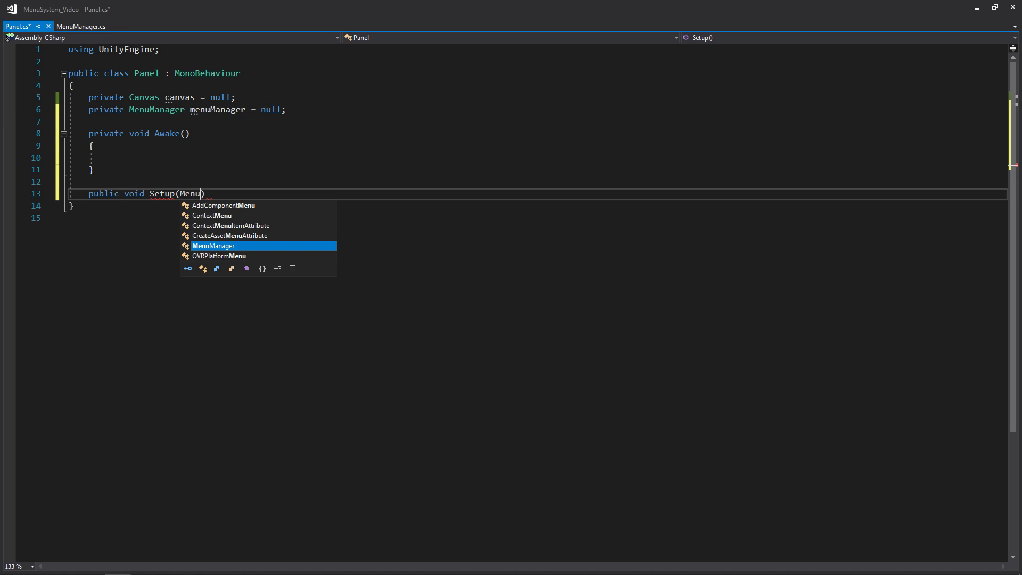
pyautogui.write('nuManager menu')
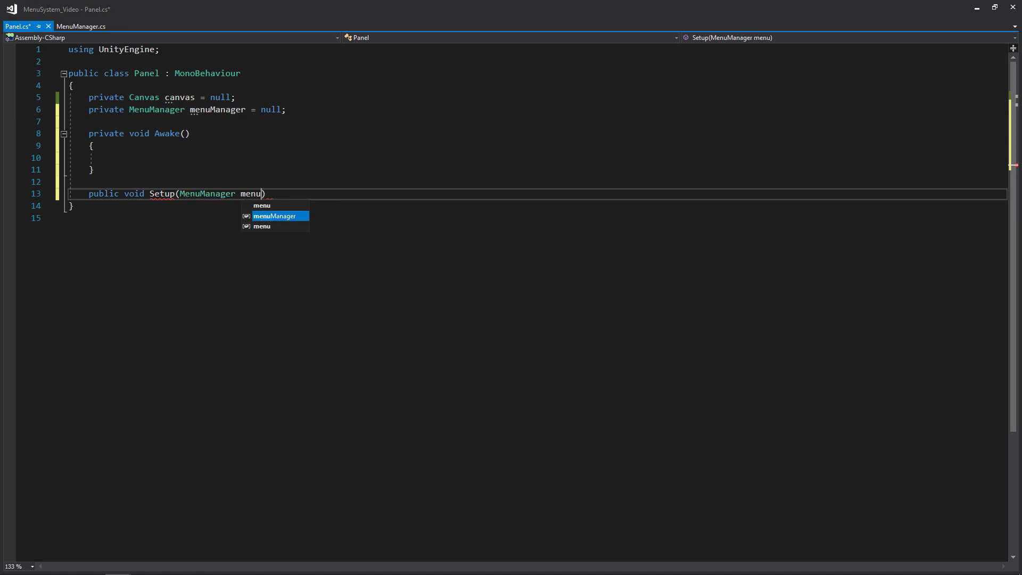
pyautogui.press('Tab')
pyautogui.press('Return')
pyautogui.write('{')
pyautogui.press('Return')
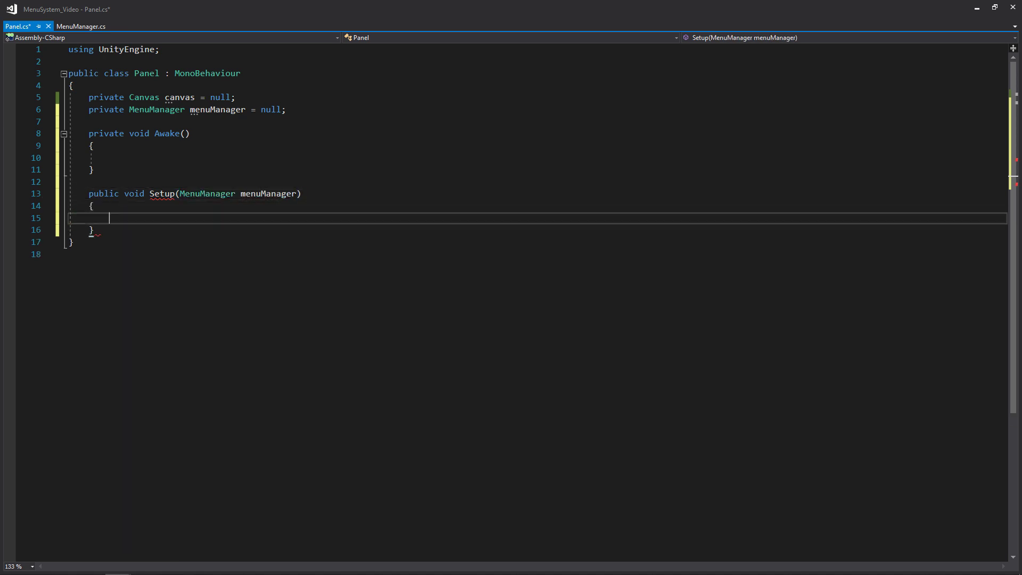
pyautogui.write('this.me')
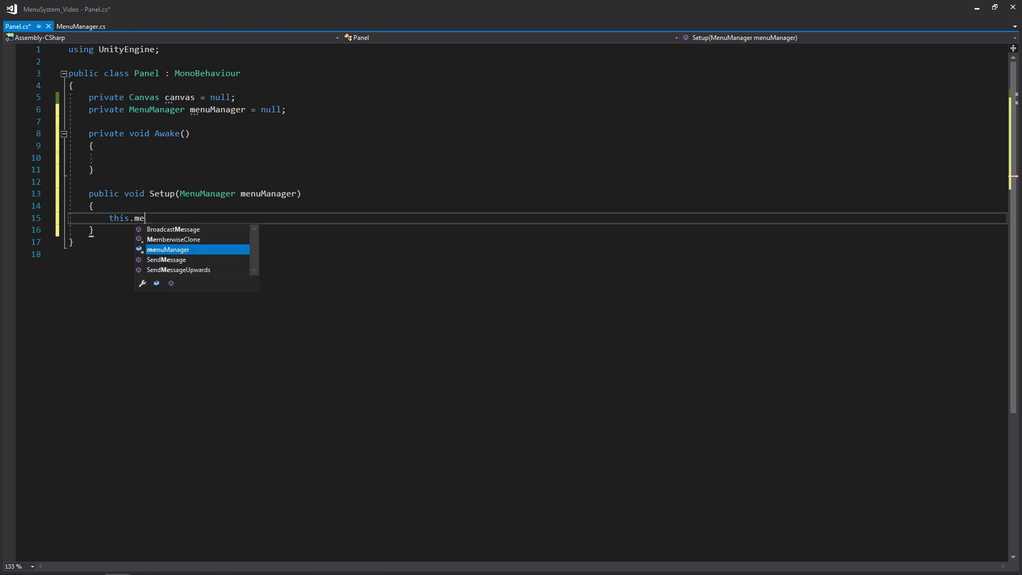
pyautogui.write('nu')
pyautogui.press('Tab')
pyautogui.write('= menu')
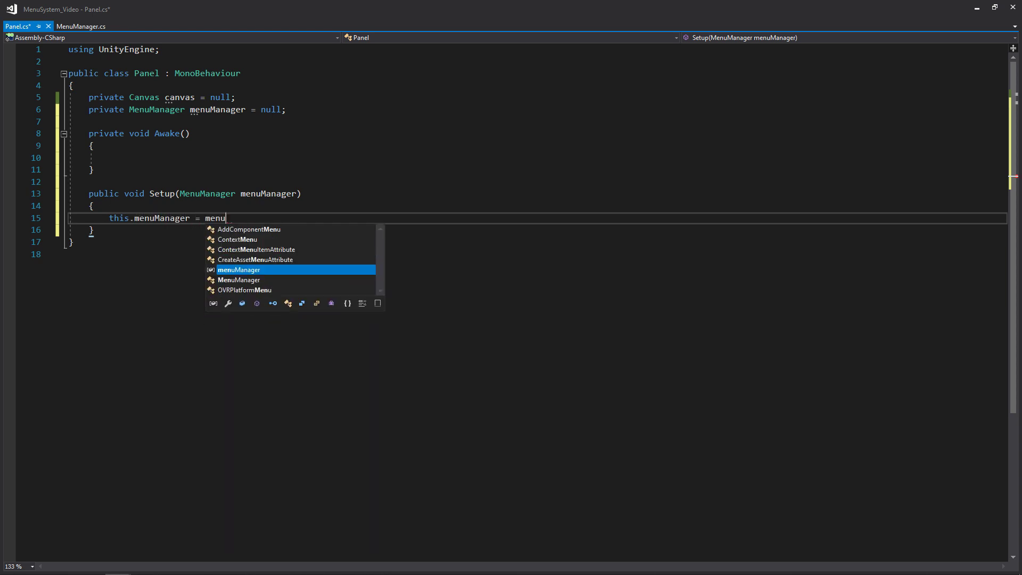
pyautogui.press('Tab')
pyautogui.write(';')
pyautogui.hotkey('ctrl', 's')
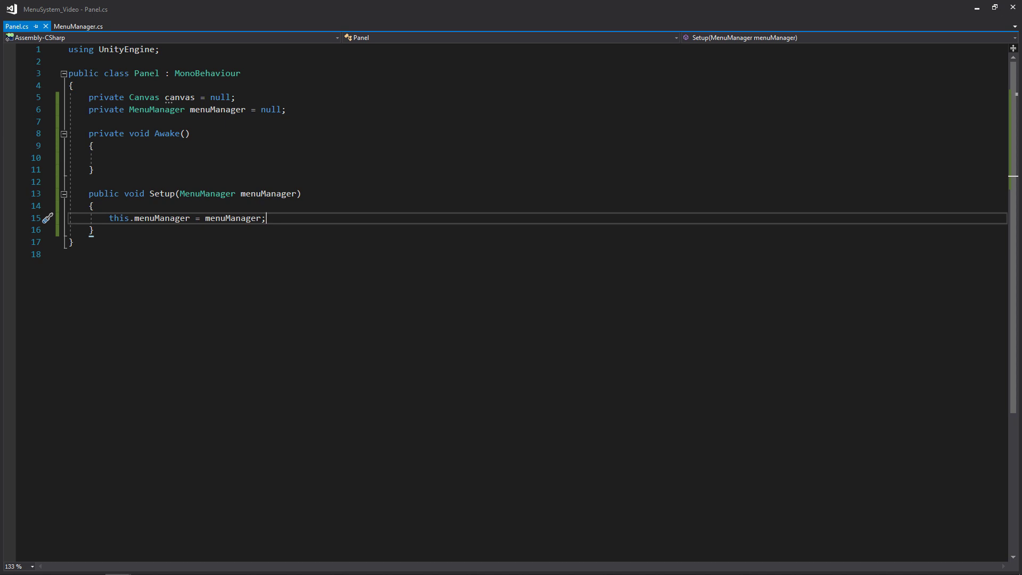
# Add an empty public void Show() method below Setup
pyautogui.press('Return')
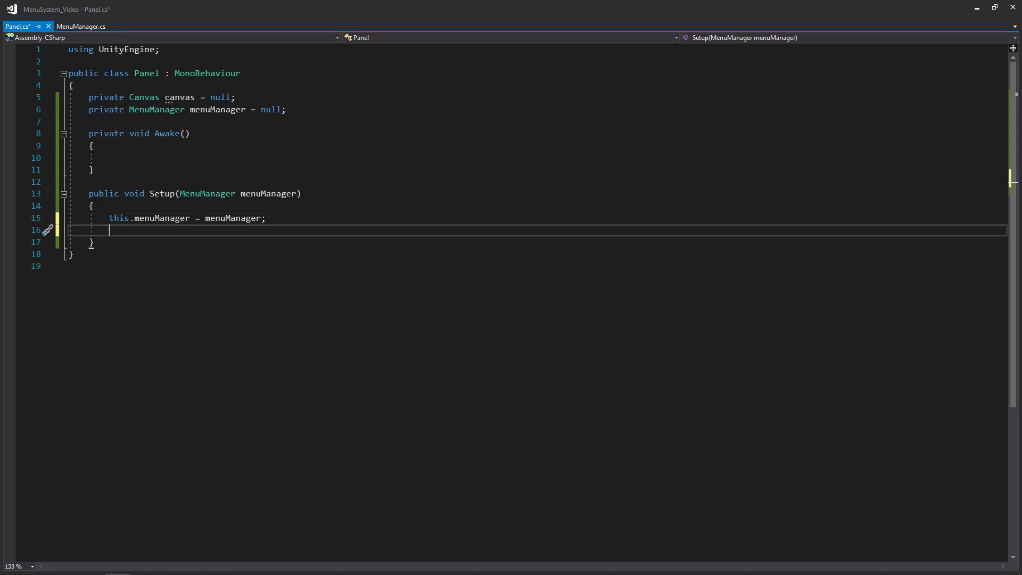
pyautogui.press('Down')
pyautogui.press('Return')
pyautogui.press('Return')
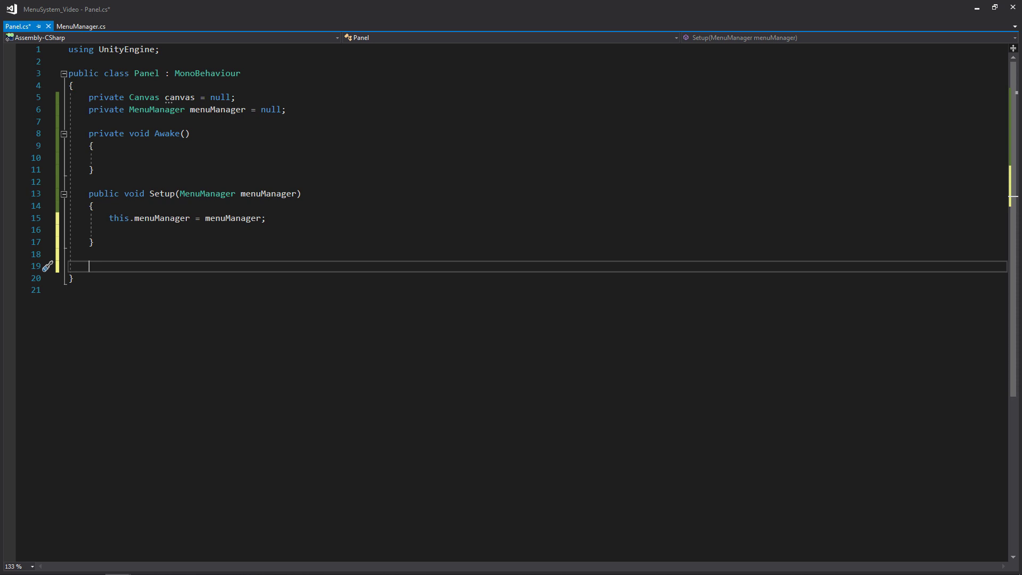
pyautogui.write('public void Show()')
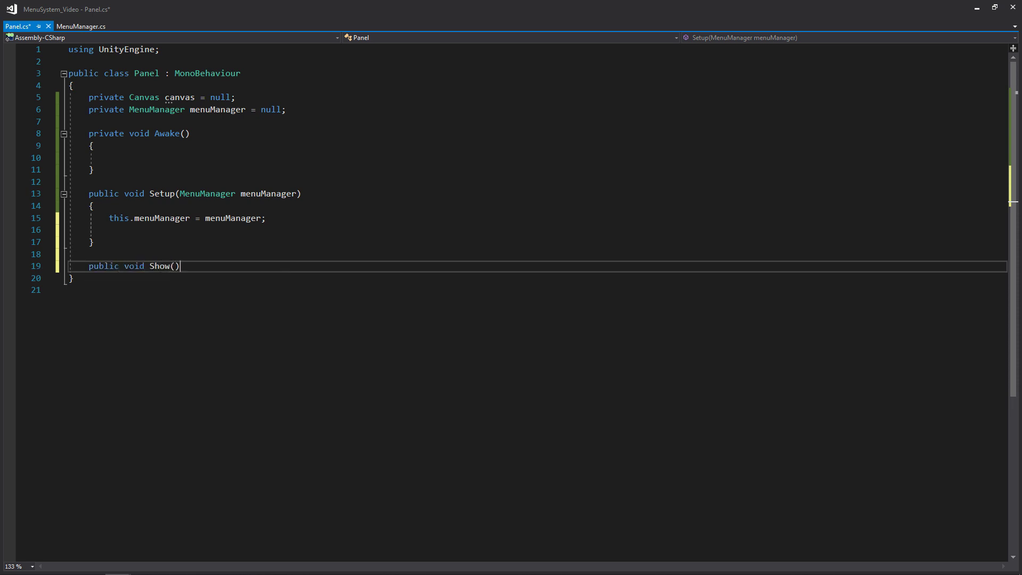
pyautogui.press('Return')
pyautogui.write('{')
pyautogui.press('Return')
pyautogui.press('Down')
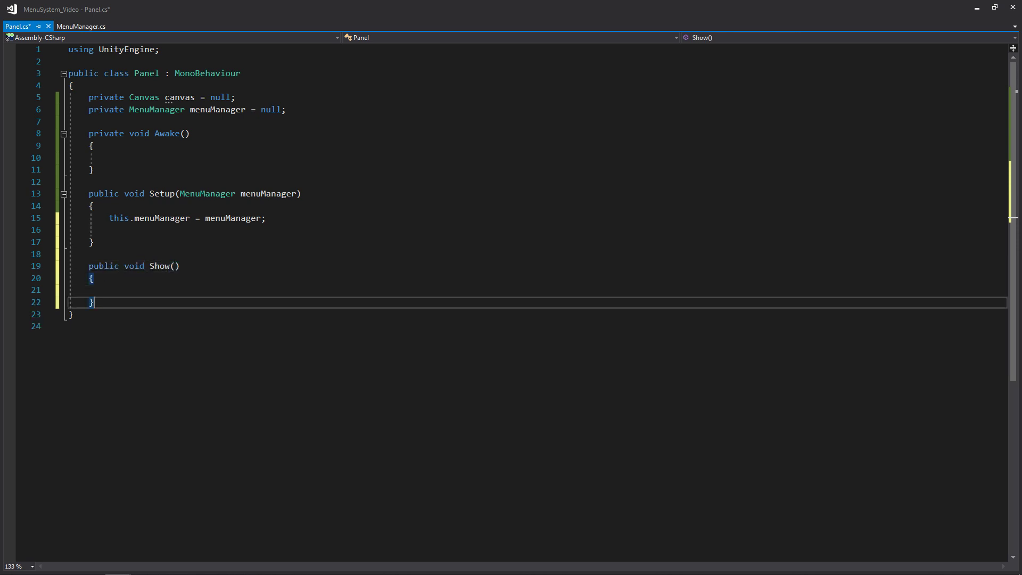
pyautogui.press('Return')
pyautogui.press('Return')
# Add an empty public void Hide() method and save Panel.cs
pyautogui.write('public void ')
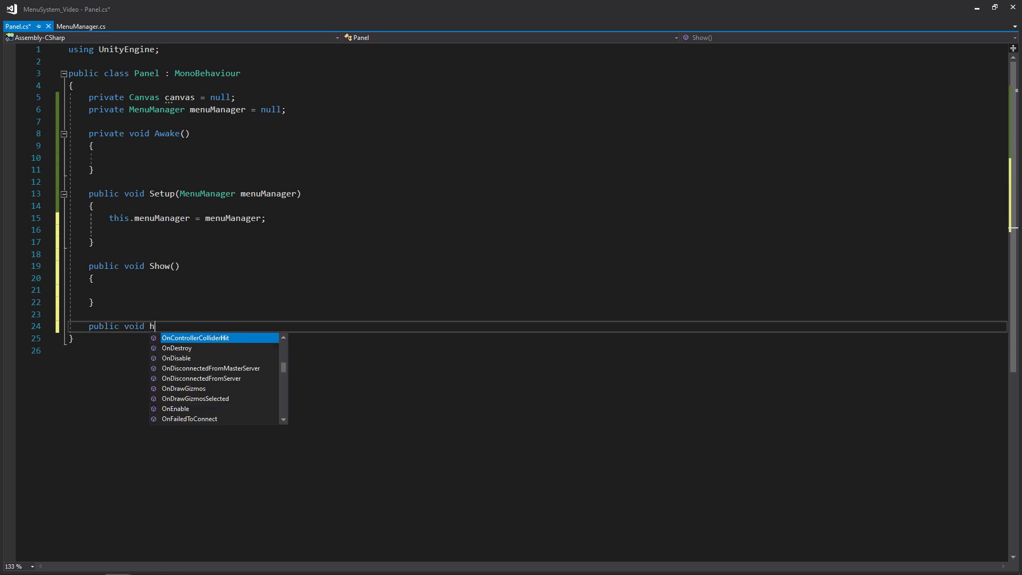
pyautogui.write('Hide()')
pyautogui.press('Return')
pyautogui.write('{')
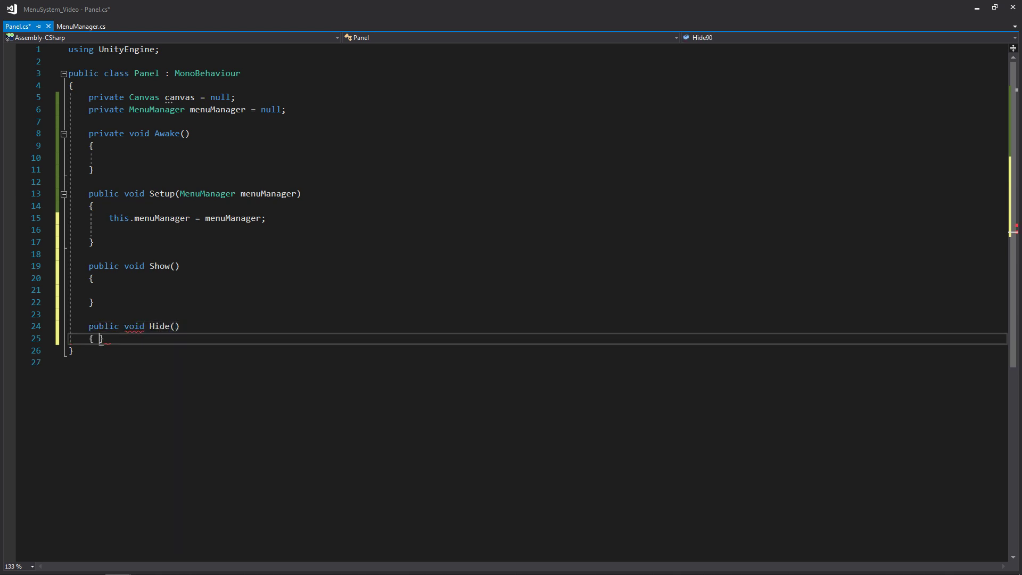
pyautogui.press('Return')
pyautogui.hotkey('ctrl', 's')
pyautogui.press('Up')
pyautogui.press('Up')
pyautogui.press('Up')
pyautogui.press('Up')
pyautogui.press('Up')
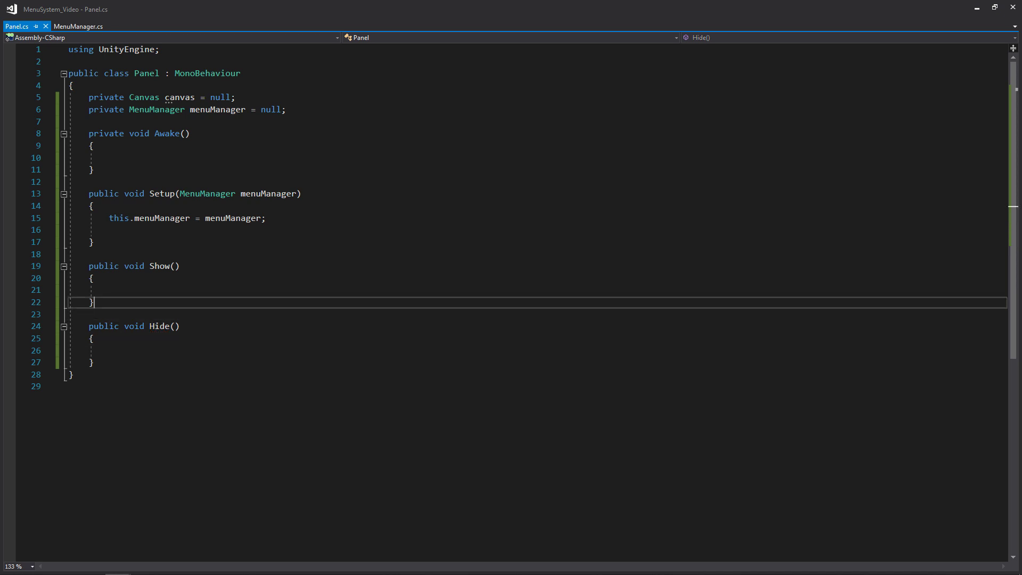
# Make Show() set canvas.enabled = true; and save
pyautogui.write('canv')
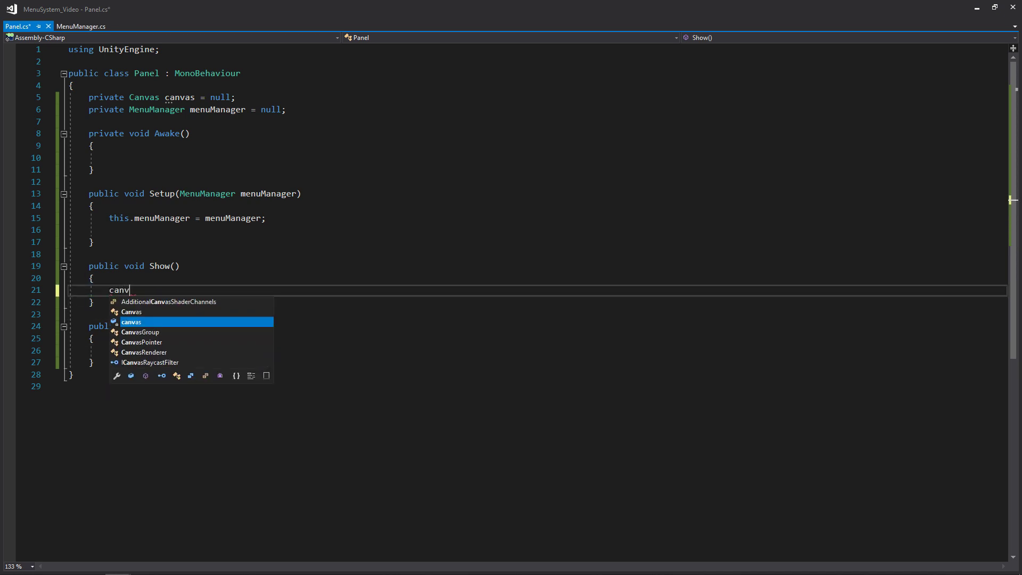
pyautogui.press('Tab')
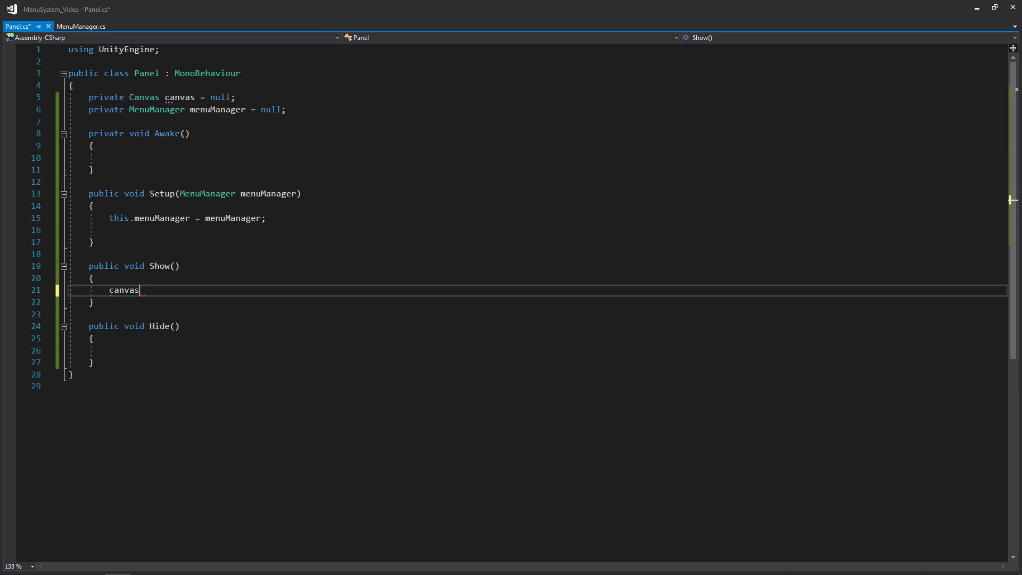
pyautogui.write('.en')
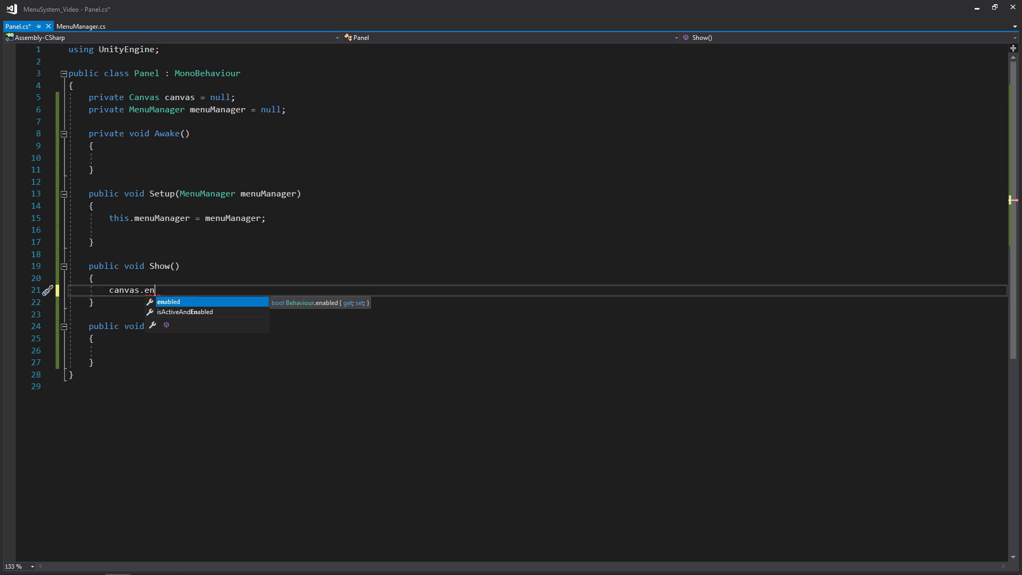
pyautogui.press('Tab')
pyautogui.write('= true;')
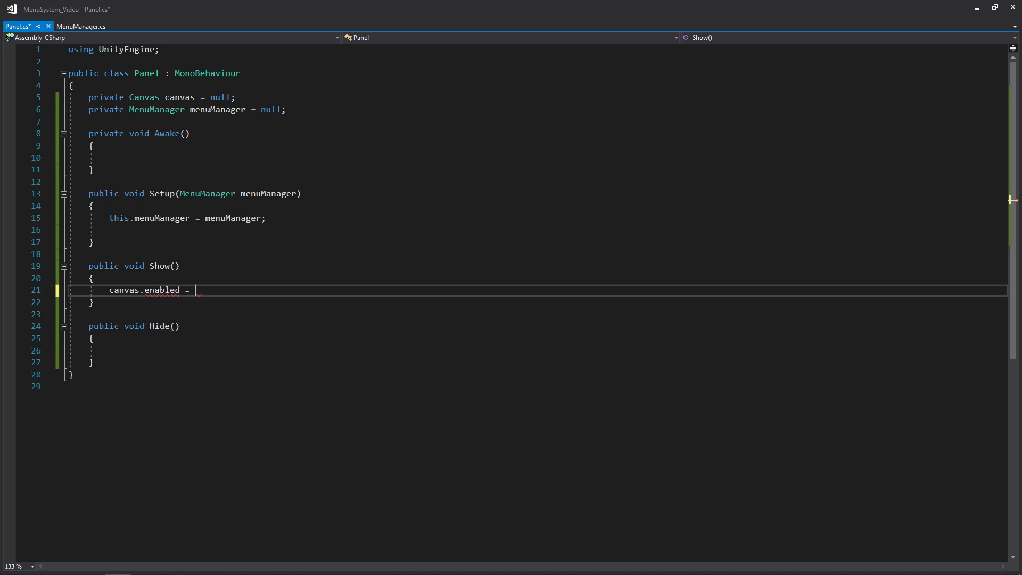
pyautogui.hotkey('ctrl', 's')
# Make Hide() set canvas.enabled = false; and save
pyautogui.press('Down')
pyautogui.press('Down')
pyautogui.press('Down')
pyautogui.press('Down')
pyautogui.press('Down')
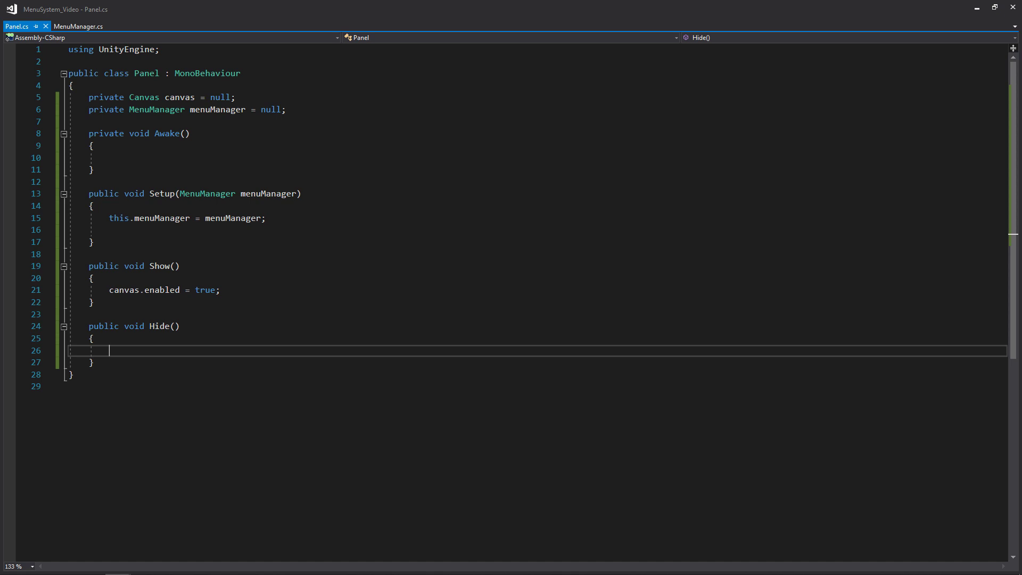
pyautogui.write('c')
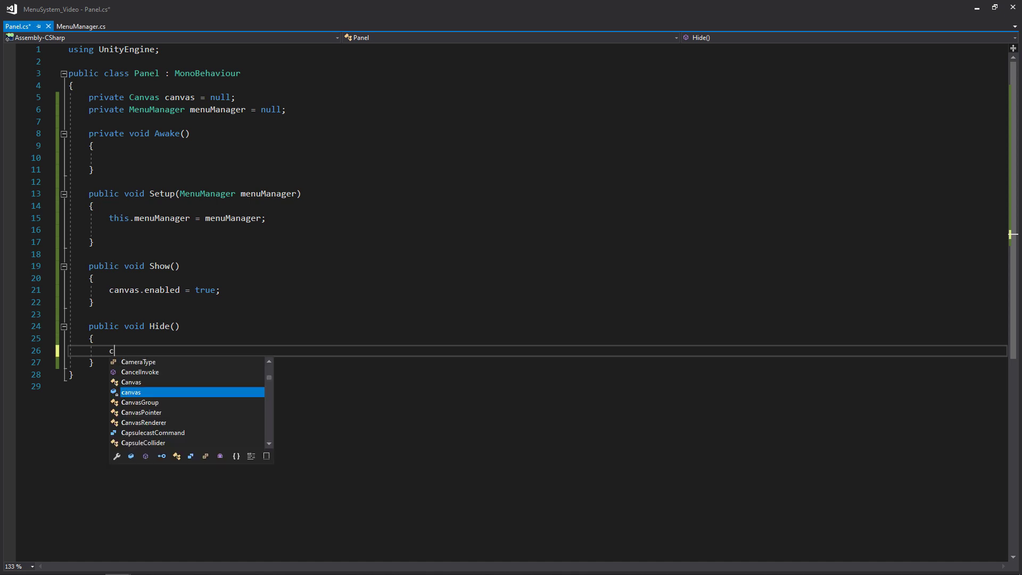
pyautogui.write('anvas.en')
pyautogui.press('Tab')
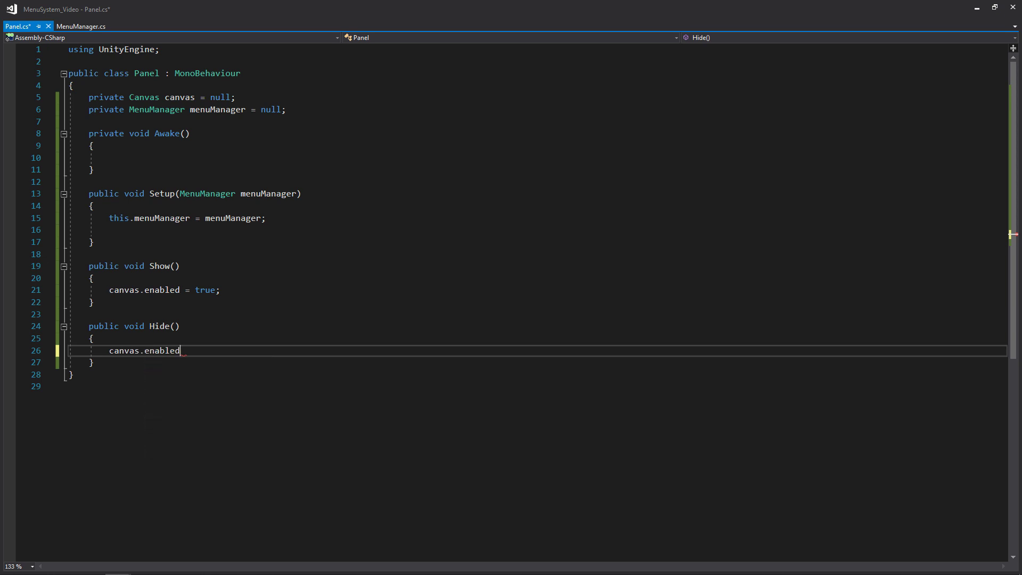
pyautogui.write('= tr')
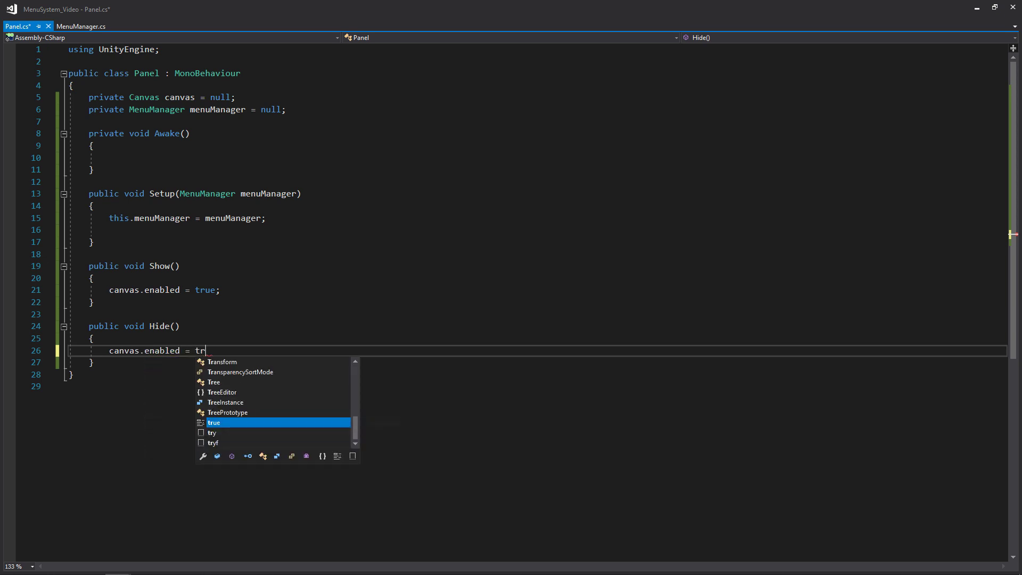
pyautogui.press('BackSpace')
pyautogui.press('BackSpace')
pyautogui.write('false;')
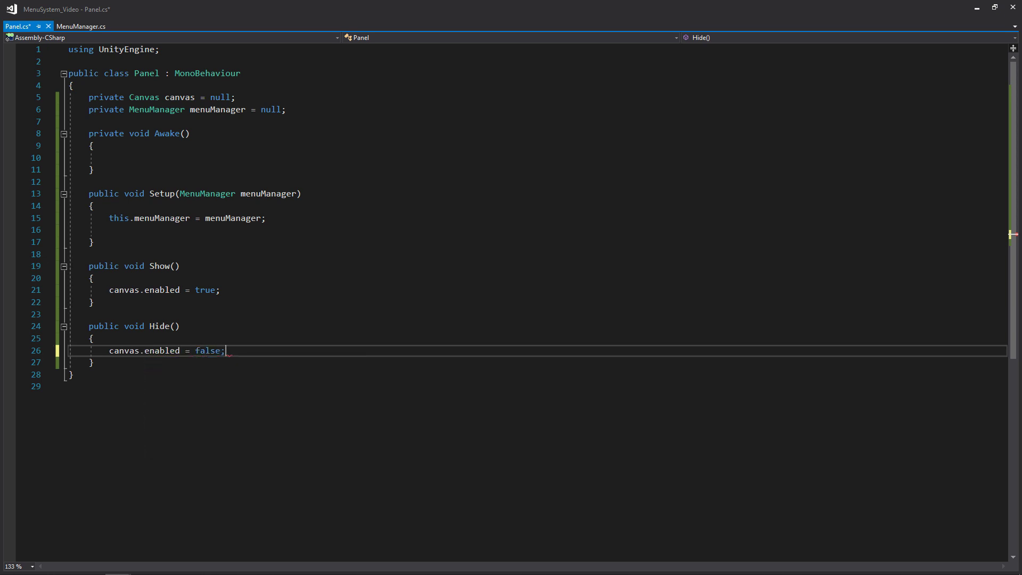
pyautogui.hotkey('ctrl', 's')
# Add a Hide(); call inside Setup and save Panel.cs
pyautogui.press('Up')
pyautogui.press('Up')
pyautogui.press('Up')
pyautogui.press('Up')
pyautogui.press('Up')
pyautogui.press('Up')
pyautogui.press('Up')
pyautogui.press('Up')
pyautogui.press('Up')
pyautogui.press('Up')
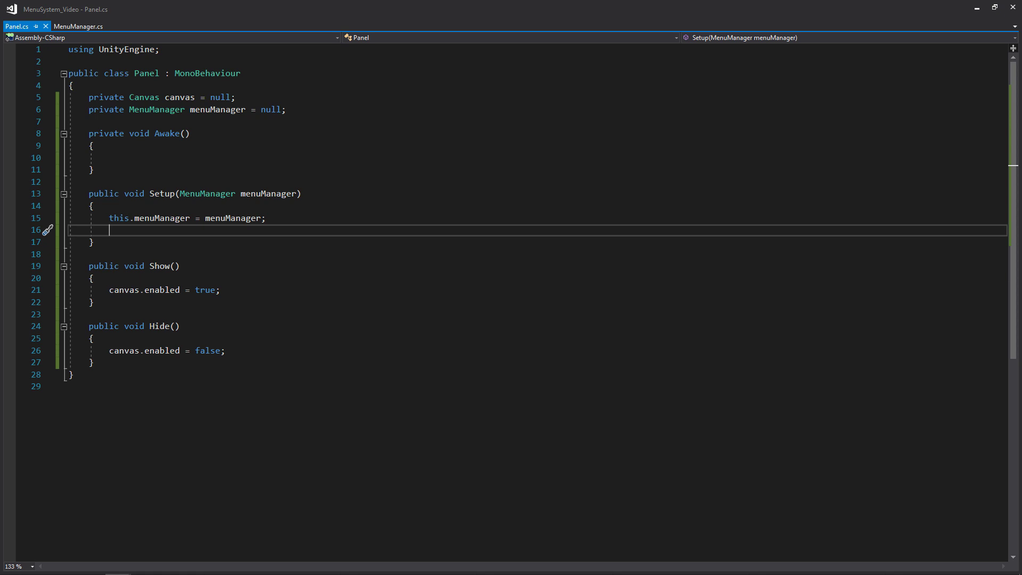
pyautogui.write('Hid')
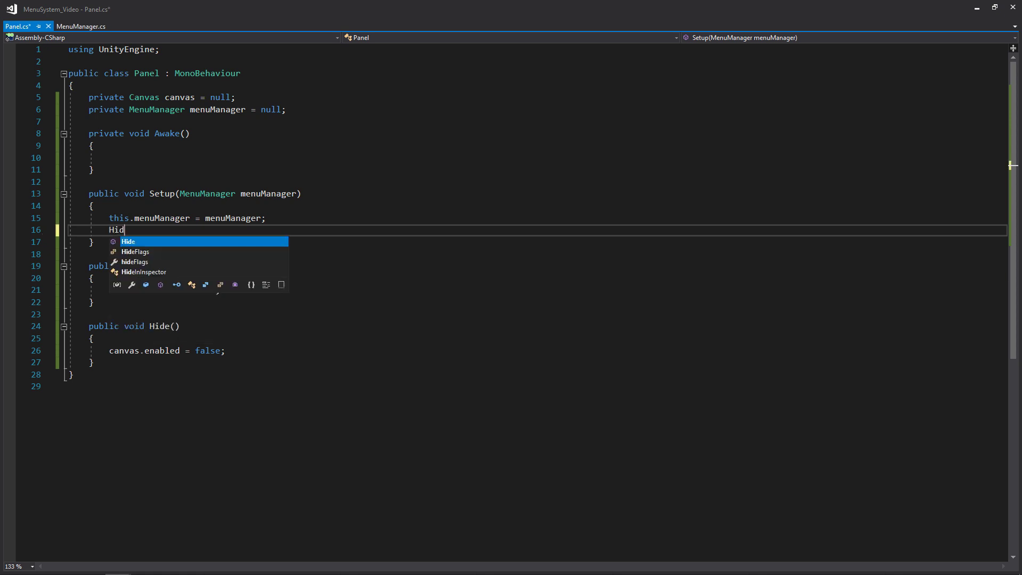
pyautogui.write('e();')
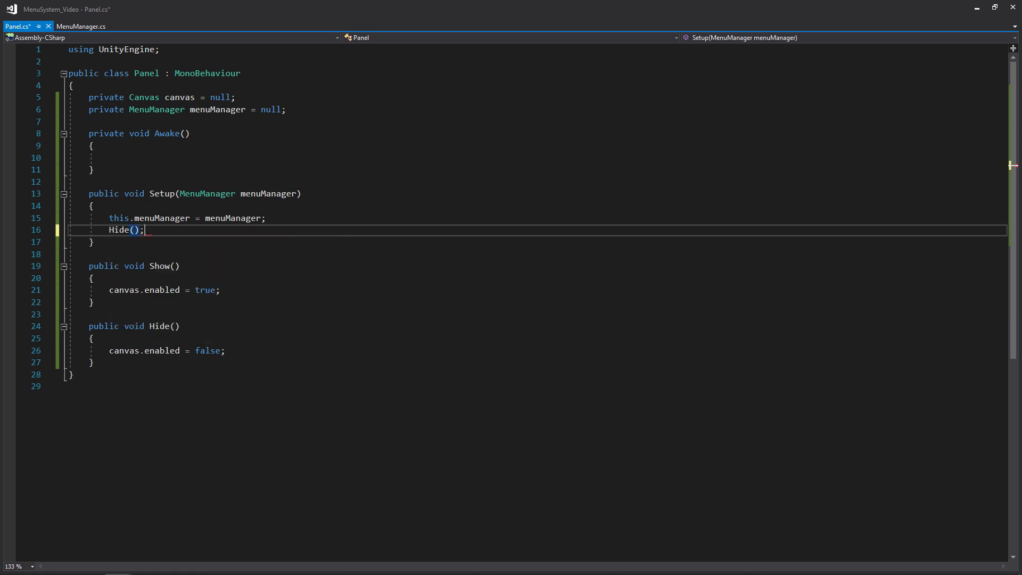
pyautogui.hotkey('ctrl', 's')
pyautogui.press('Up')
pyautogui.press('Up')
pyautogui.press('Up')
pyautogui.press('Up')
pyautogui.press('Up')
pyautogui.press('Up')
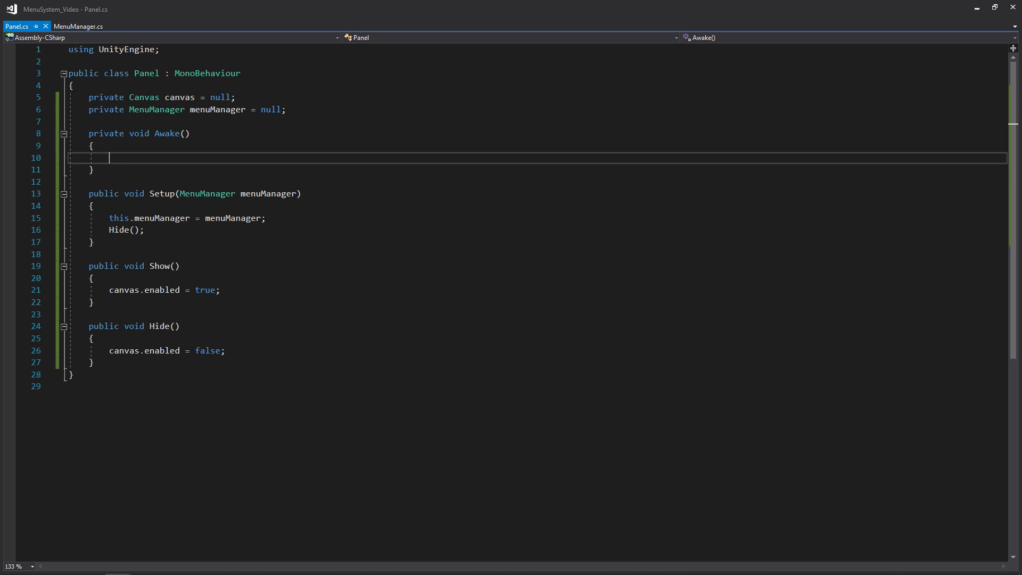
# Assign canvas = GetComponent<Canvas>(); in Awake, save, and switch to MenuManager.cs
pyautogui.write('can')
pyautogui.write('vas = Get')
pyautogui.write('Component<Canvas')
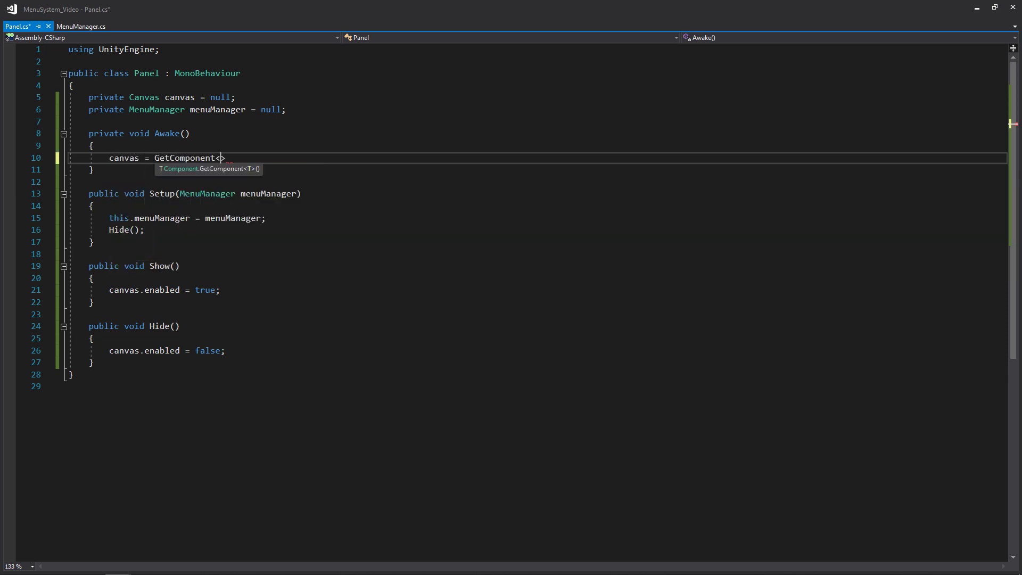
pyautogui.write('>();')
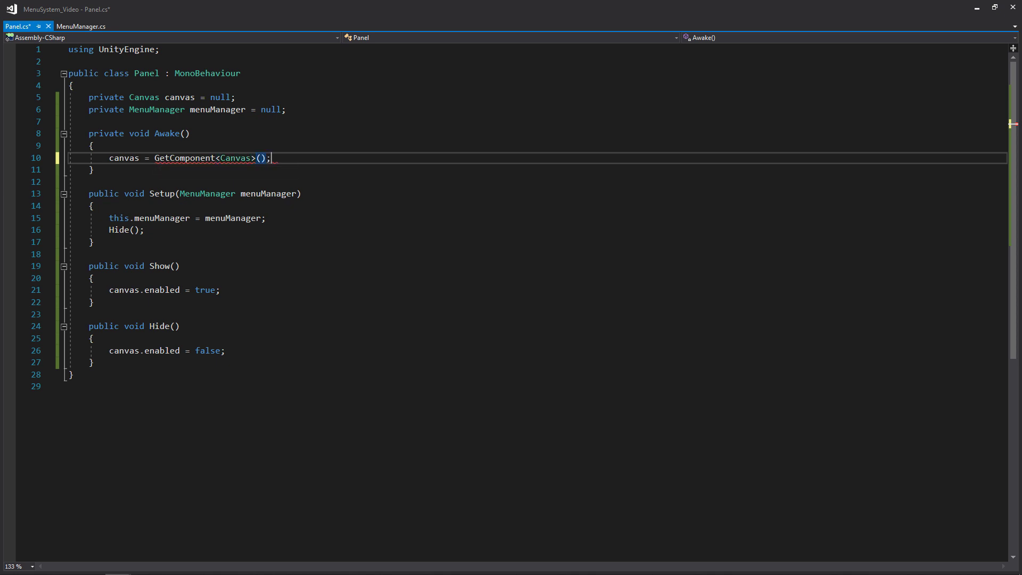
pyautogui.hotkey('ctrl', 's')
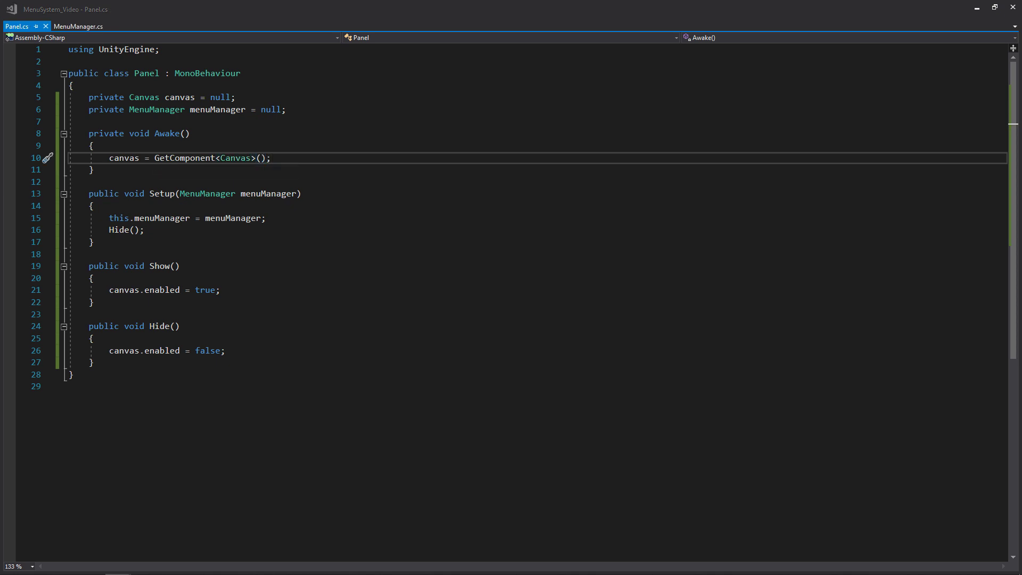
pyautogui.click(81, 27)
# Declare public Panel currentPanel = null; in MenuManager and save
pyautogui.press('Down')
pyautogui.press('Down')
pyautogui.press('Down')
pyautogui.press('Down')
pyautogui.press('Down')
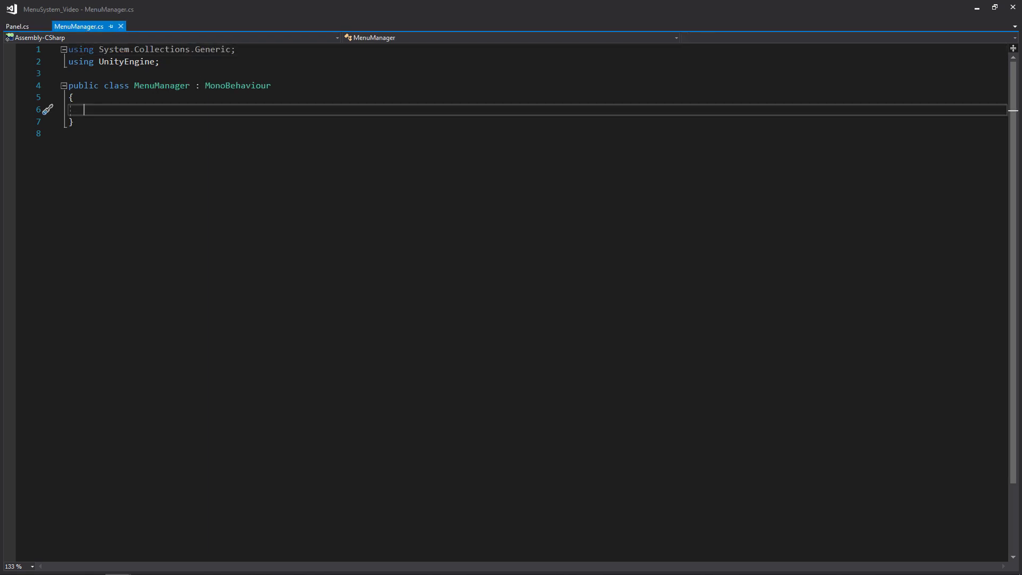
pyautogui.write('public pan')
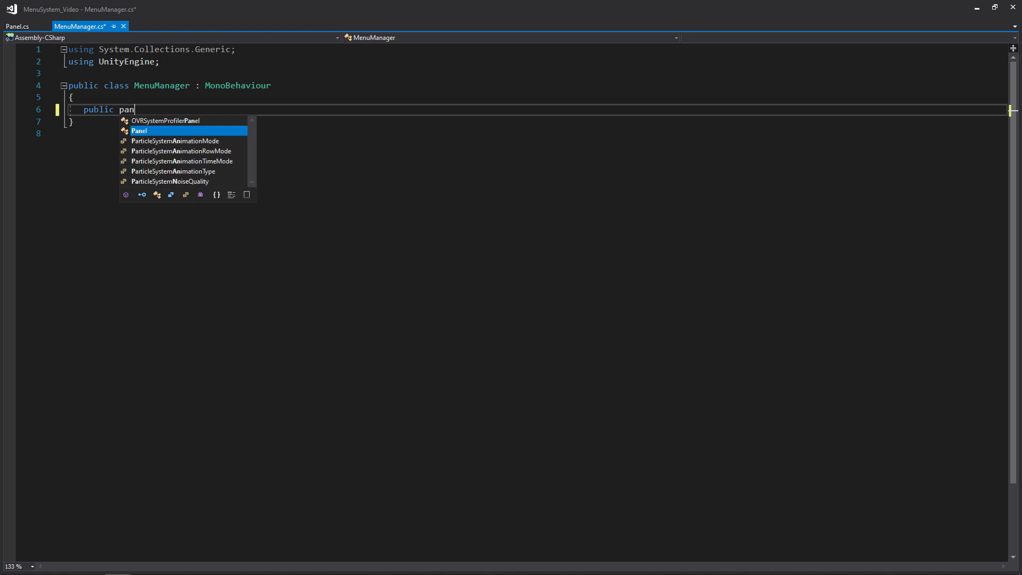
pyautogui.write('el current')
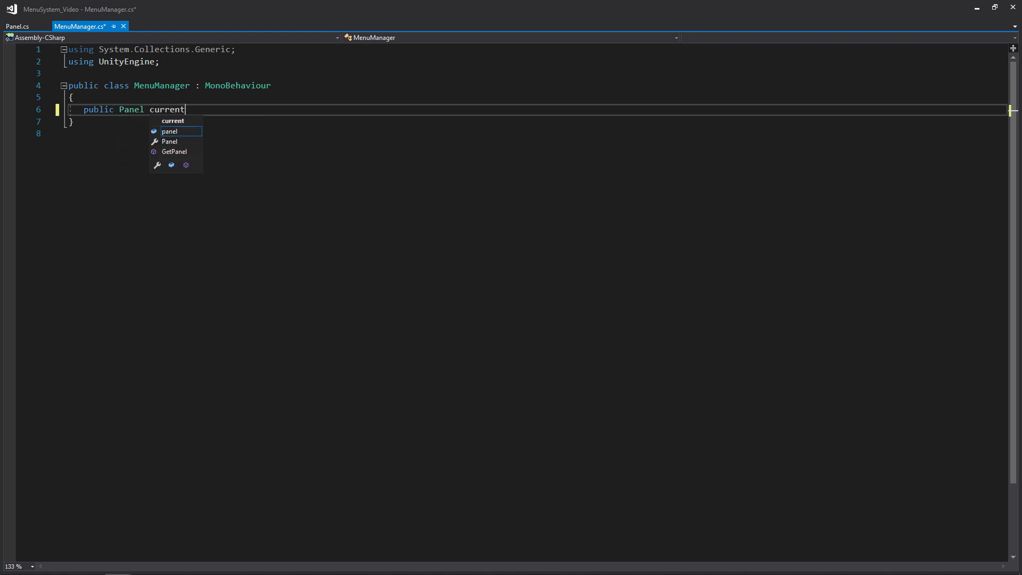
pyautogui.write('Panel =')
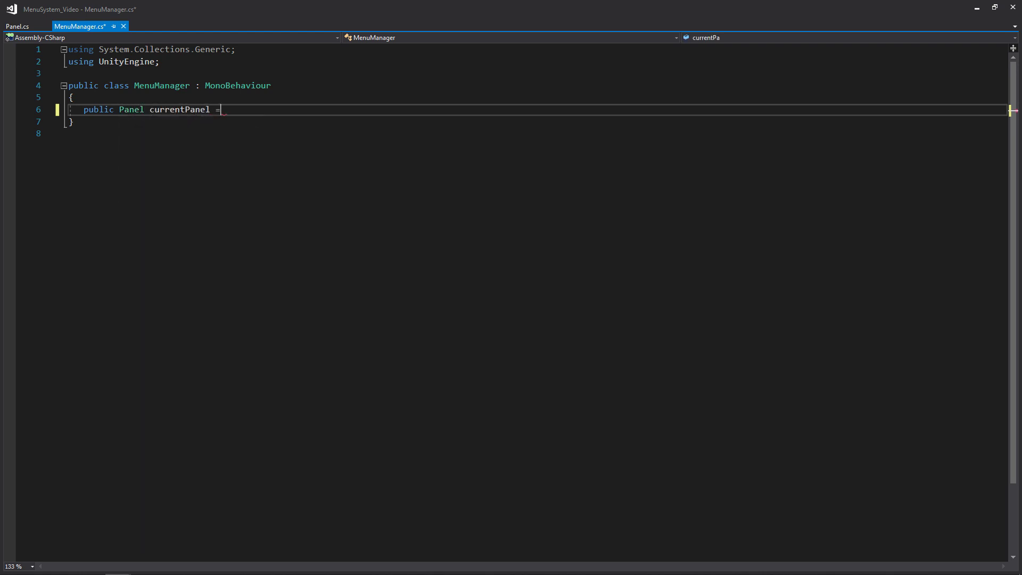
pyautogui.write(' null;')
pyautogui.hotkey('ctrl', 's')
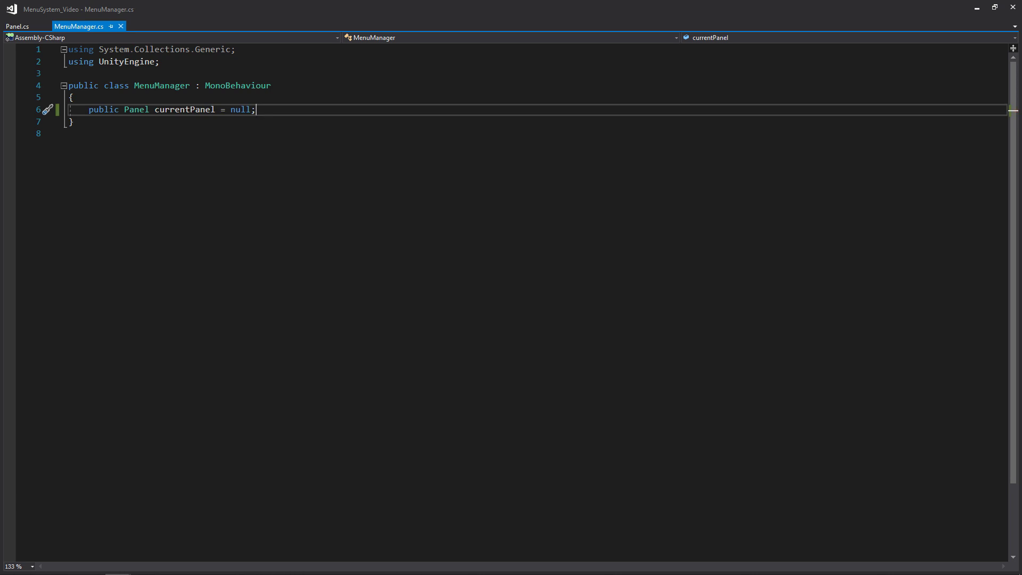
# Add private List<Panel> panelHistory = new List<Panel>(); and save
pyautogui.press('Return')
pyautogui.press('Return')
pyautogui.write('private')
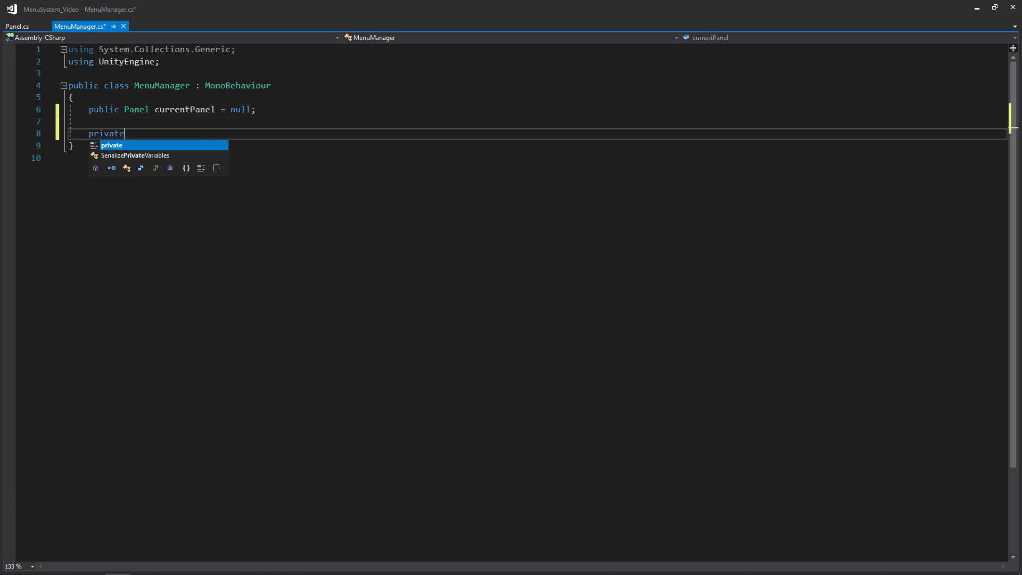
pyautogui.write(' List<')
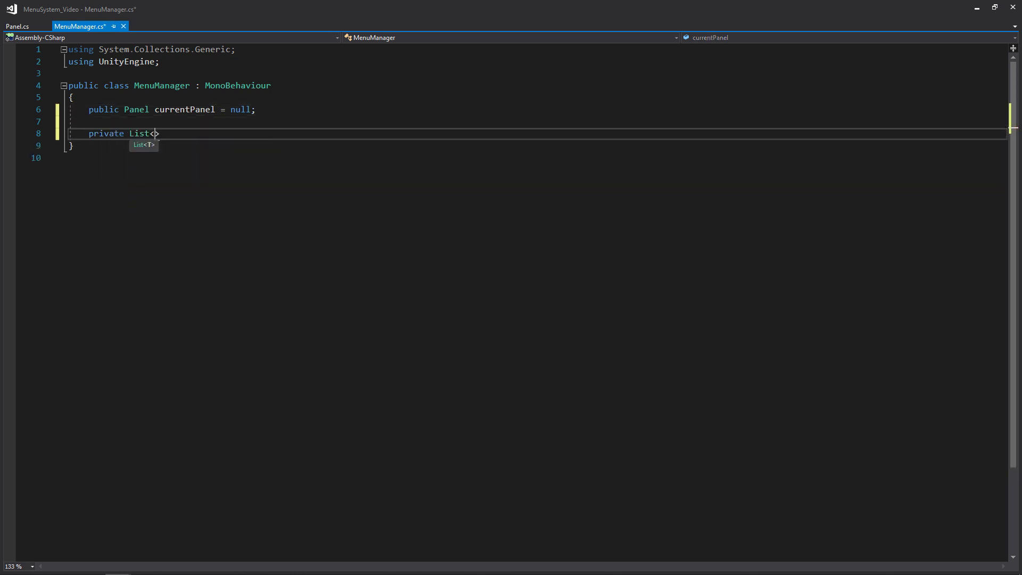
pyautogui.write('Pan')
pyautogui.press('Tab')
pyautogui.write('> panelH')
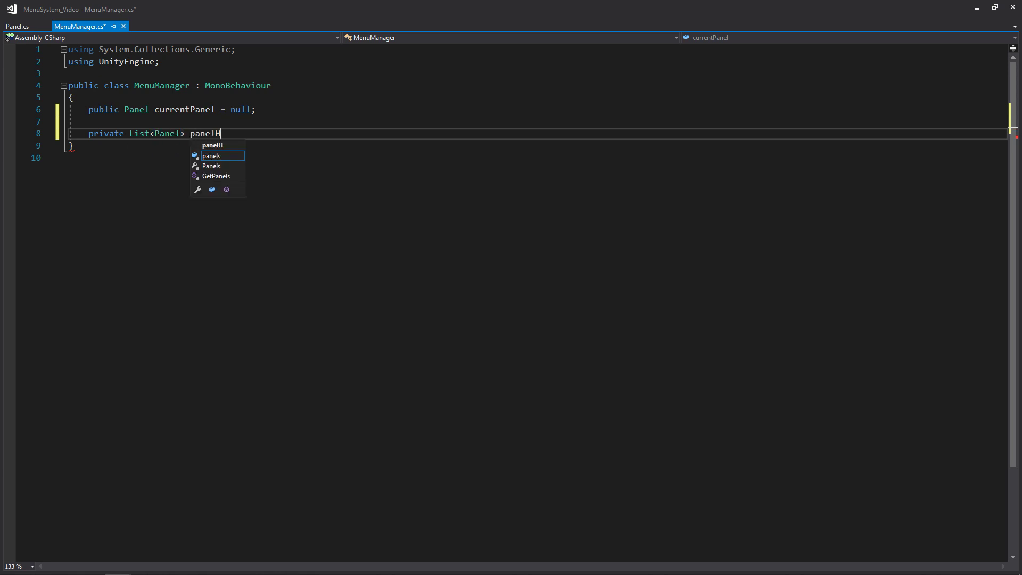
pyautogui.write('istory = new List<pan>')
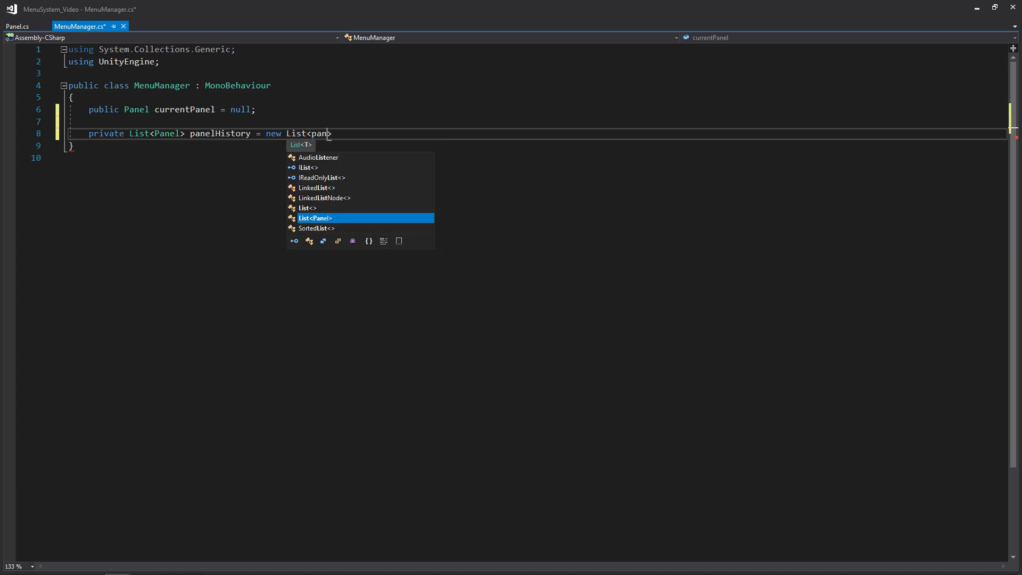
pyautogui.press('Tab')
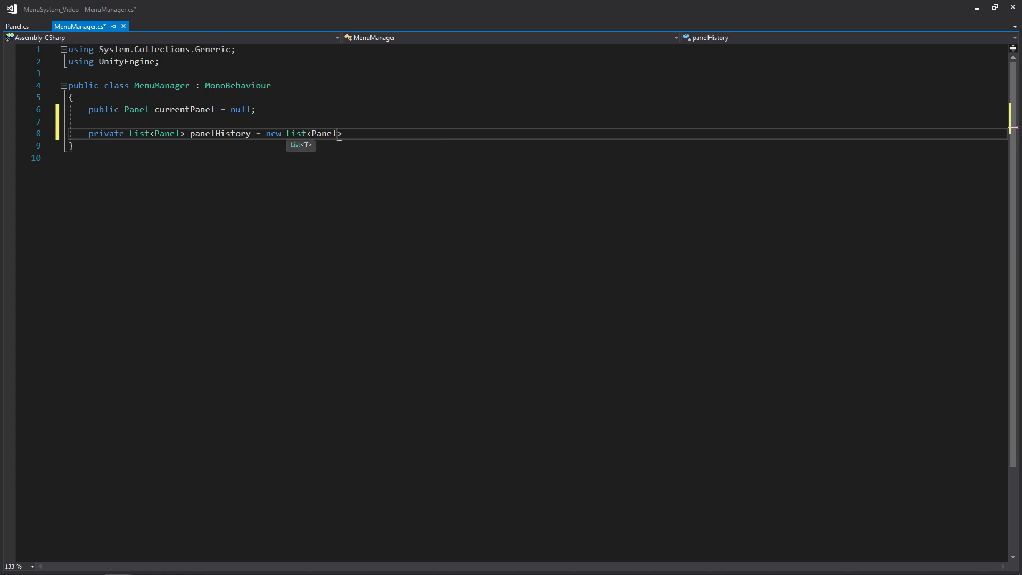
pyautogui.write('>();')
pyautogui.hotkey('ctrl', 's')
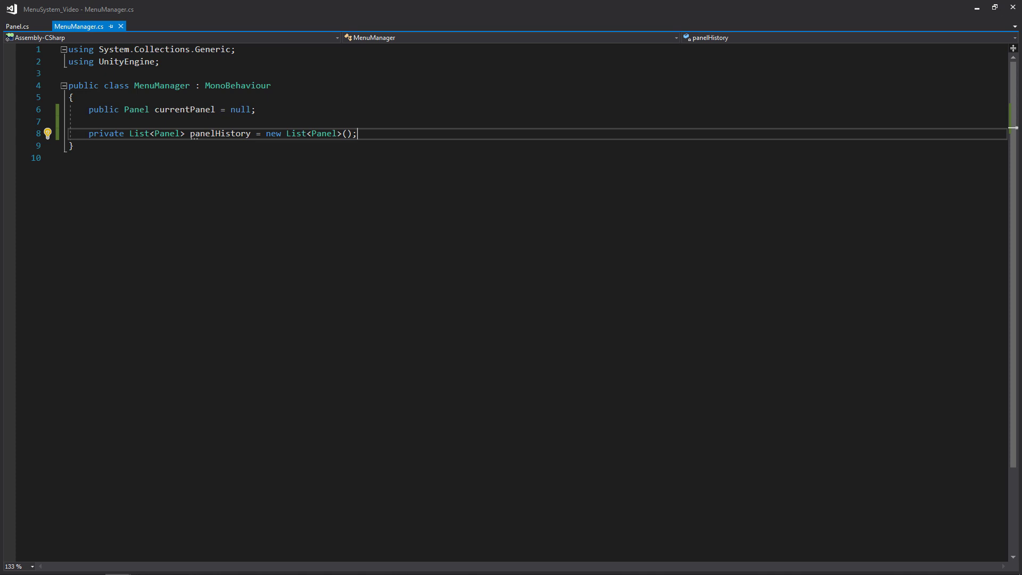
# Add a private void Start() method below panelHistory
pyautogui.press('Return')
pyautogui.press('Return')
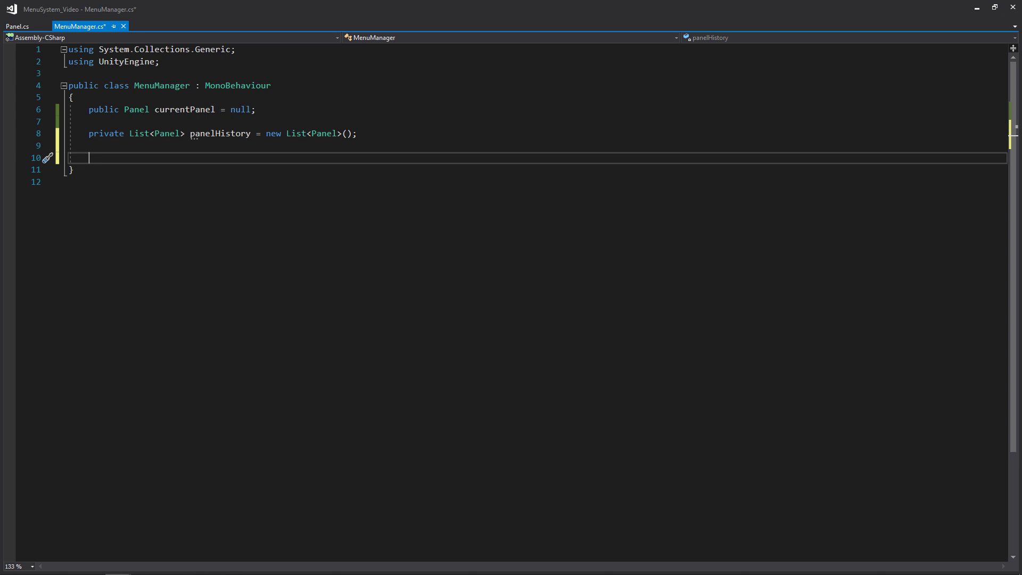
pyautogui.write('private void Sta')
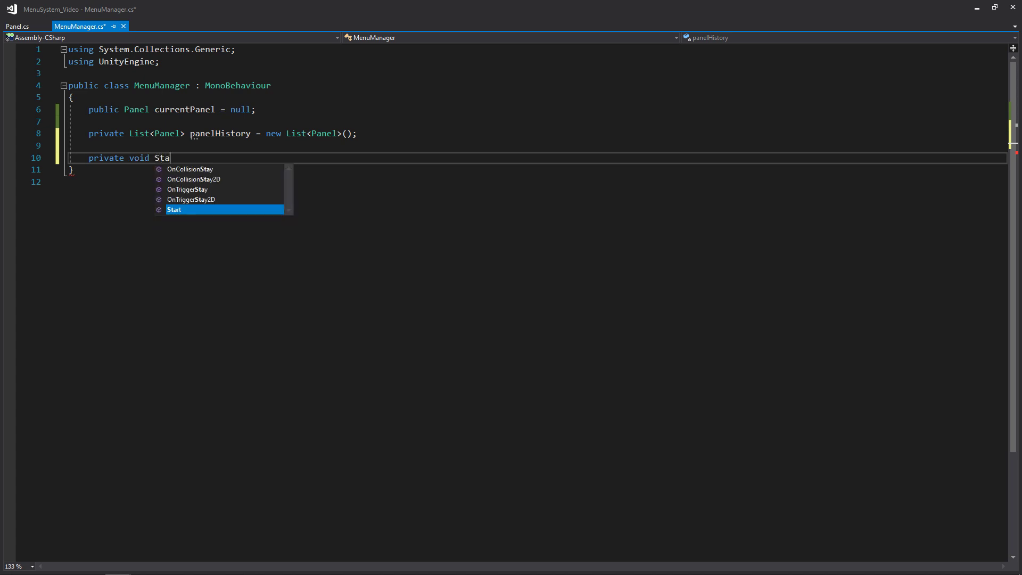
pyautogui.press('Tab')
pyautogui.press('Down')
pyautogui.press('Return')
pyautogui.press('Return')
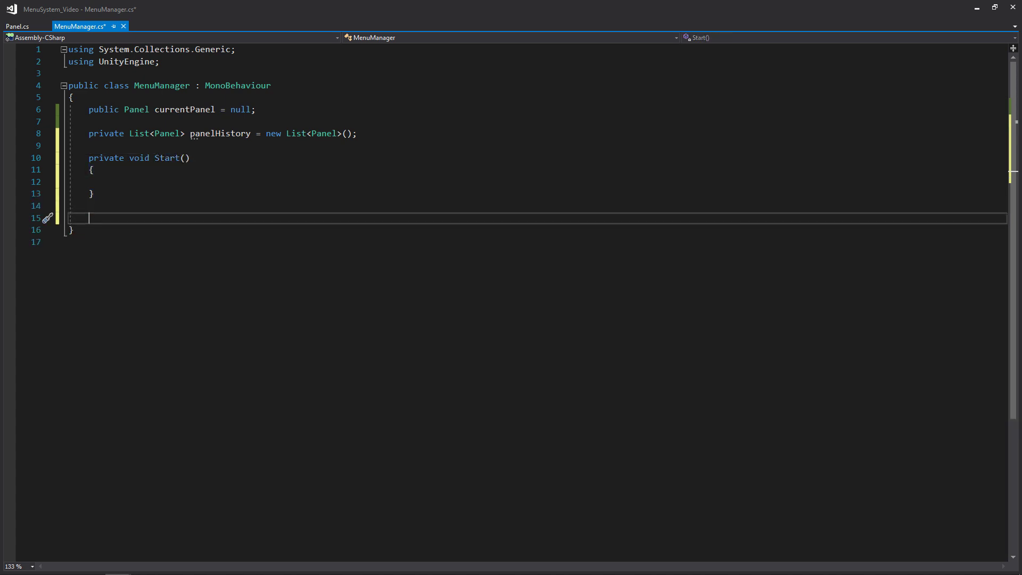
# Add an empty private void SetupPanels() method and call it from Start, then save
pyautogui.write('private voi')
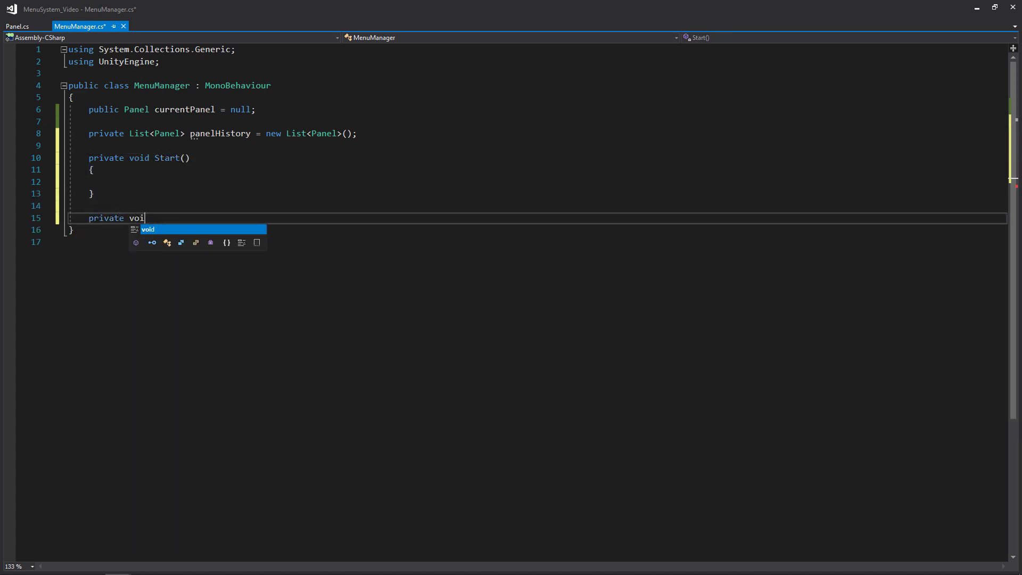
pyautogui.write('d SetupP')
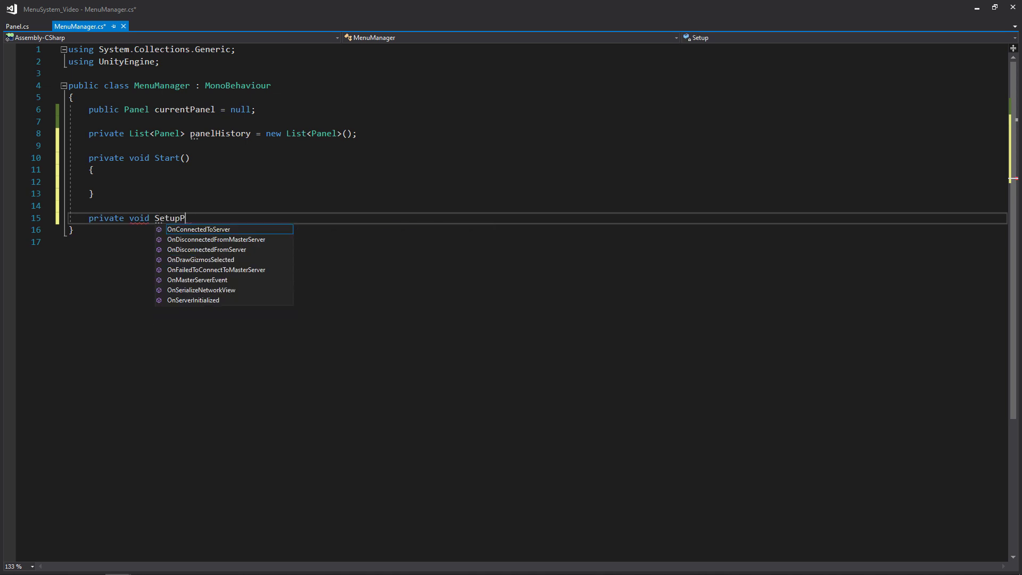
pyautogui.write('anels(')
pyautogui.press('Return')
pyautogui.write('{')
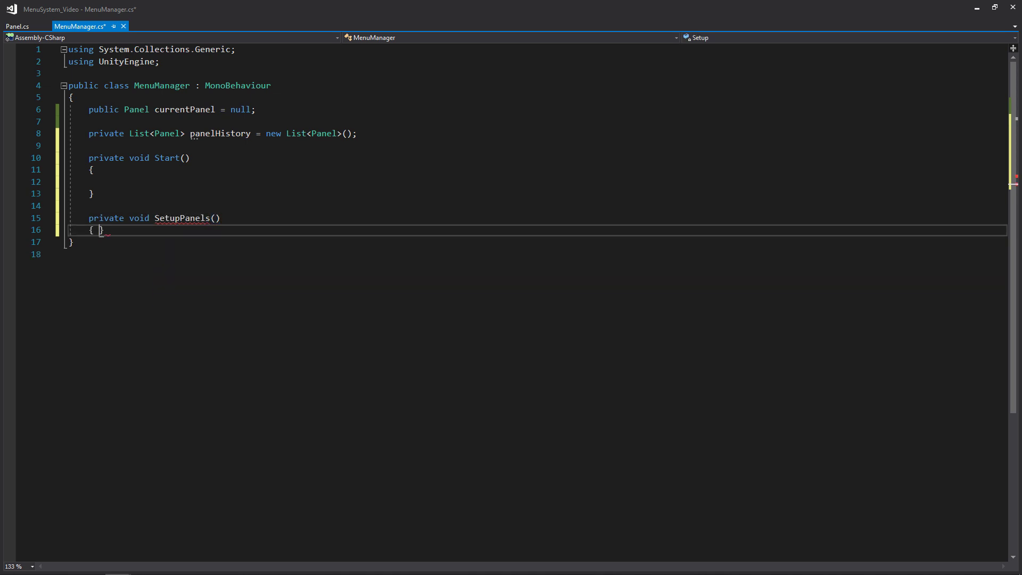
pyautogui.press('Return')
pyautogui.press('Up')
pyautogui.press('Up')
pyautogui.press('Up')
pyautogui.press('Up')
pyautogui.press('Up')
pyautogui.press('Up')
pyautogui.press('Down')
pyautogui.write('S')
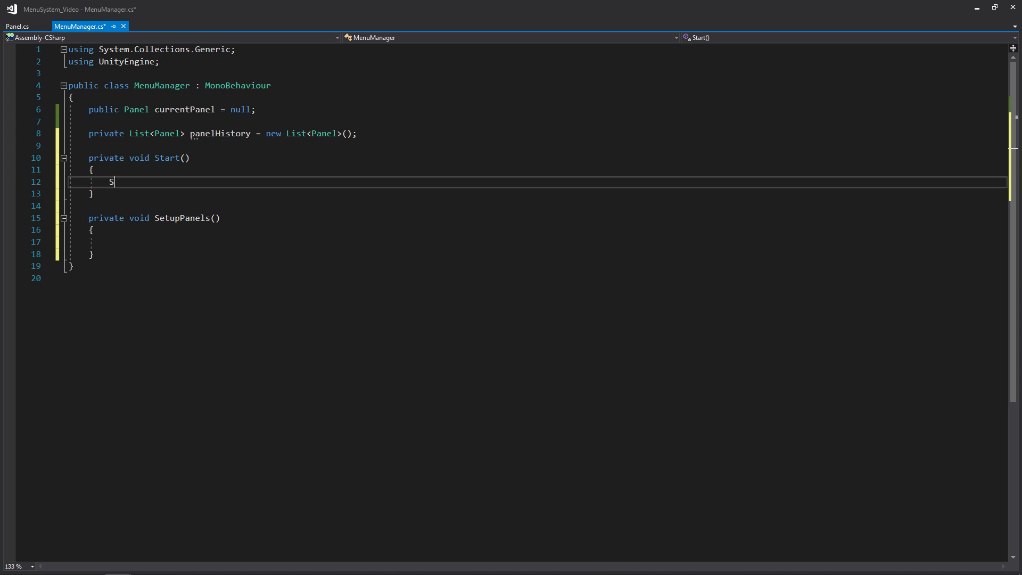
pyautogui.write('etupPanels();')
pyautogui.hotkey('ctrl', 's')
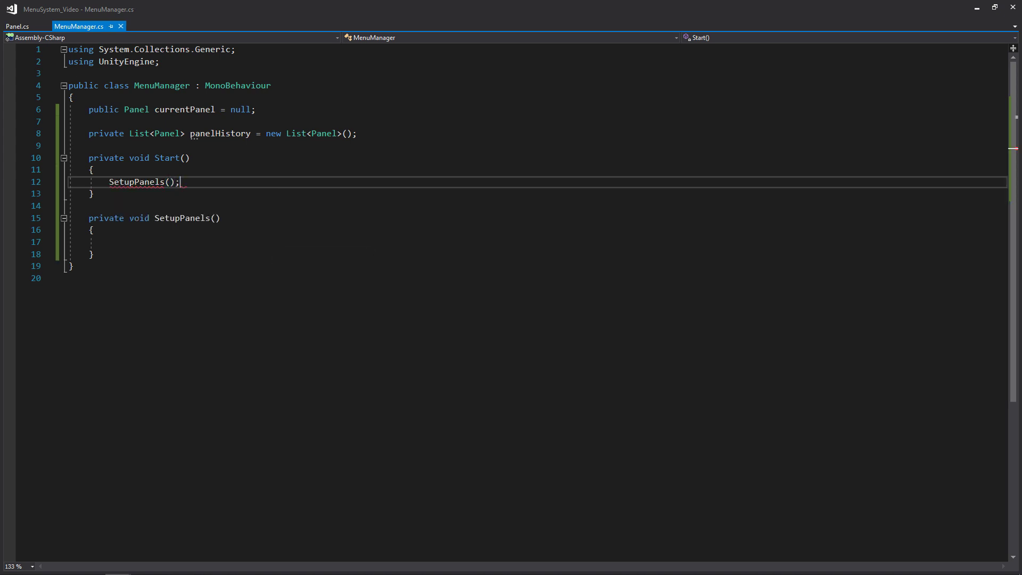
pyautogui.press('Down')
pyautogui.press('Down')
pyautogui.press('Down')
pyautogui.press('Down')
pyautogui.press('Down')
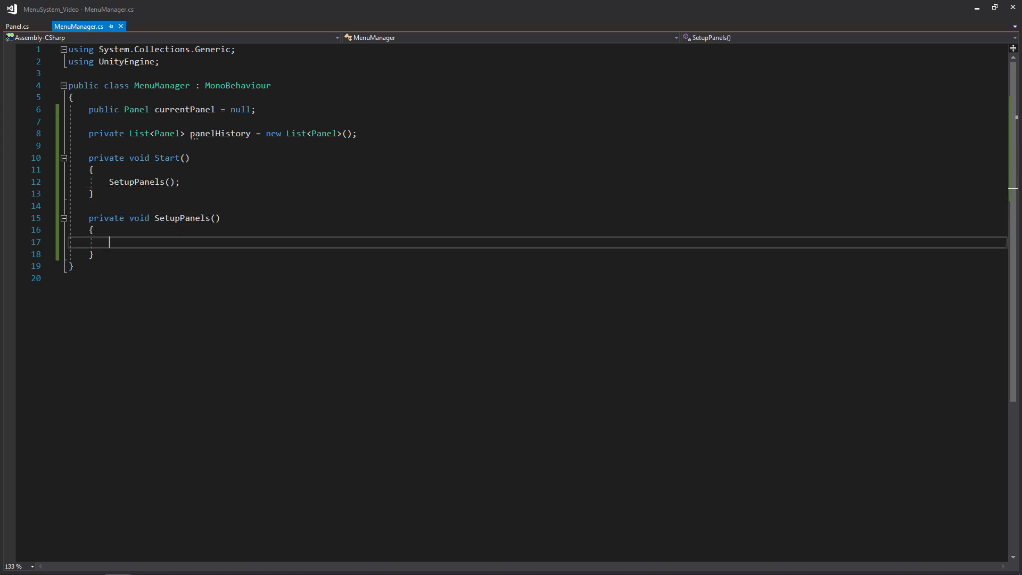
# Write Panel[] panels = GetComponentsInChildren<Panel>(); in SetupPanels and save
pyautogui.write('Pa')
pyautogui.press('Tab')
pyautogui.write('[] pa')
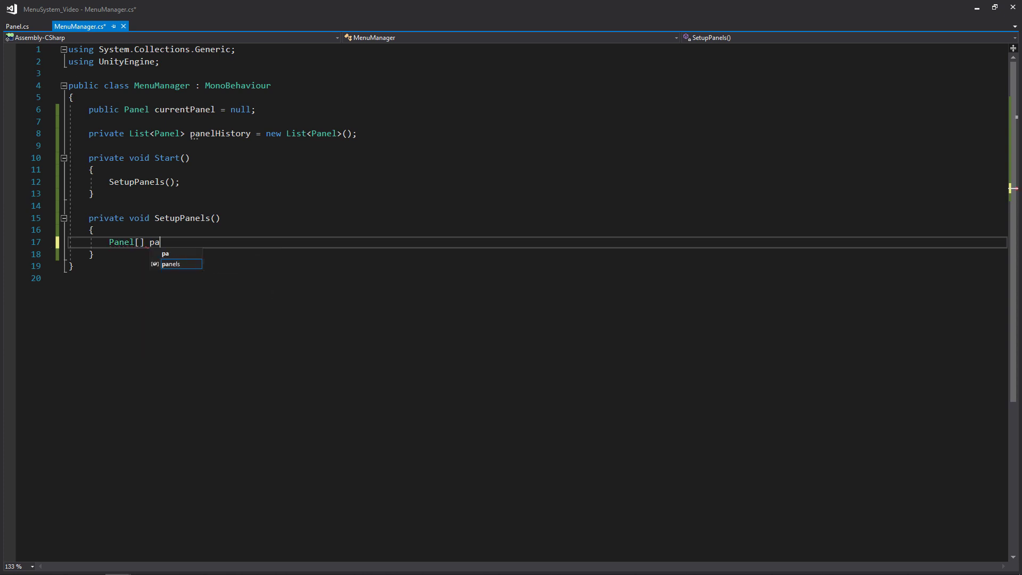
pyautogui.write('nels = GetCom')
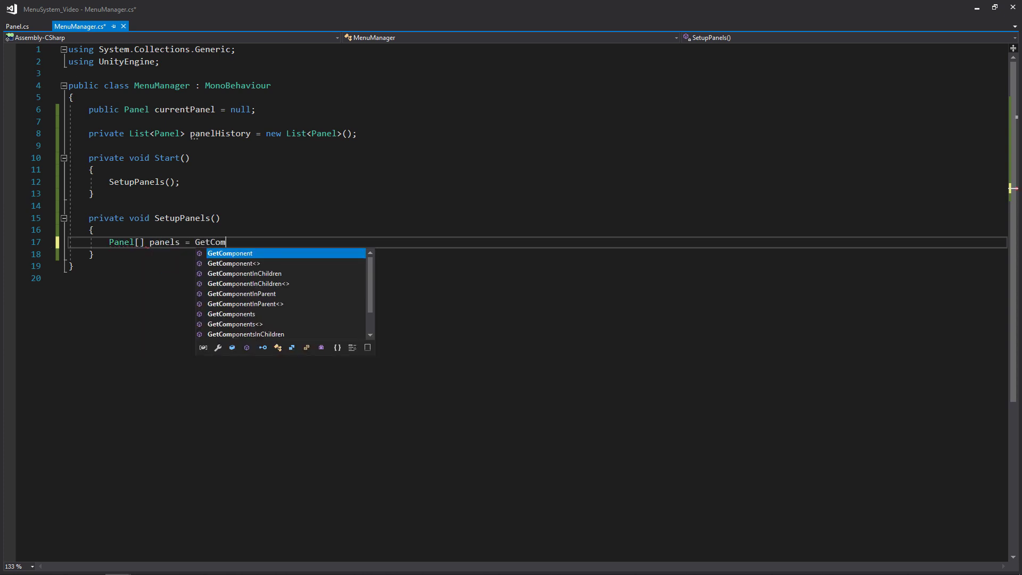
pyautogui.press('Down')
pyautogui.press('Down')
pyautogui.write('<')
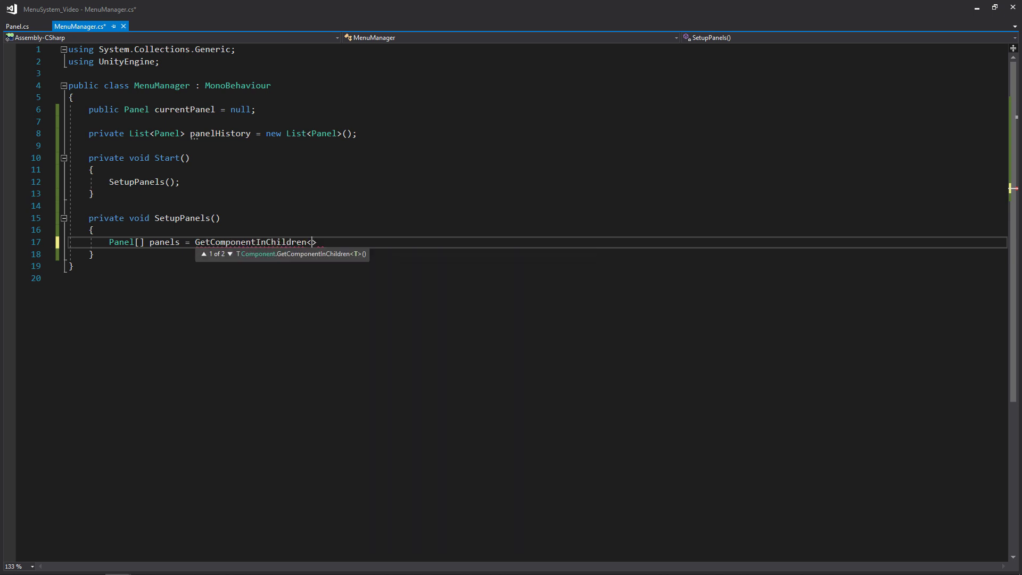
pyautogui.write('Panel')
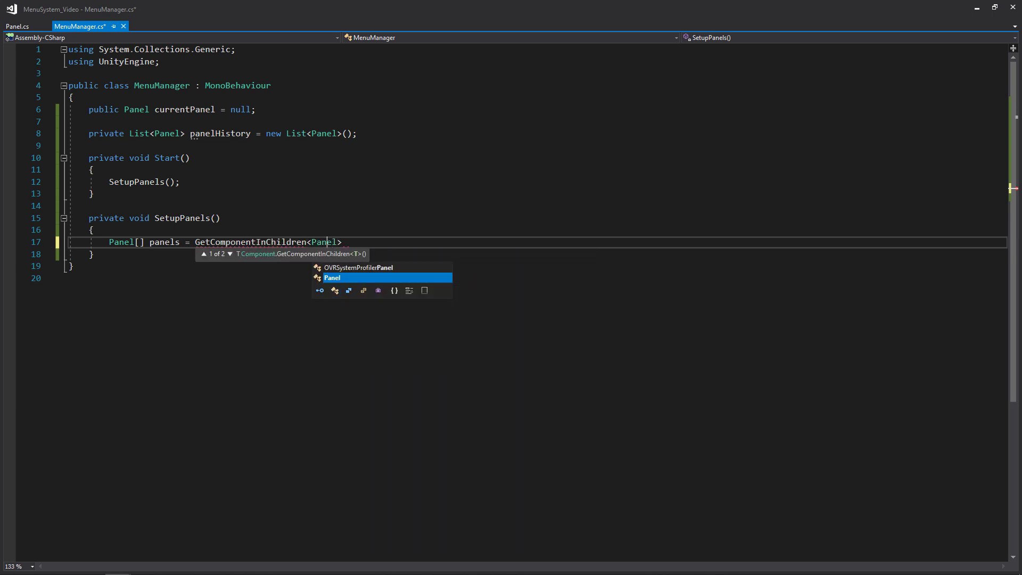
pyautogui.press('Escape')
pyautogui.click(256, 242)
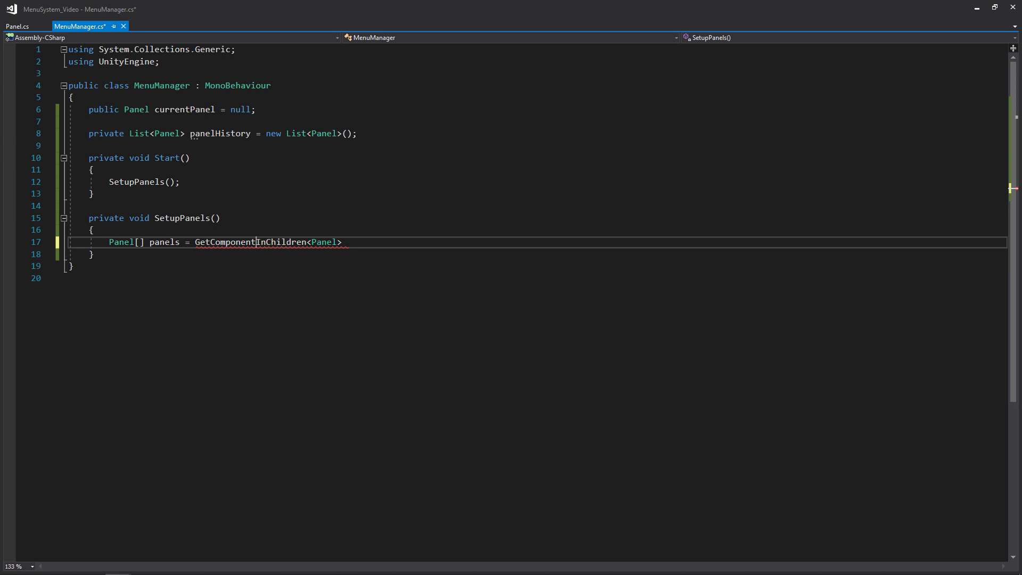
pyautogui.write('s')
pyautogui.press('Right')
pyautogui.press('Right')
pyautogui.press('Right')
pyautogui.press('Right')
pyautogui.press('Right')
pyautogui.press('Right')
pyautogui.press('Right')
pyautogui.press('Right')
pyautogui.press('Right')
pyautogui.press('Right')
pyautogui.press('Right')
pyautogui.press('Right')
pyautogui.press('Right')
pyautogui.press('Right')
pyautogui.press('Right')
pyautogui.press('Right')
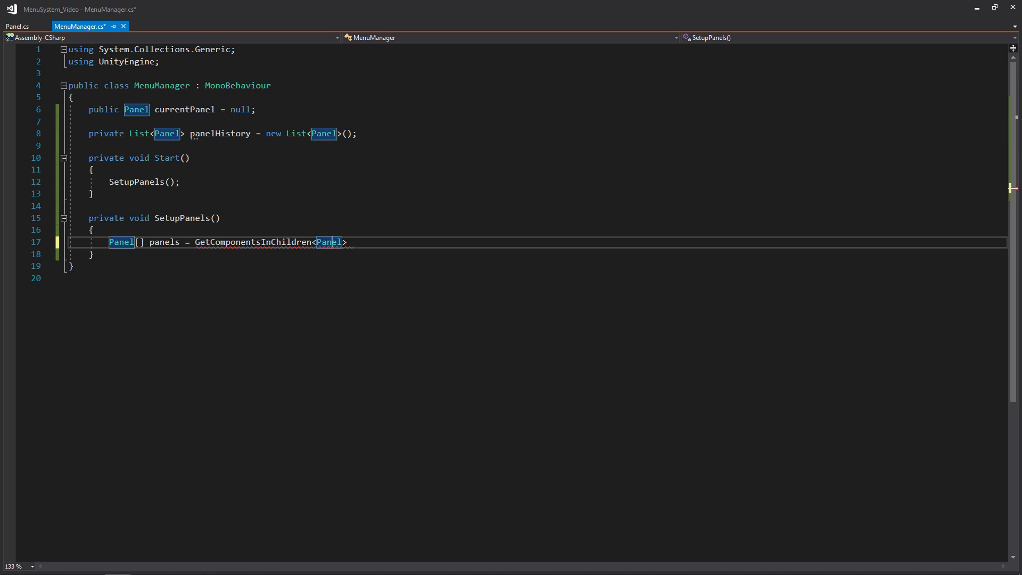
pyautogui.write('();')
pyautogui.hotkey('ctrl', 's')
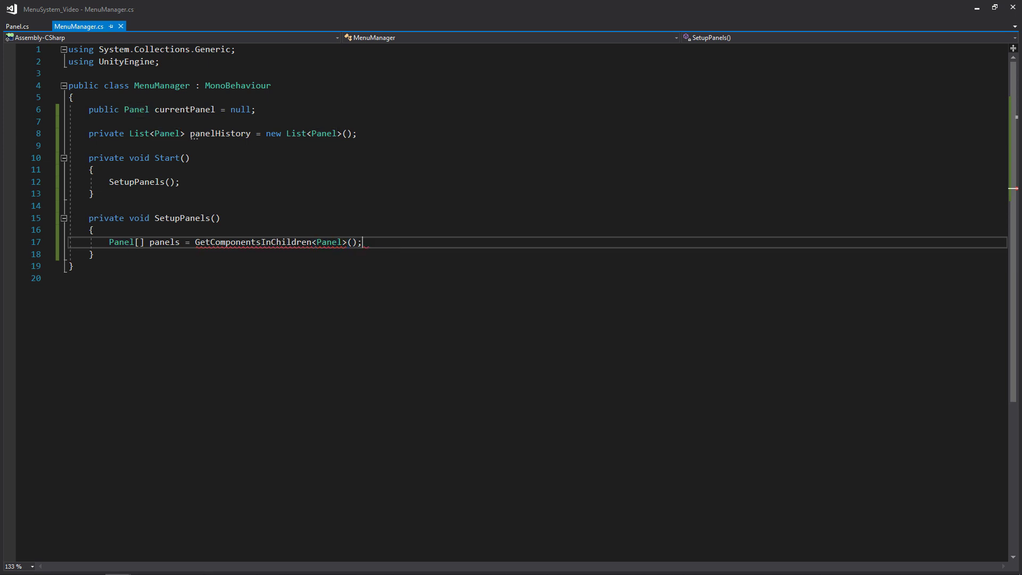
# Write a foreach loop over panels in SetupPanels with a single-line body
pyautogui.write('oreach')
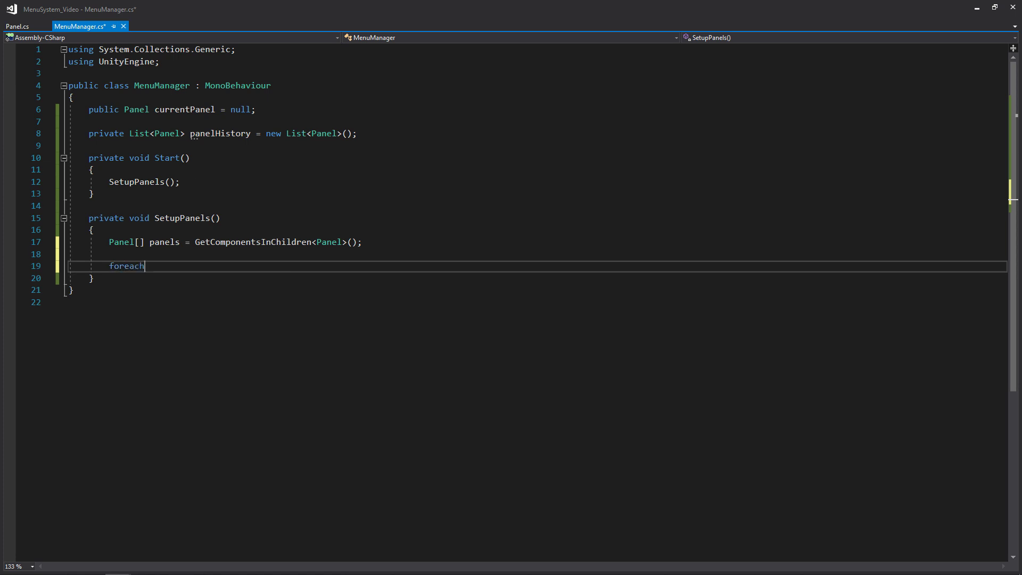
pyautogui.write('(Pane')
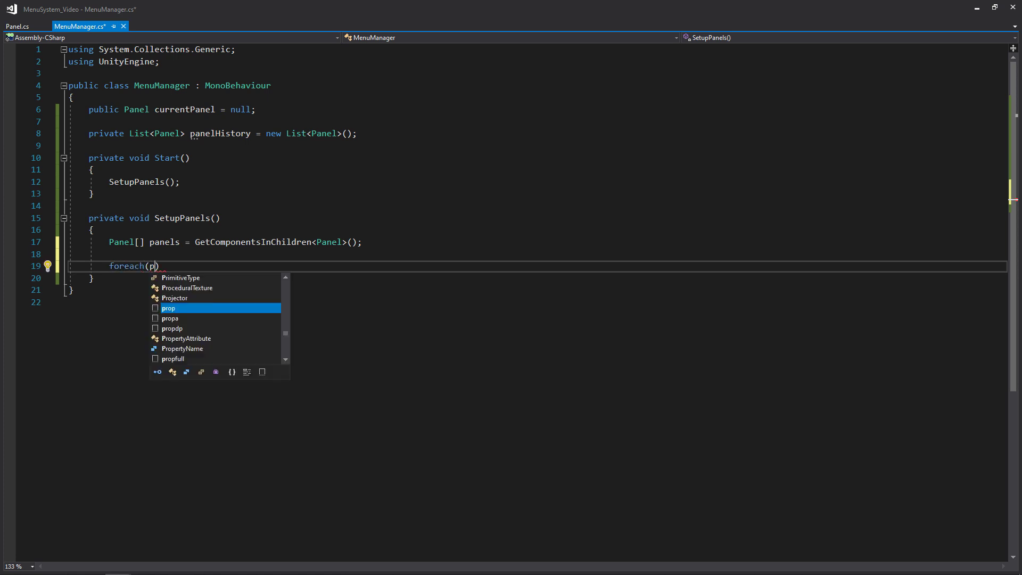
pyautogui.write('l pa')
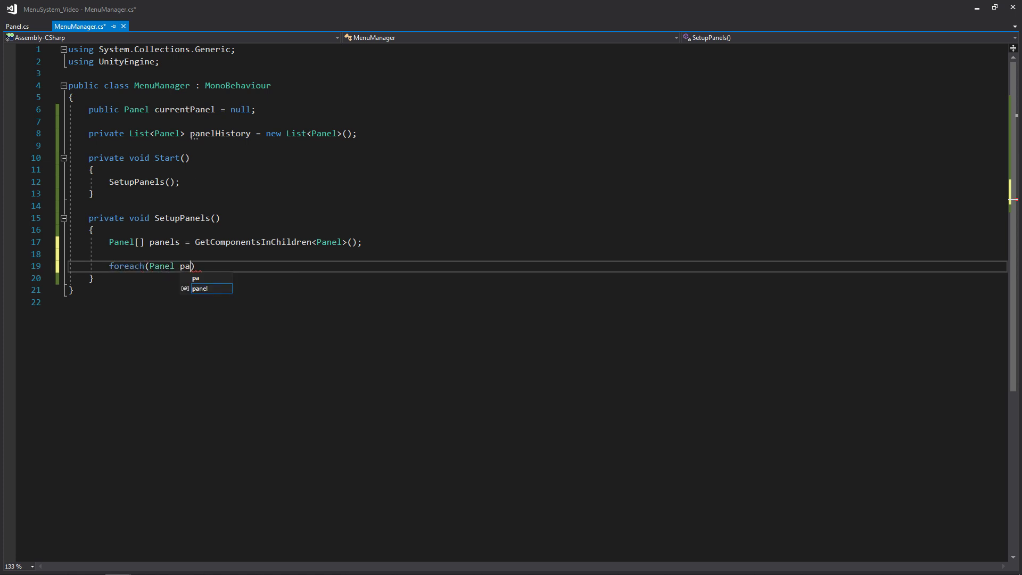
pyautogui.write('nel in pa')
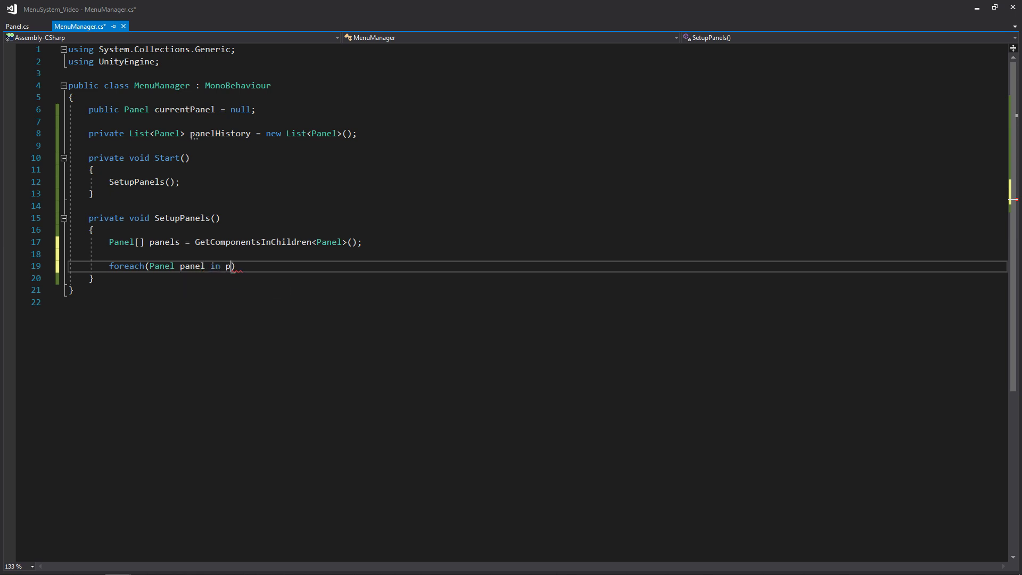
pyautogui.press('Down')
pyautogui.press('Tab')
pyautogui.write(')')
pyautogui.press('Return')
pyautogui.write('{')
pyautogui.press('Return')
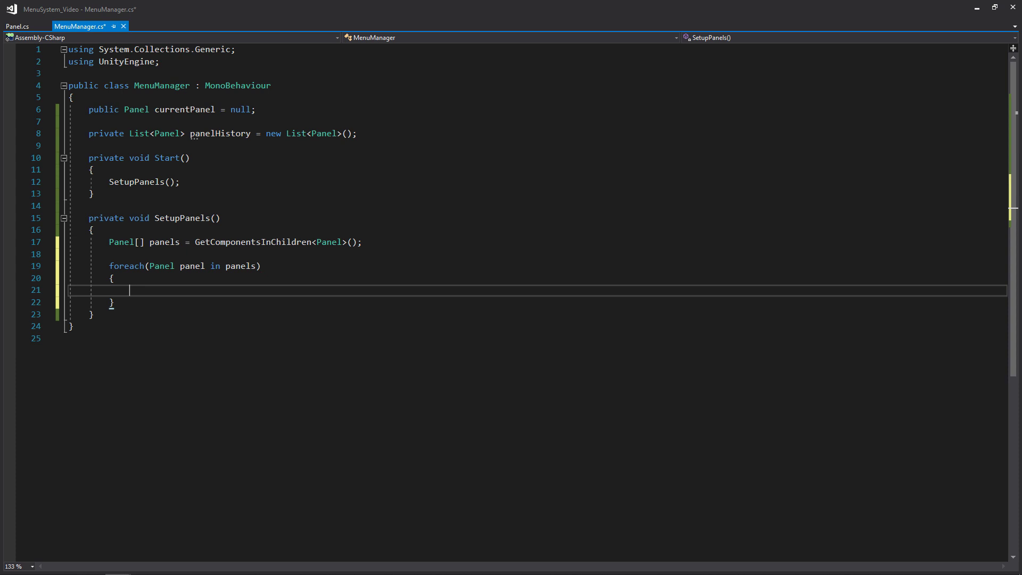
pyautogui.press('BackSpace')
pyautogui.press('BackSpace')
pyautogui.press('BackSpace')
pyautogui.press('Delete')
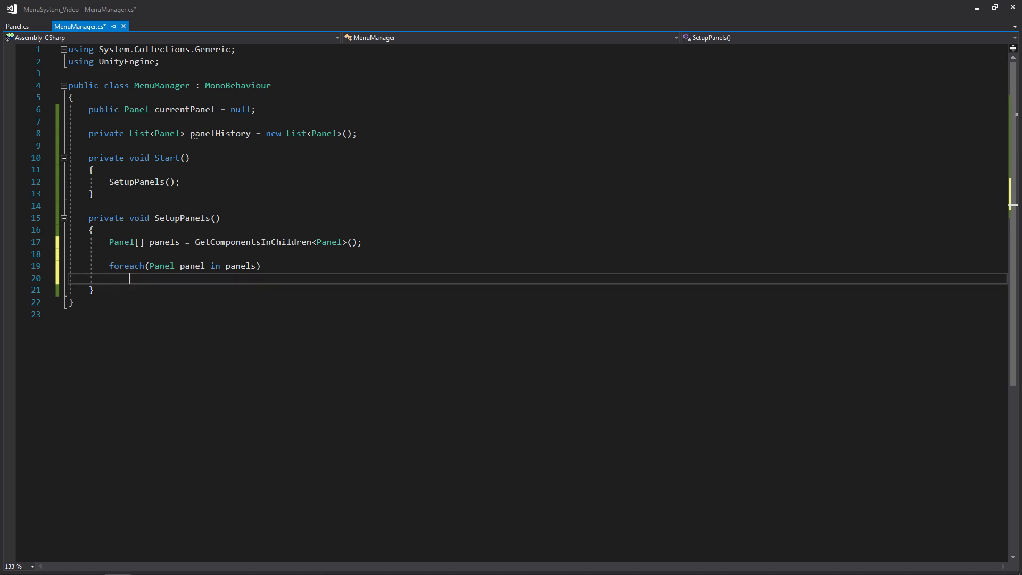
# Call panel.Setup(this) in the loop, add currentPanel.Show(); below it, and save MenuManager.cs
pyautogui.write('panel.set')
pyautogui.press('Tab')
pyautogui.write('(')
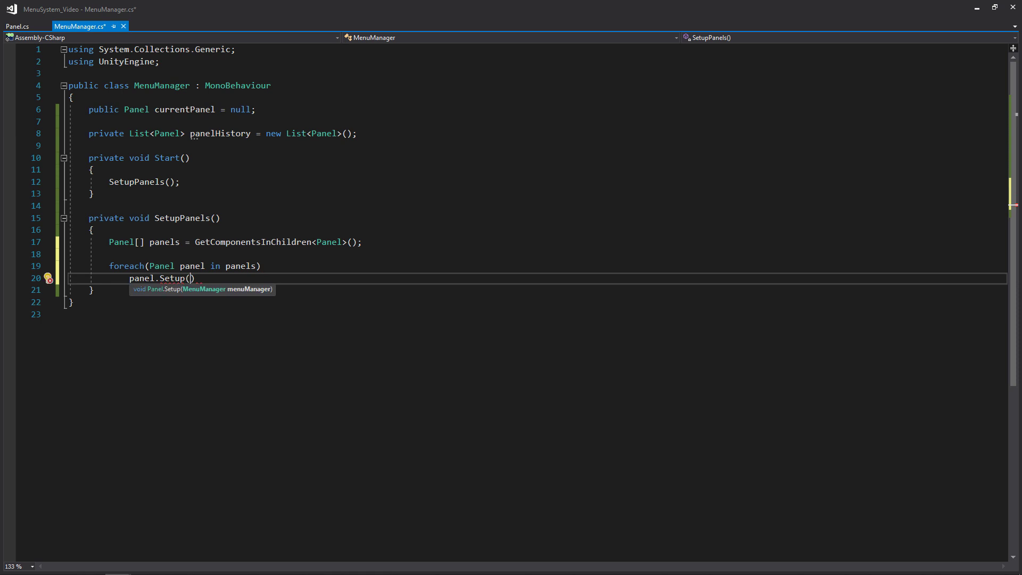
pyautogui.write('this')
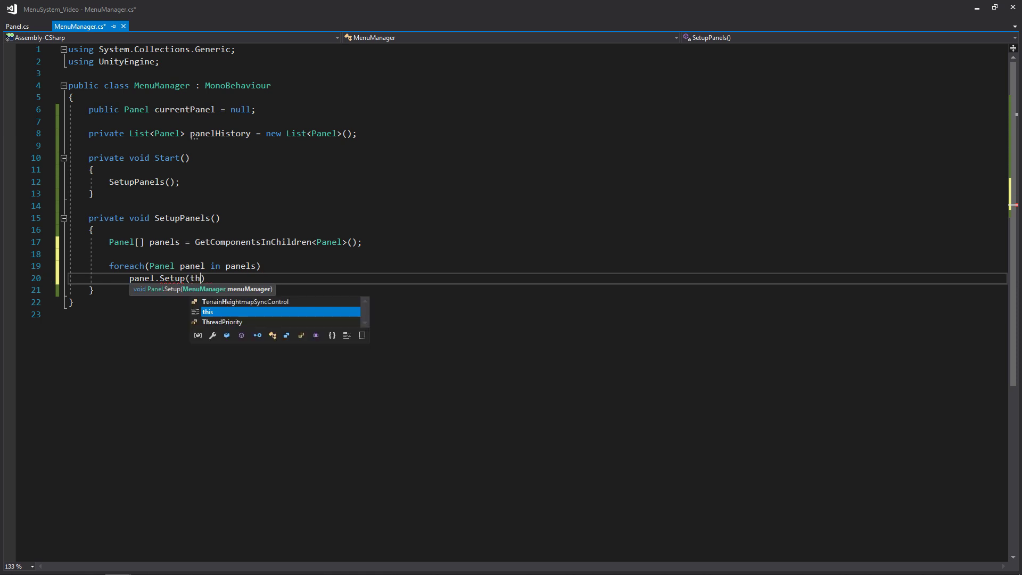
pyautogui.press('Right')
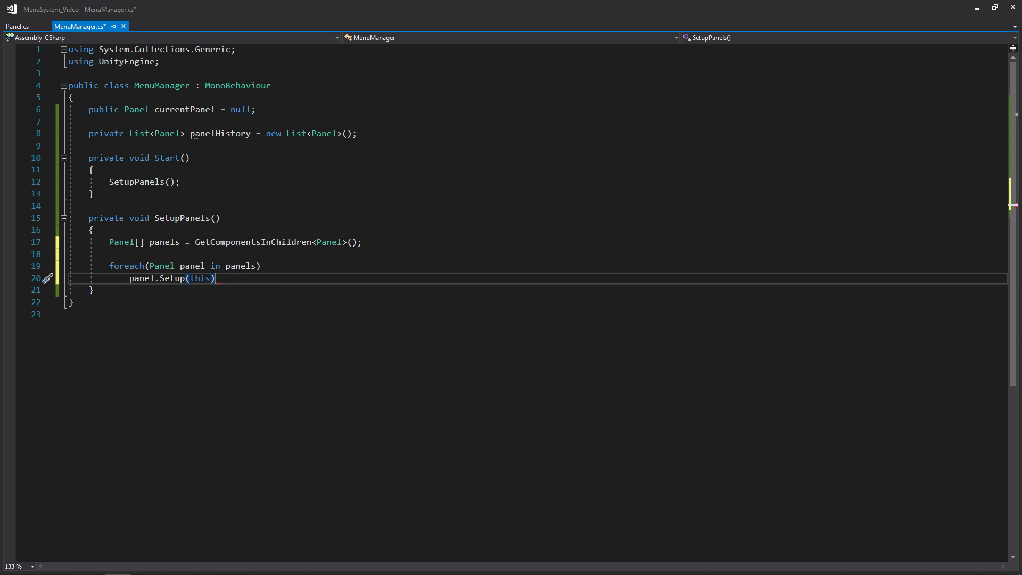
pyautogui.write(';')
pyautogui.hotkey('ctrl', 's')
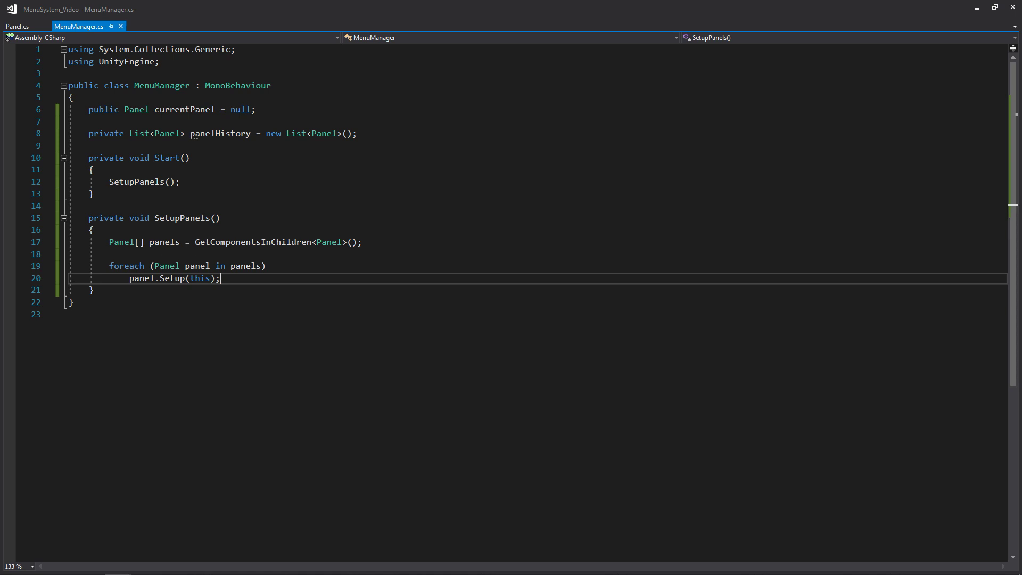
pyautogui.press('Return')
pyautogui.press('Return')
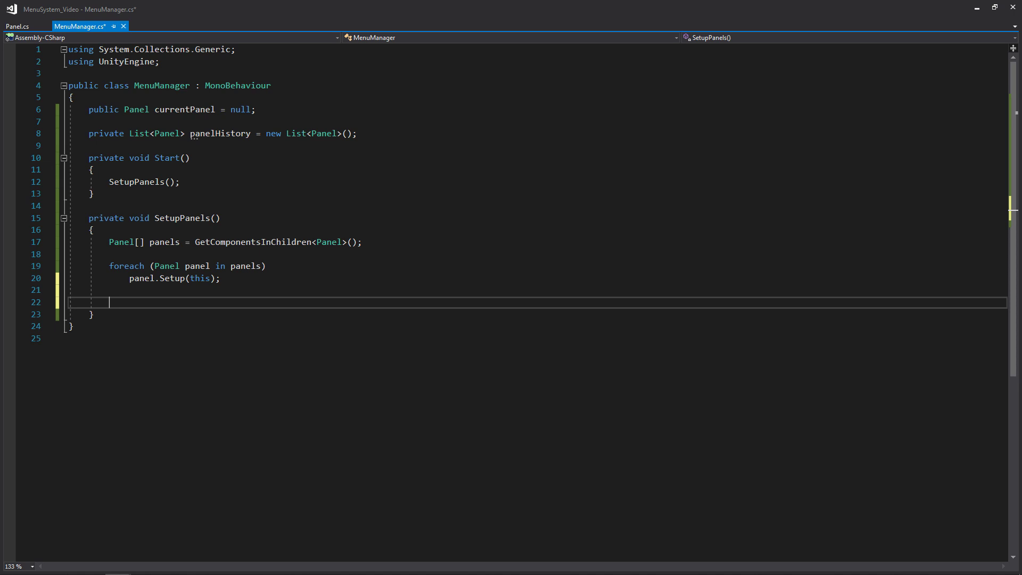
pyautogui.write('curr')
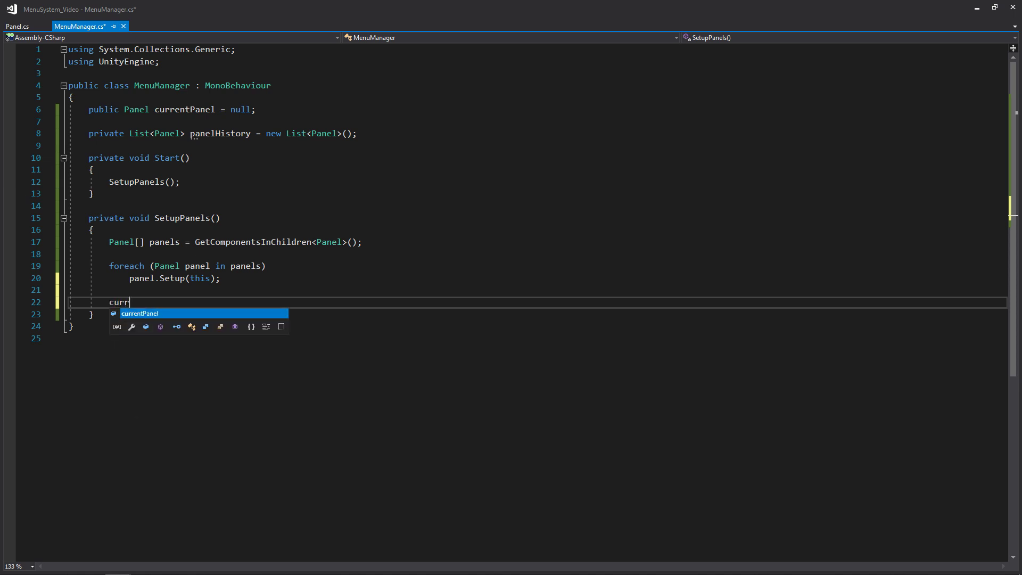
pyautogui.write('entPanel.Show(')
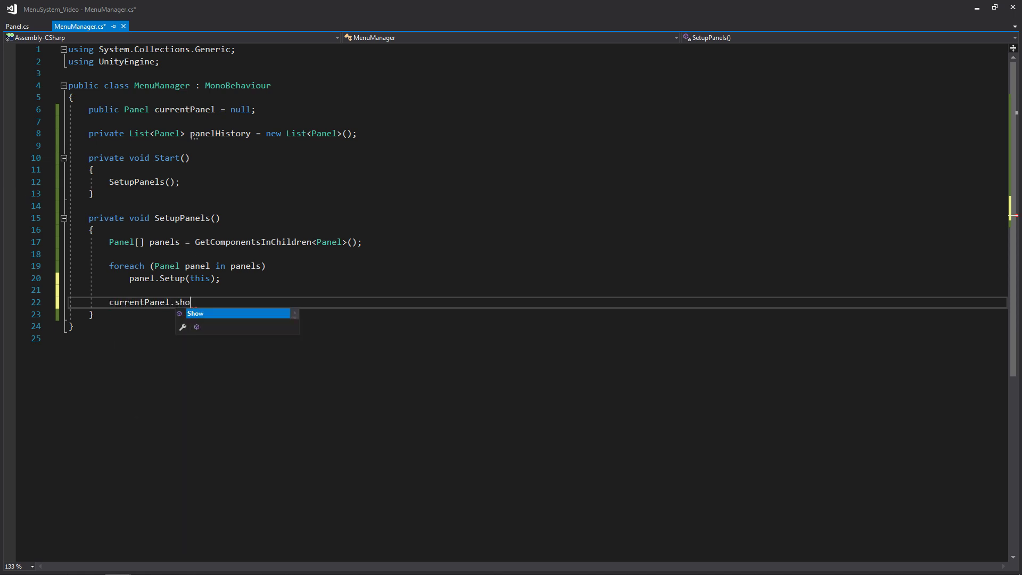
pyautogui.write(');')
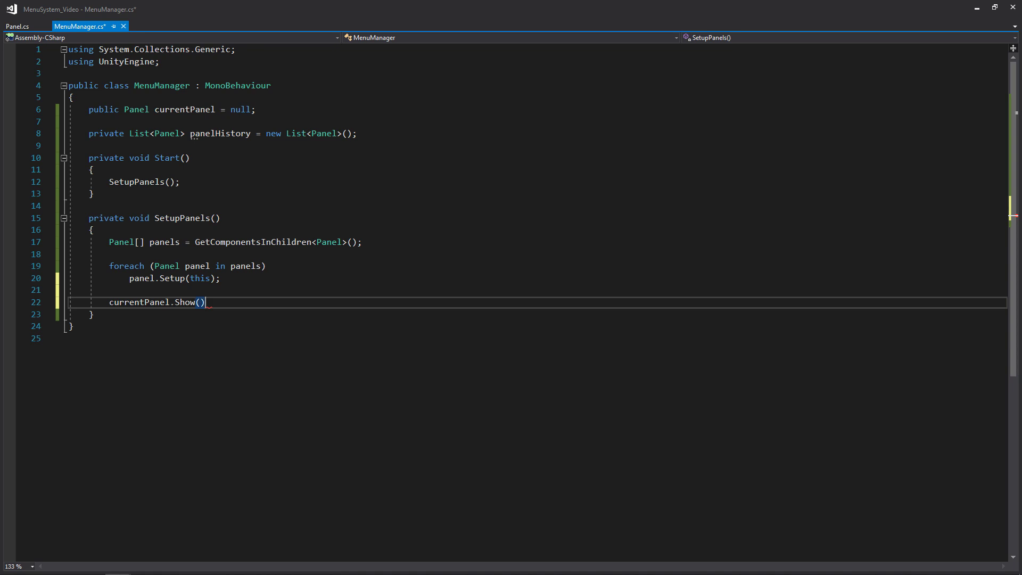
pyautogui.hotkey('ctrl', 's')
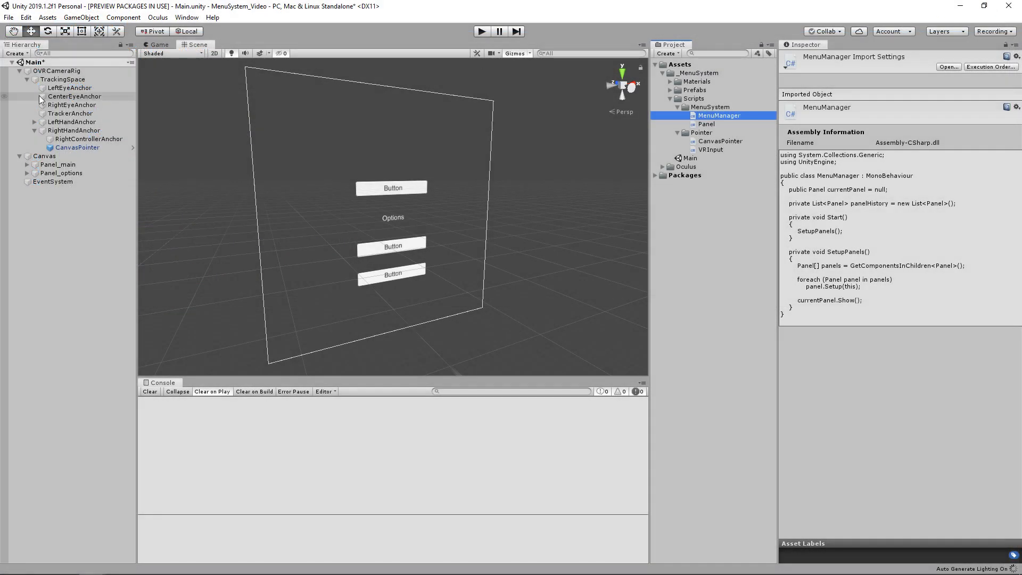
# Add the MenuManager script to the Canvas and set its Current Panel to Panel_main
pyautogui.click(19, 71)
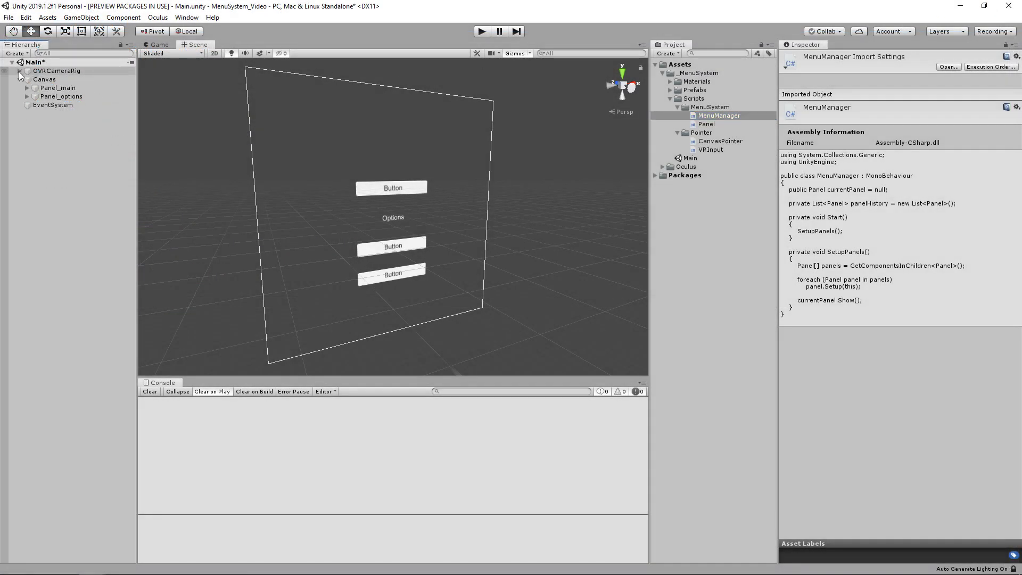
pyautogui.click(36, 80)
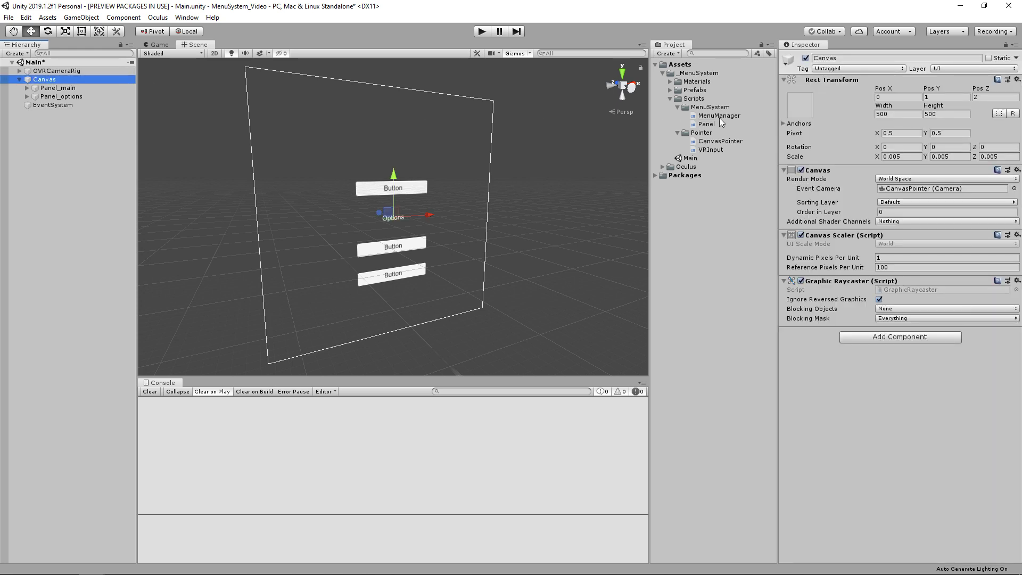
pyautogui.moveTo(718, 116); pyautogui.dragTo(848, 368)
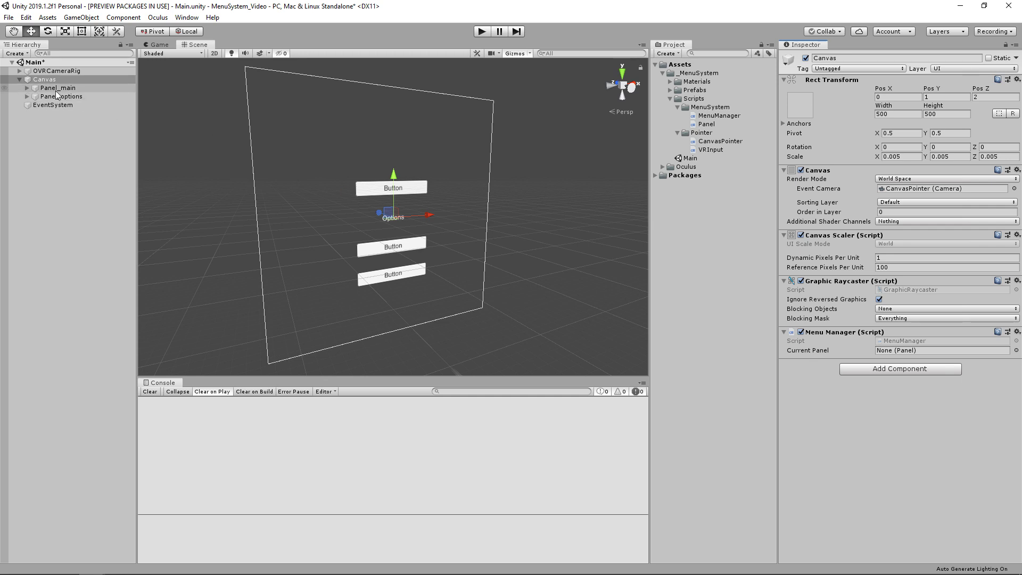
pyautogui.moveTo(55, 90); pyautogui.dragTo(897, 352)
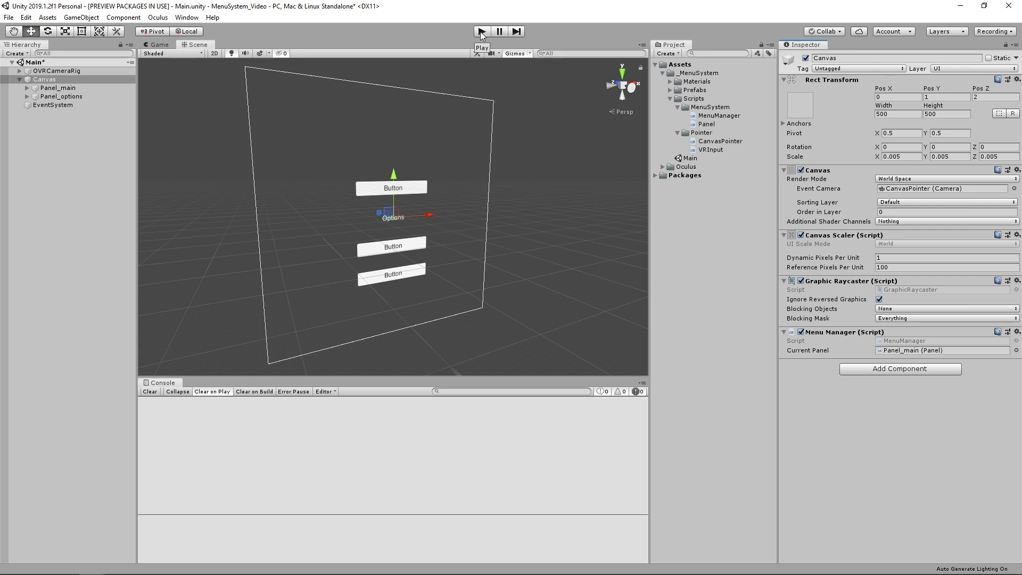
pyautogui.click(481, 32)
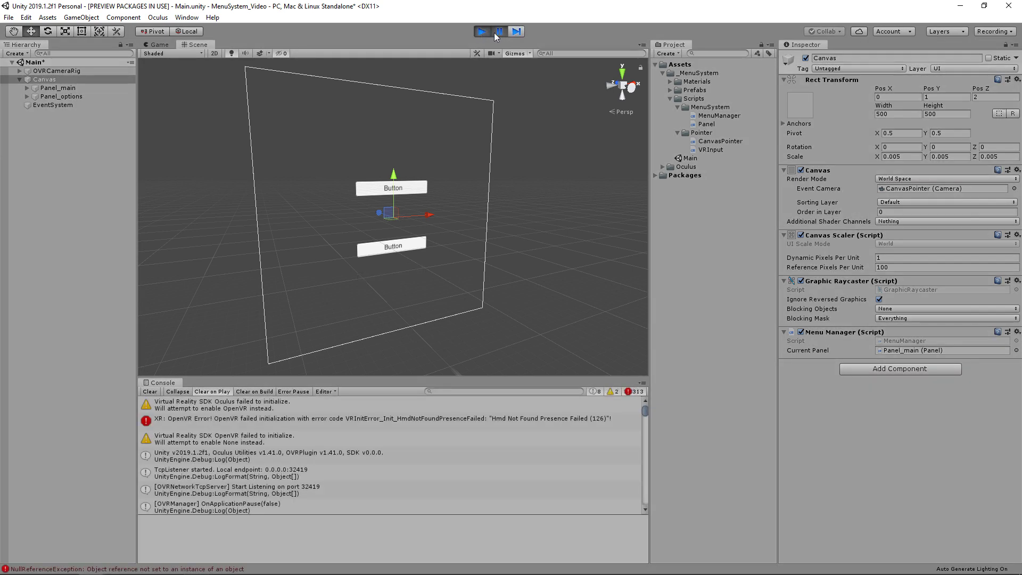
pyautogui.click(88, 88)
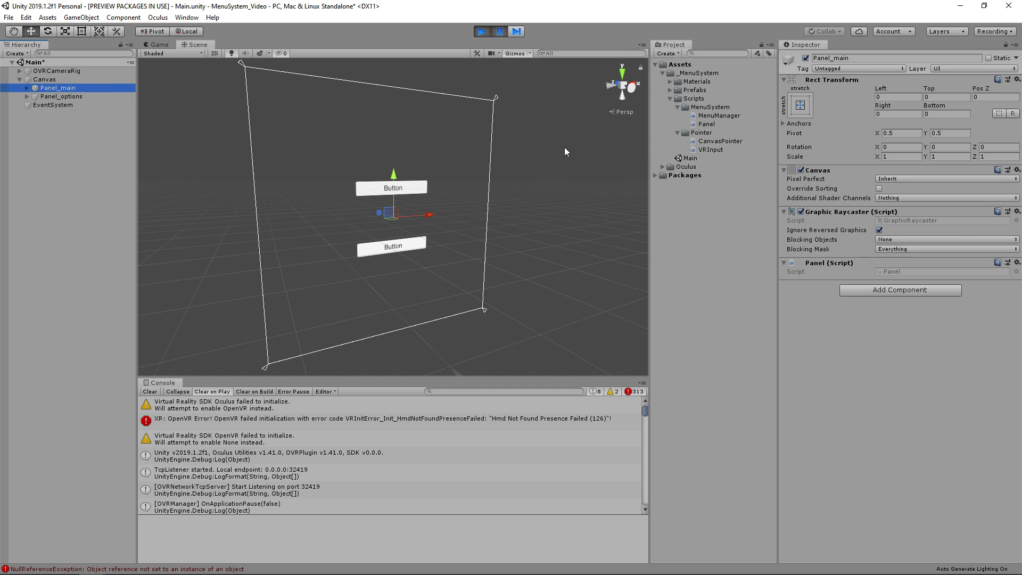
pyautogui.click(90, 96)
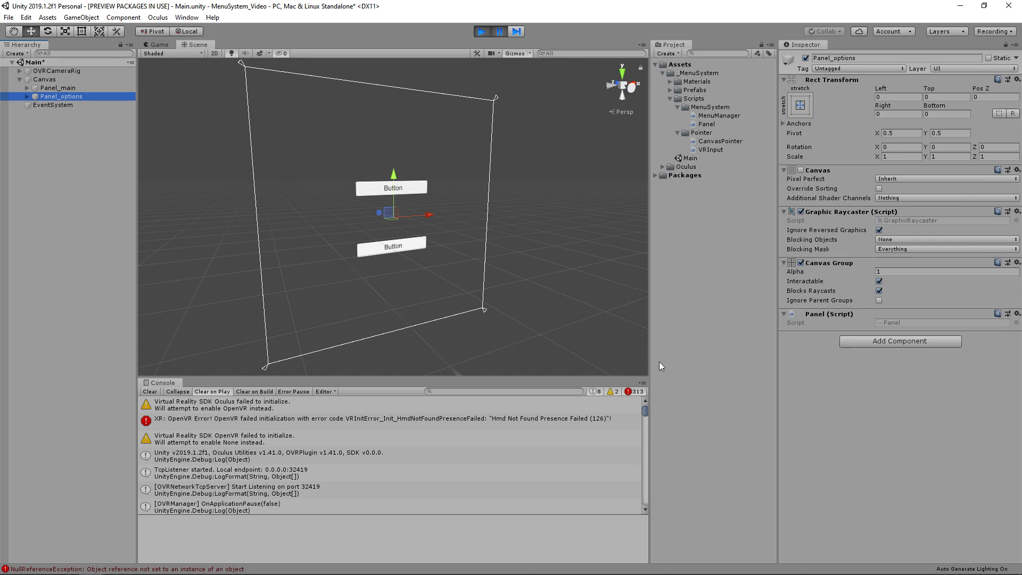
pyautogui.click(618, 391)
pyautogui.click(595, 391)
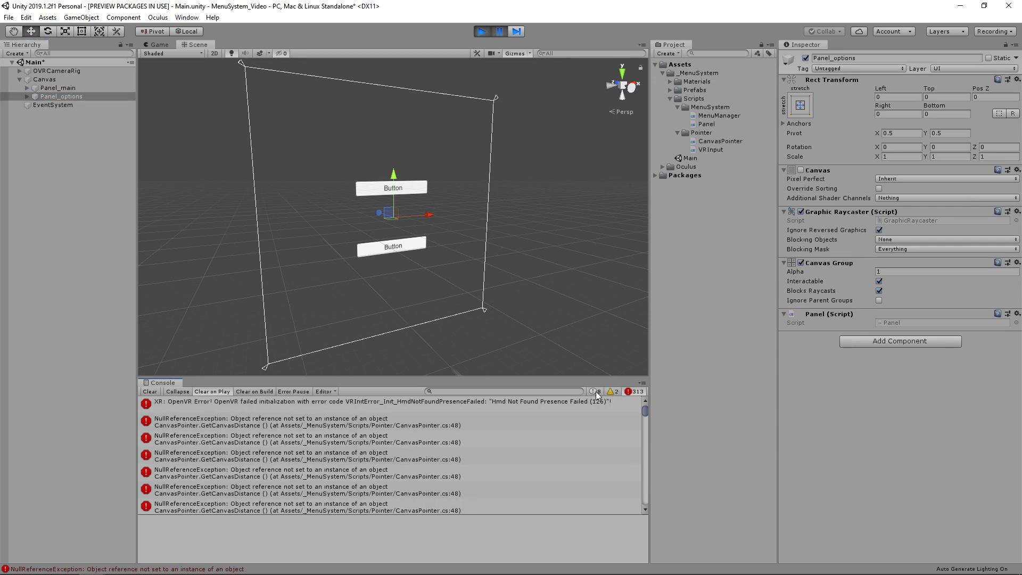
pyautogui.click(550, 424)
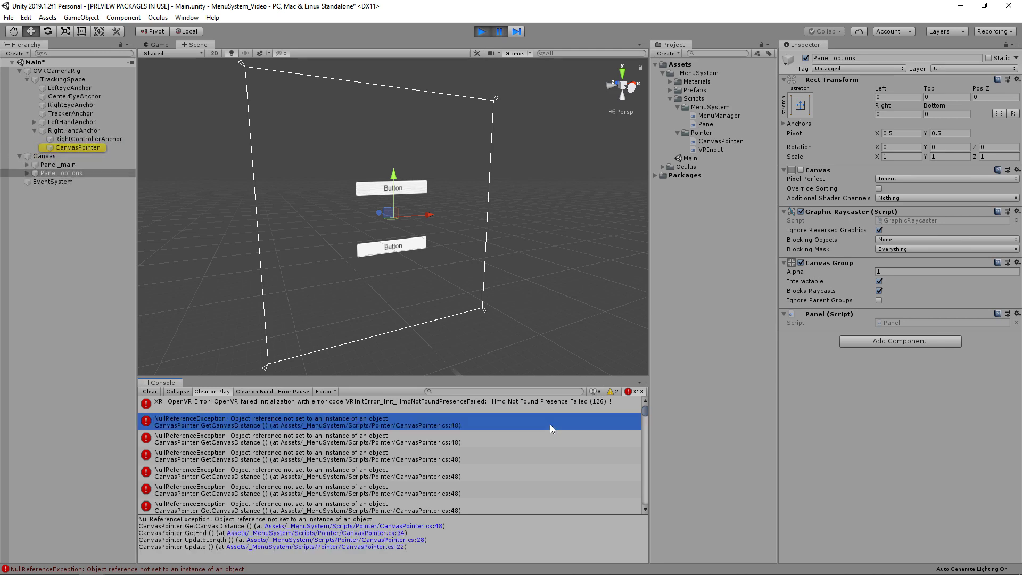
# Stop play mode, assign EventSystem to CanvasPointer's Event System and Input Module, then replay the scene
pyautogui.hotkey('ctrl', 'p')
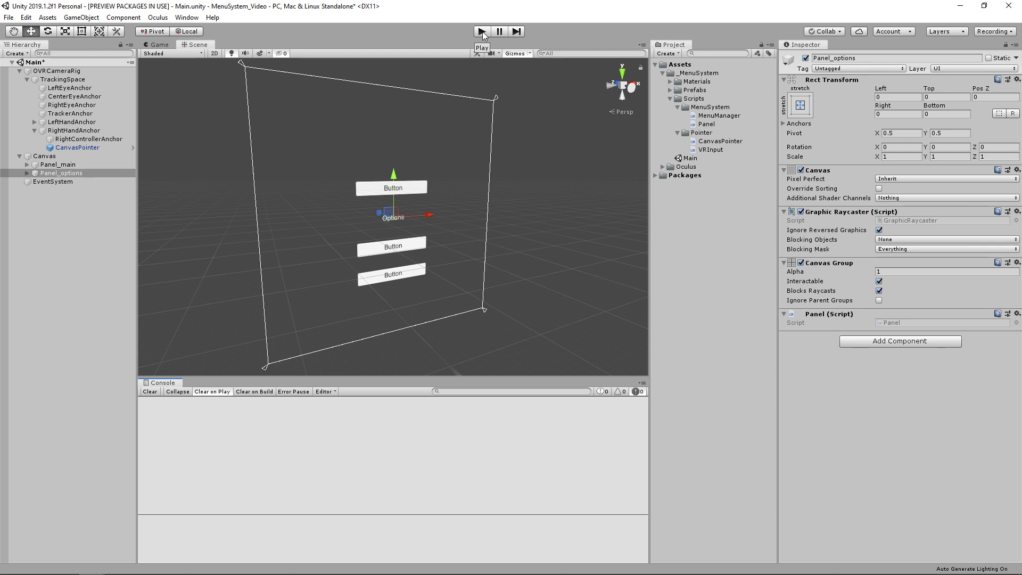
pyautogui.click(114, 147)
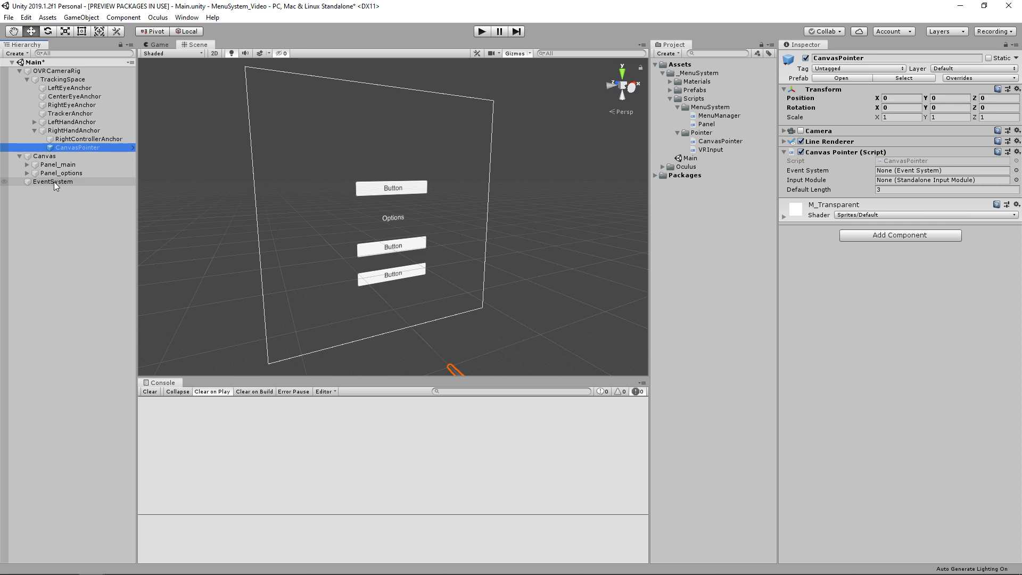
pyautogui.moveTo(53, 181); pyautogui.dragTo(926, 171)
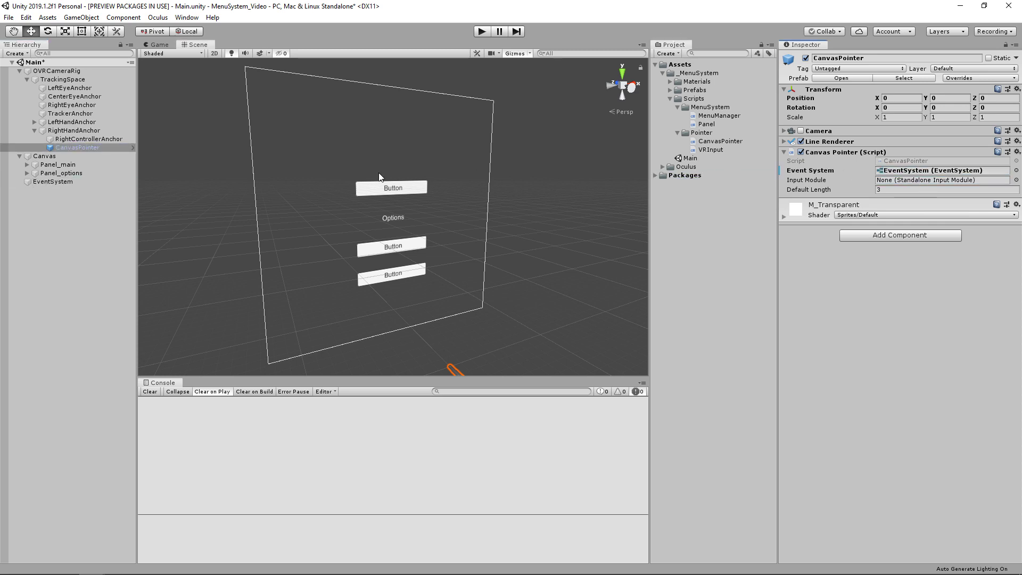
pyautogui.moveTo(61, 180); pyautogui.dragTo(900, 180)
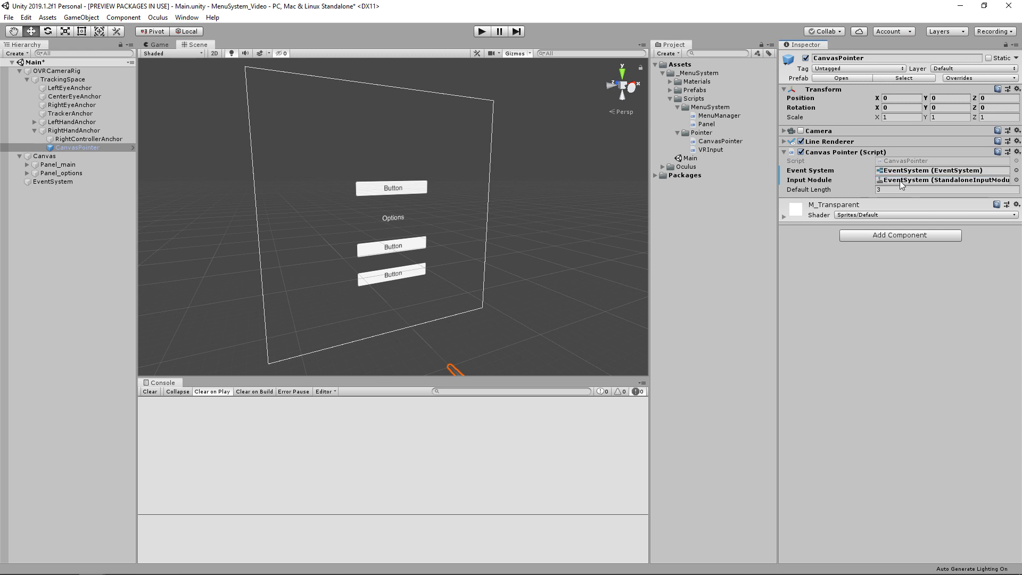
pyautogui.click(482, 31)
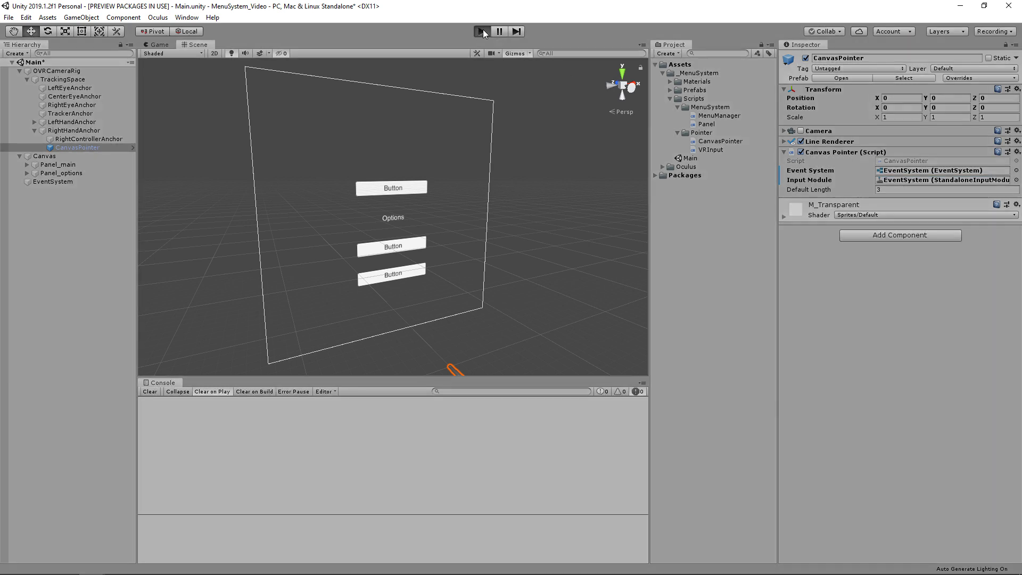